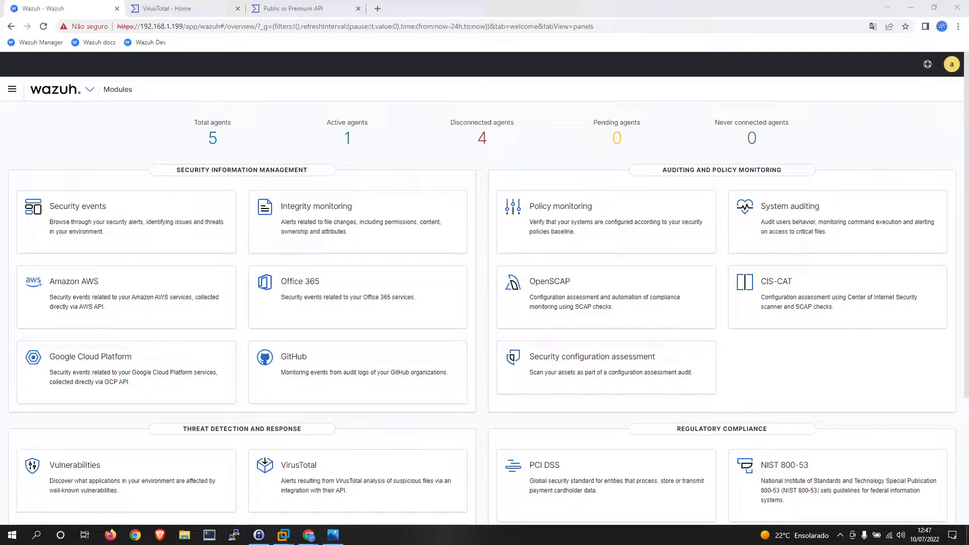
# View the list of all registered Wazuh agents and return to the modules overview.
pyautogui.click(213, 138)
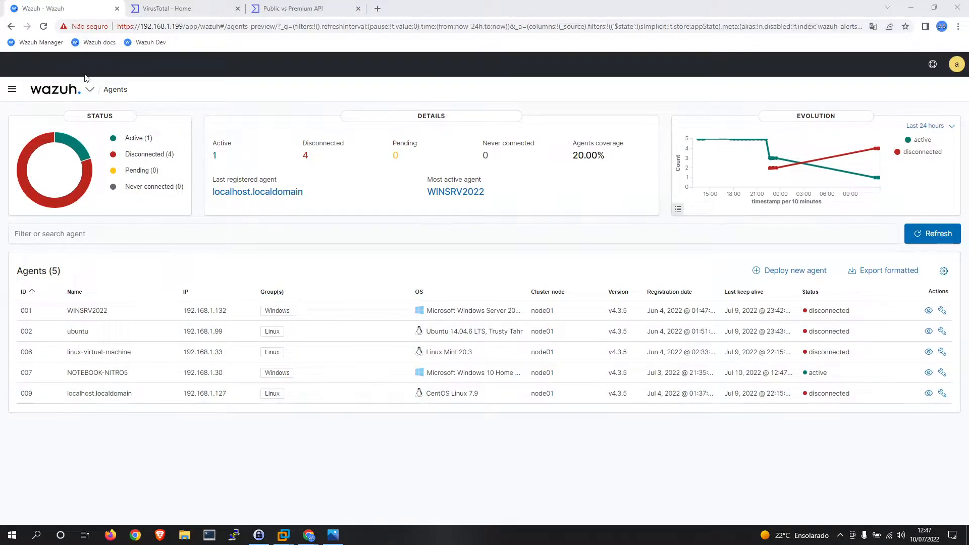
pyautogui.click(90, 90)
pyautogui.moveTo(112, 119)
pyautogui.click(191, 120)
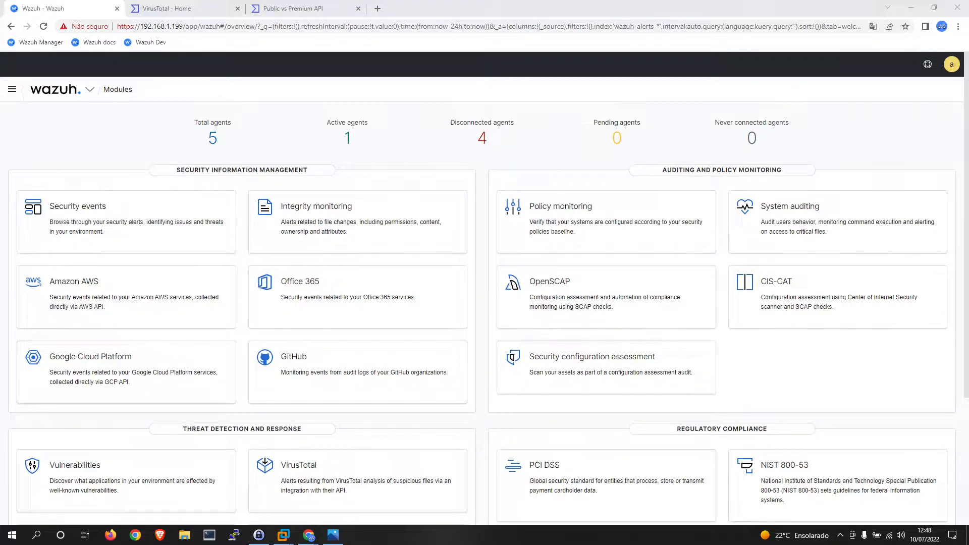
# Switch to VirusTotal and load its virustotal.com/gui/home/upload page in a new incognito window, dismissing the translation offer.
pyautogui.click(156, 8)
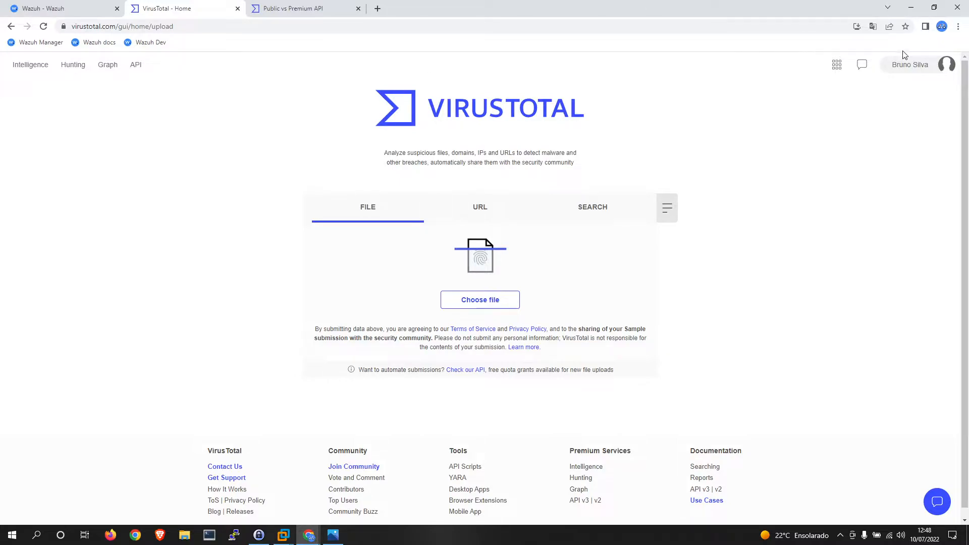
pyautogui.click(187, 26)
pyautogui.hotkey('ctrl', 'c')
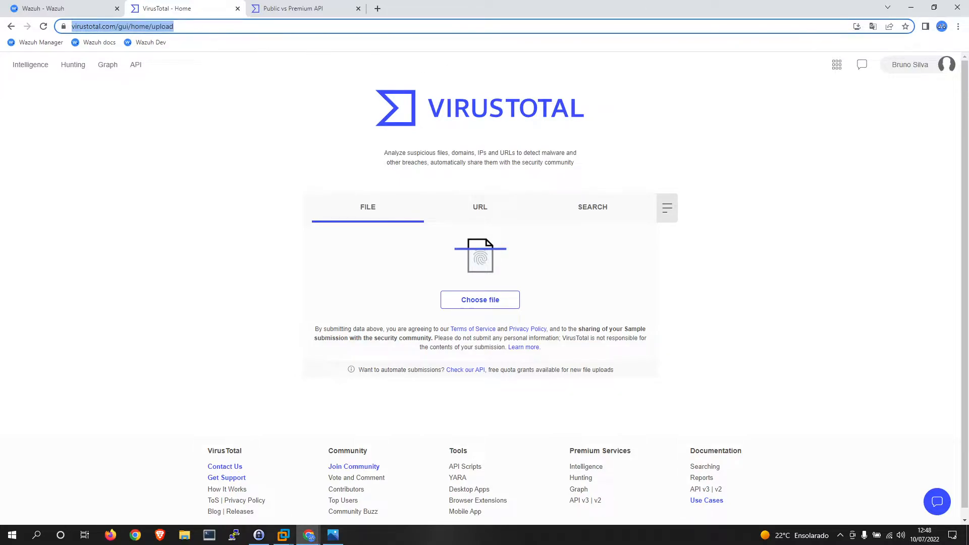
pyautogui.click(958, 26)
pyautogui.click(922, 65)
pyautogui.hotkey('ctrl', 'v')
pyautogui.press('Return')
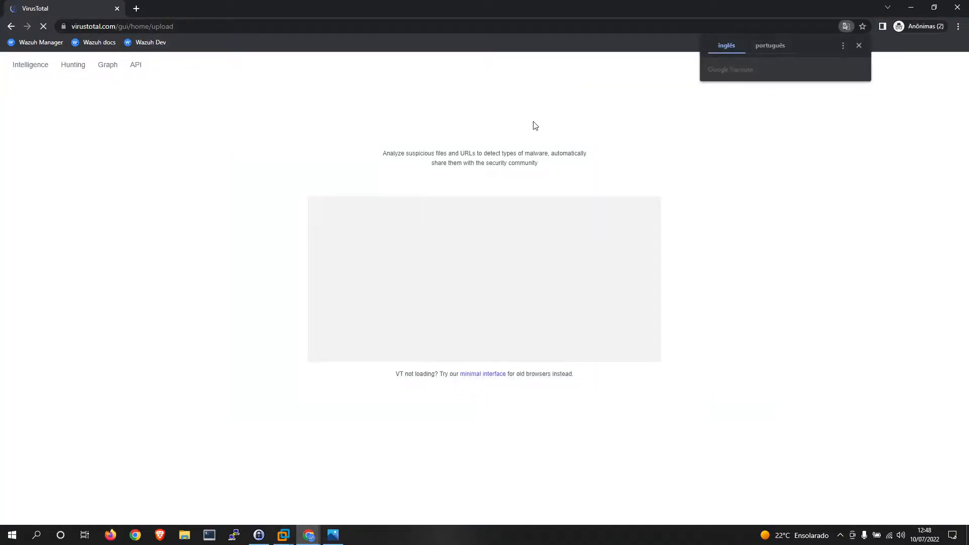
pyautogui.click(859, 45)
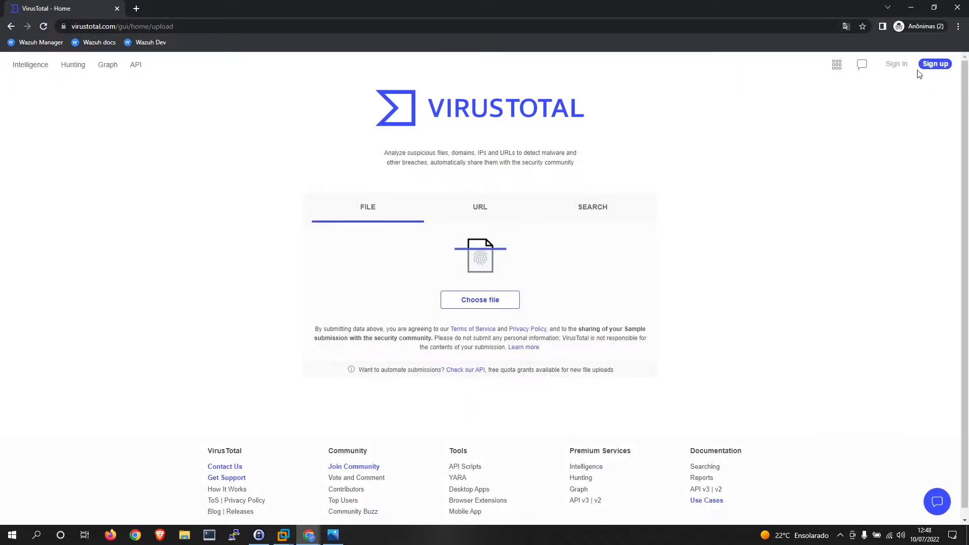
# Examine the fields of the VirusTotal community sign-up form without filling them in, and close the incognito window.
pyautogui.click(936, 69)
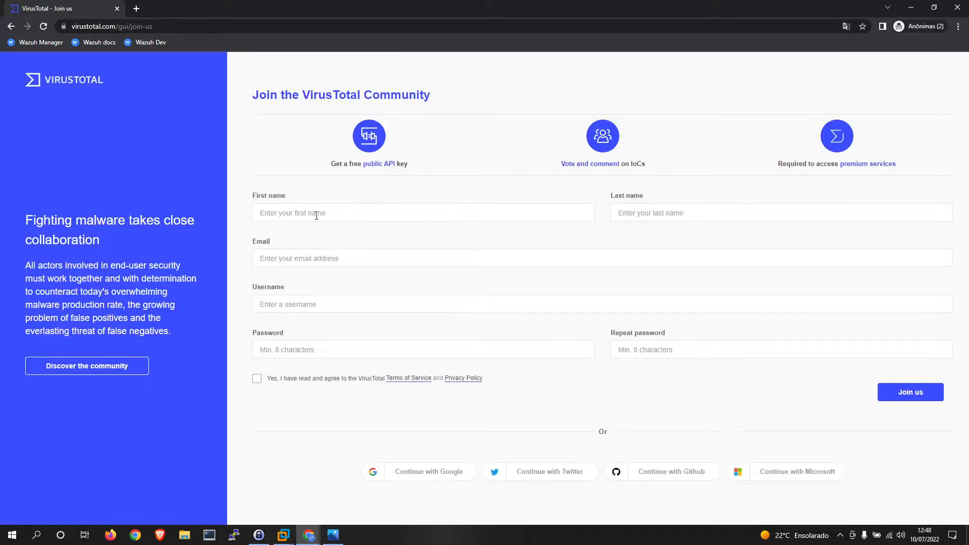
pyautogui.click(744, 208)
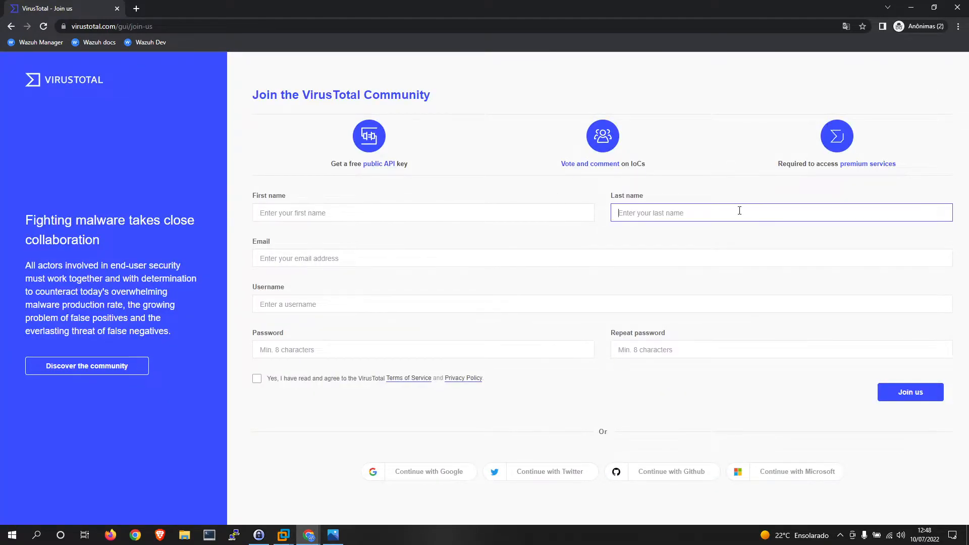
pyautogui.click(306, 259)
pyautogui.click(301, 304)
pyautogui.click(305, 348)
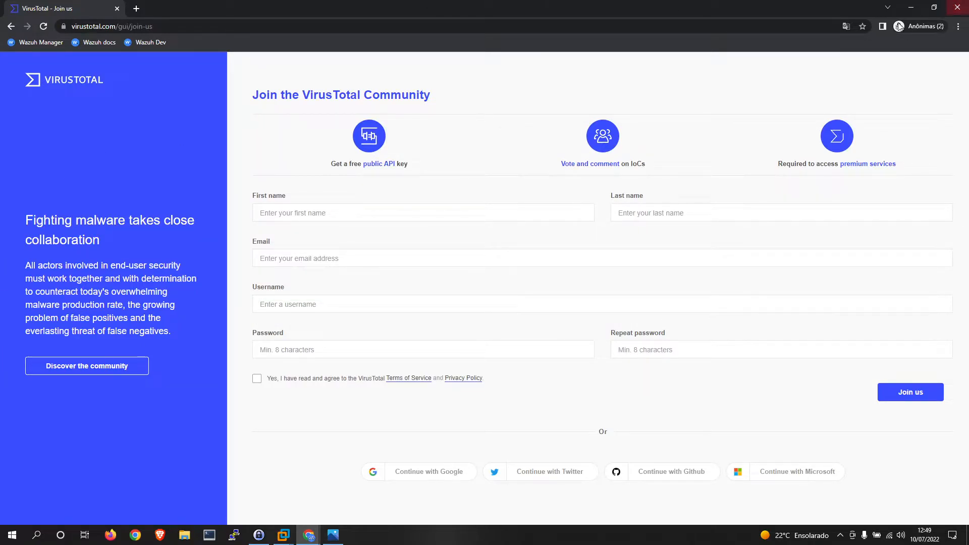
pyautogui.click(957, 8)
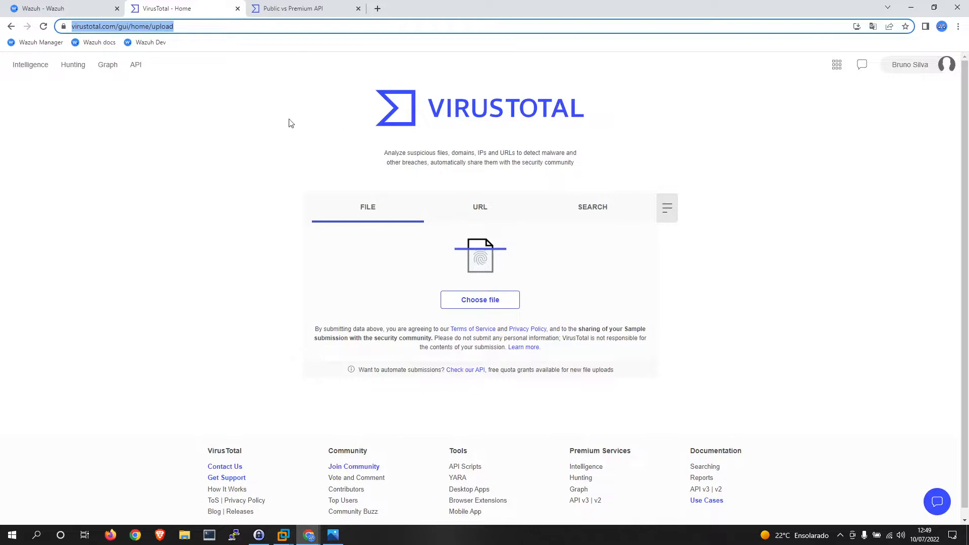
# Look through VirusTotal's file, URL and search scan options, ending on the file upload option.
pyautogui.click(381, 212)
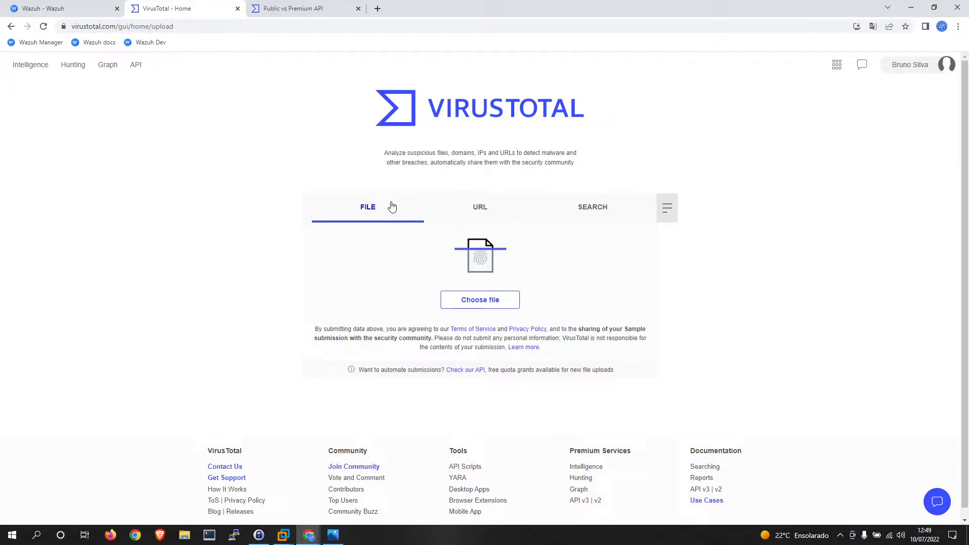
pyautogui.click(448, 201)
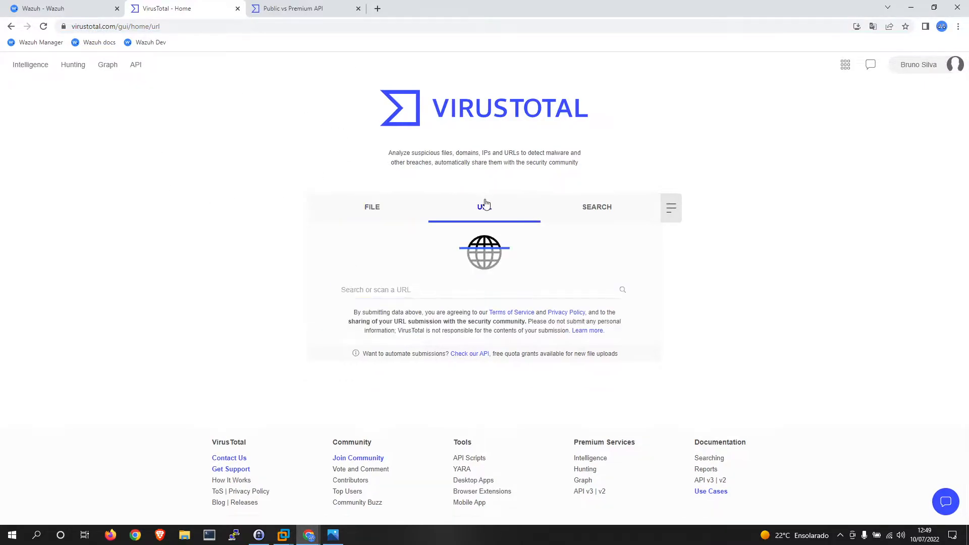
pyautogui.click(611, 209)
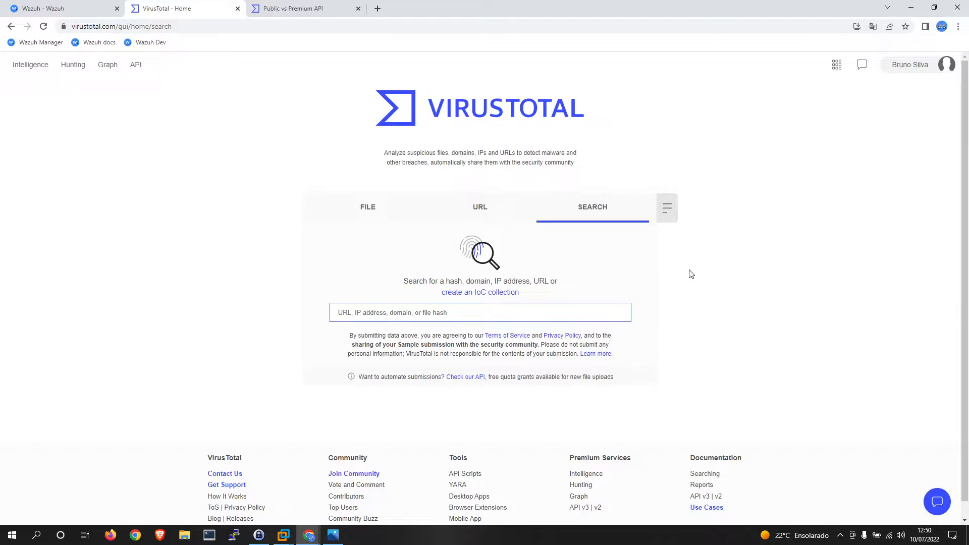
pyautogui.click(513, 221)
pyautogui.click(372, 209)
pyautogui.click(429, 222)
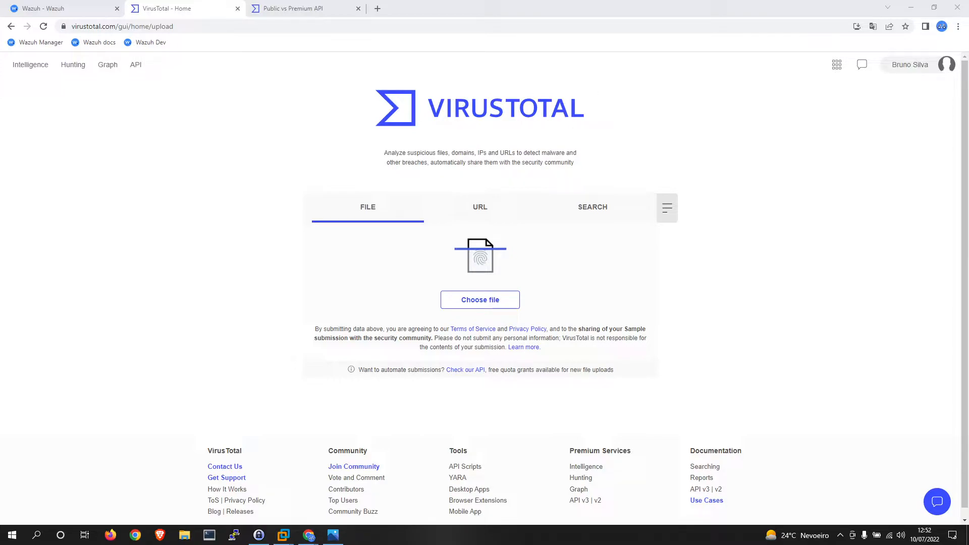
# Upload agents.csv from the Downloads folder to VirusTotal for analysis.
pyautogui.click(491, 301)
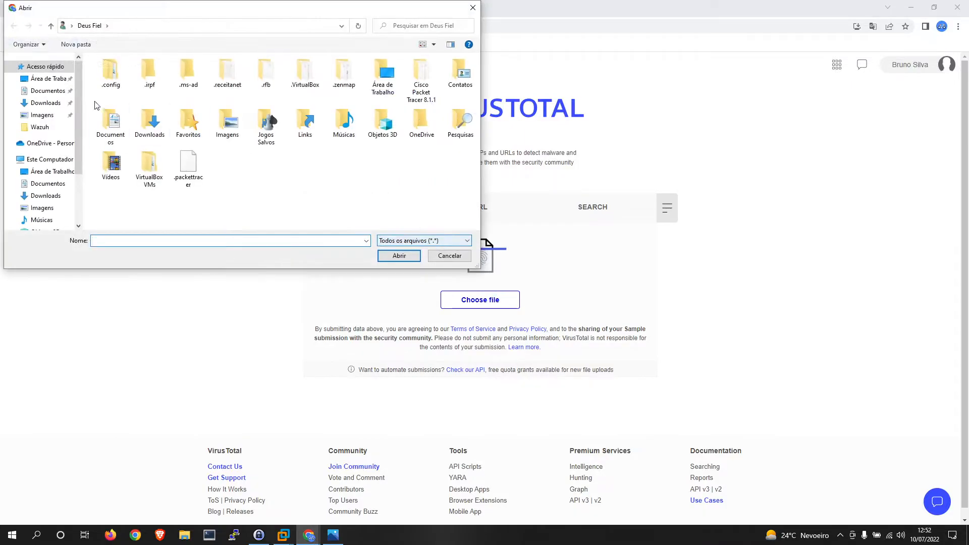
pyautogui.click(49, 104)
pyautogui.click(133, 174)
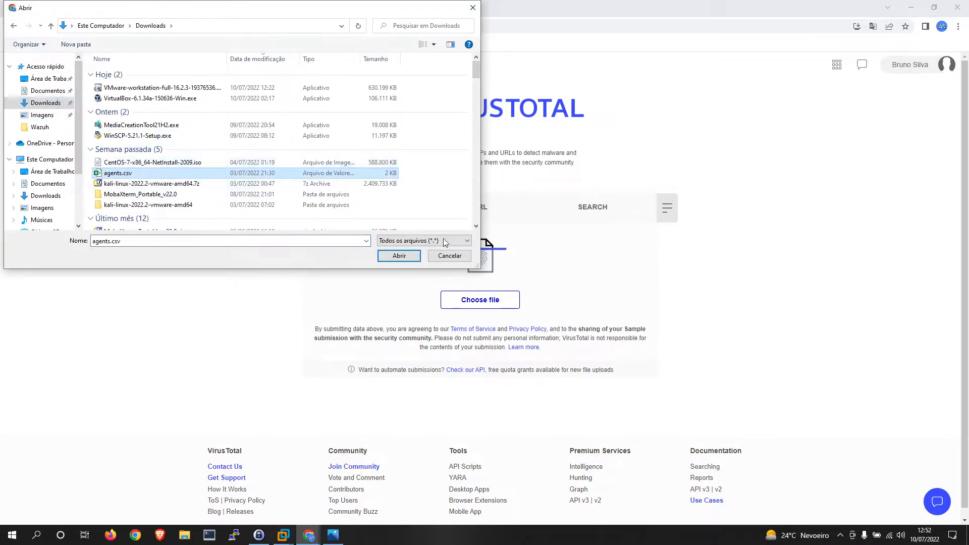
pyautogui.click(399, 256)
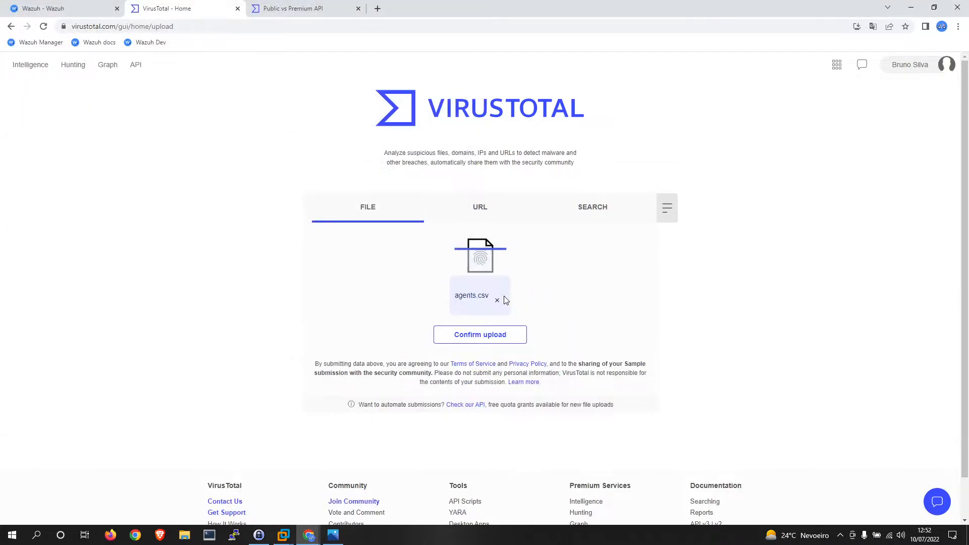
pyautogui.click(478, 338)
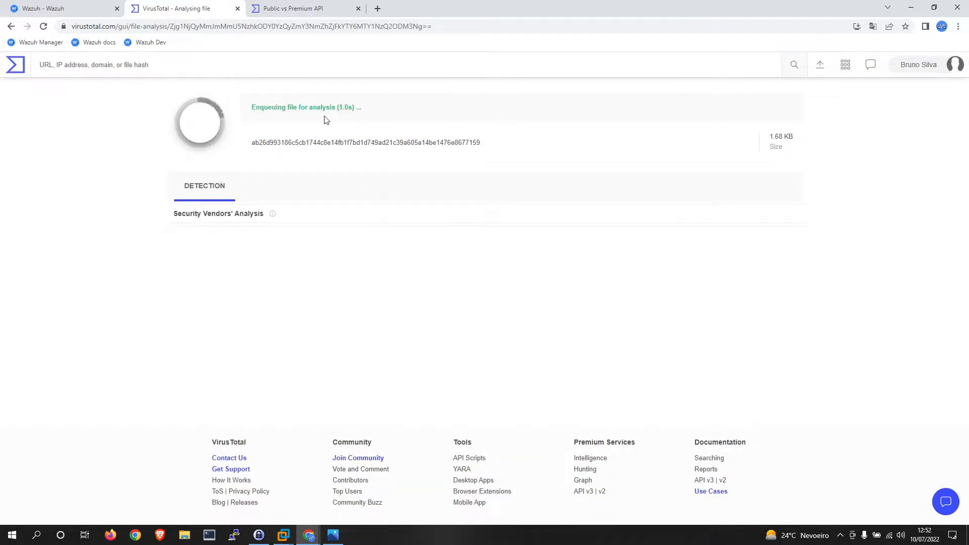
# Examine the uploaded file's hash and the security vendors listed while the analysis runs.
pyautogui.doubleClick(327, 143)
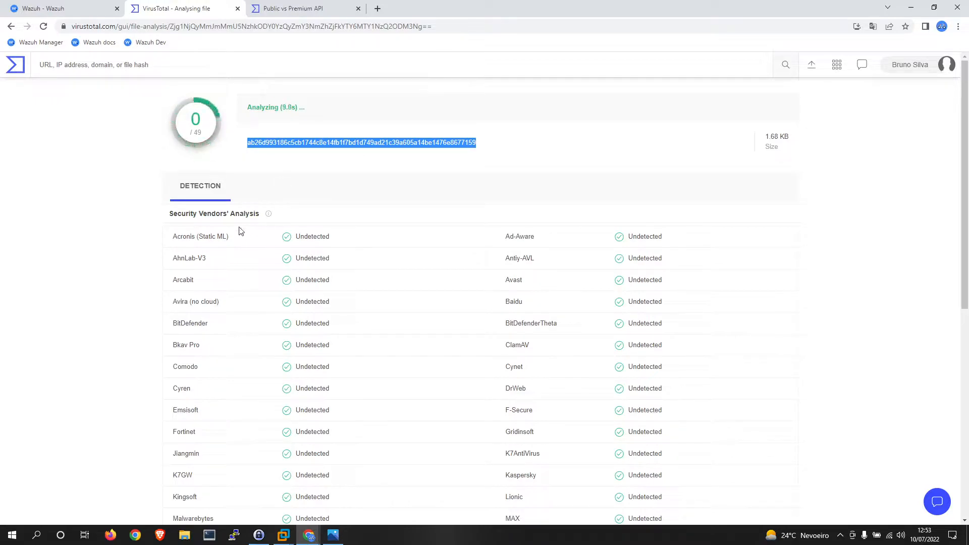
pyautogui.scroll(-1, 178, 314)
pyautogui.doubleClick(182, 320)
pyautogui.doubleClick(185, 341)
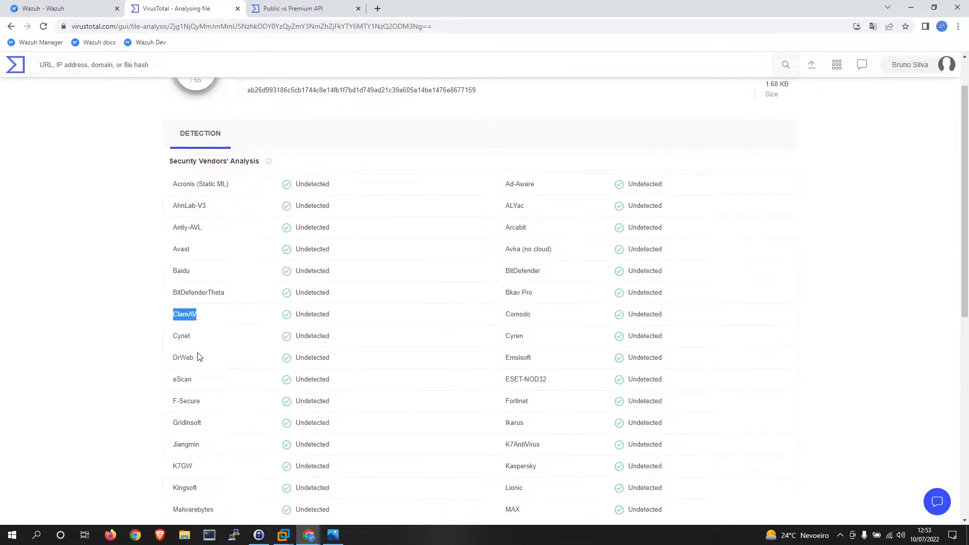
pyautogui.scroll(-2, 199, 353)
pyautogui.doubleClick(188, 316)
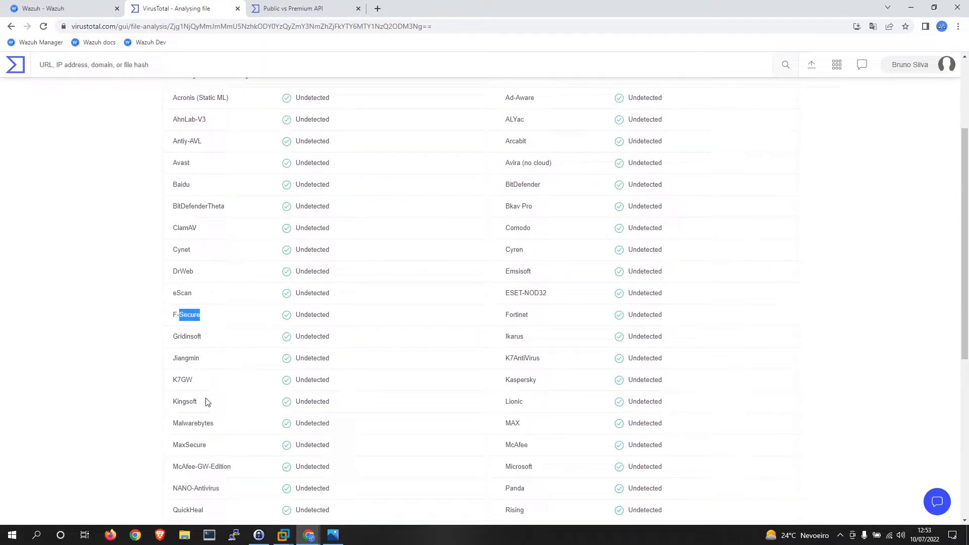
pyautogui.doubleClick(200, 425)
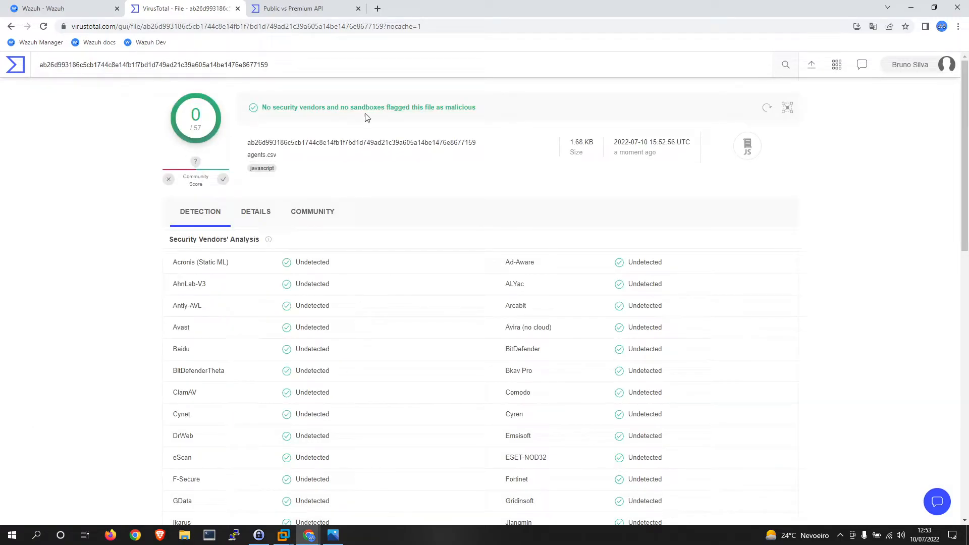
# Review the completed agents.csv report, including every security vendor's verdict.
pyautogui.scroll(-3, 280, 249)
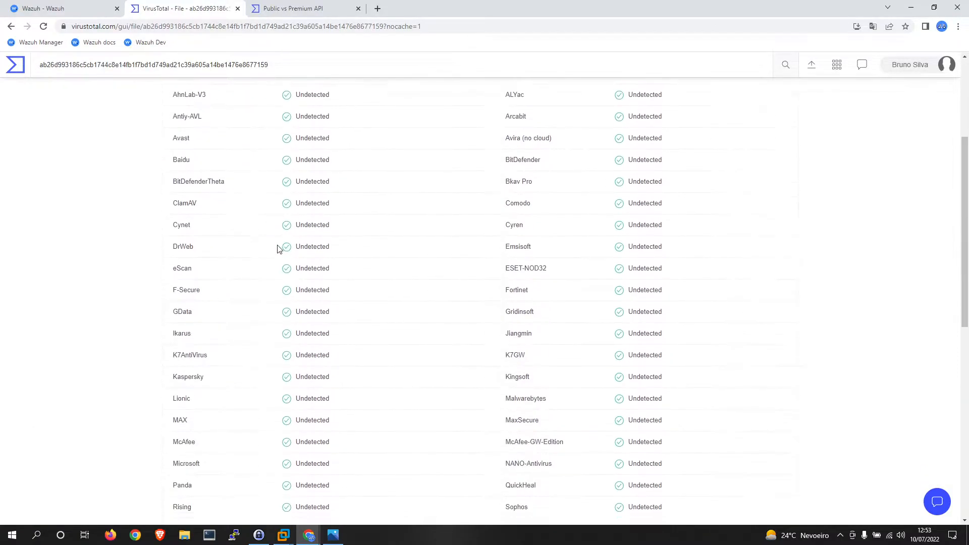
pyautogui.scroll(-7, 279, 249)
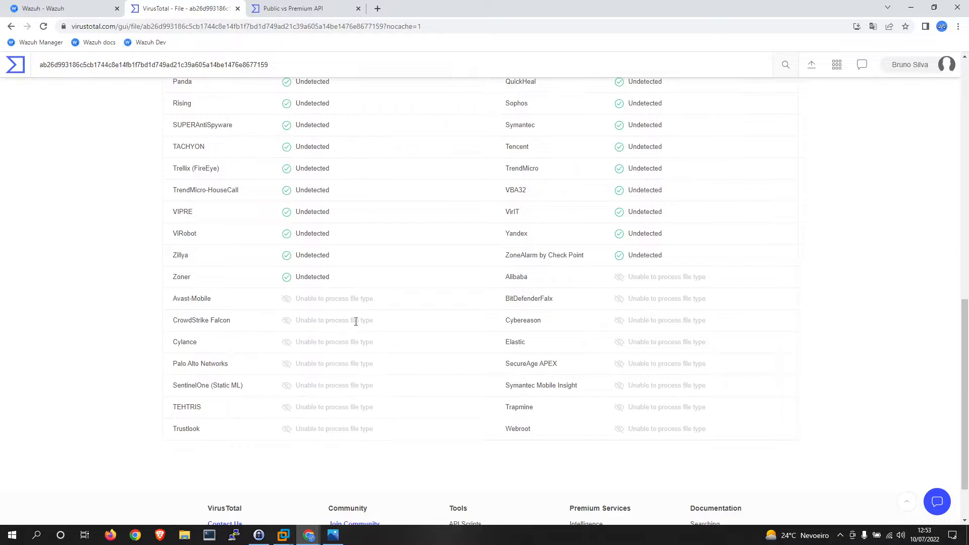
pyautogui.scroll(7, 419, 301)
pyautogui.scroll(2, 558, 221)
pyautogui.scroll(-1, 550, 279)
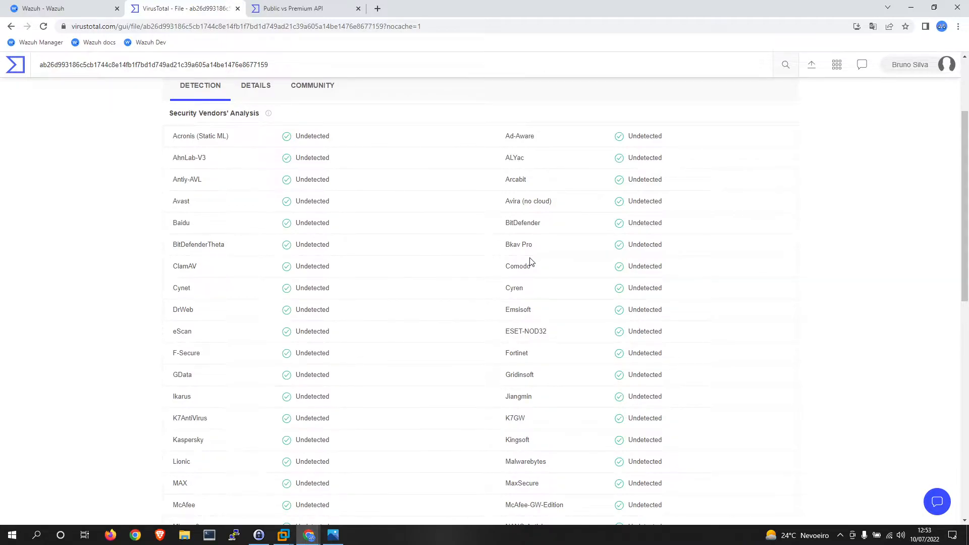
pyautogui.scroll(2, 525, 270)
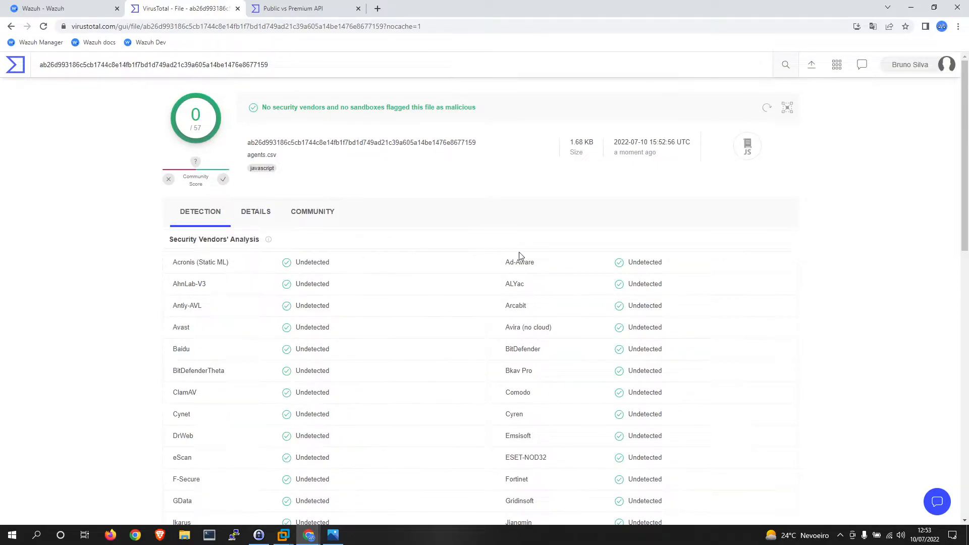
pyautogui.scroll(-2, 521, 256)
pyautogui.scroll(2, 522, 256)
# Locate the API key entry in the VirusTotal account options and view the saved screenshot of the API key page.
pyautogui.click(946, 64)
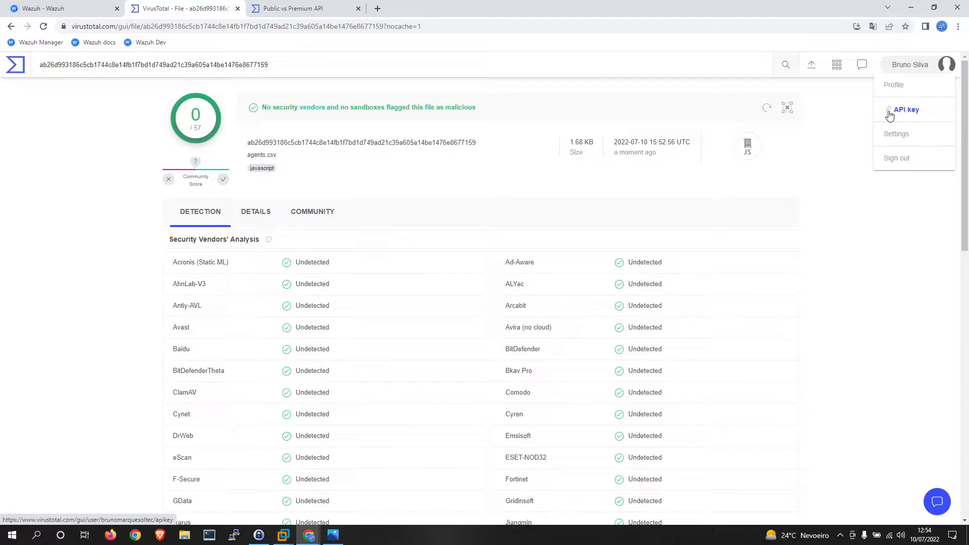
pyautogui.hotkey('alt', 'Tab')
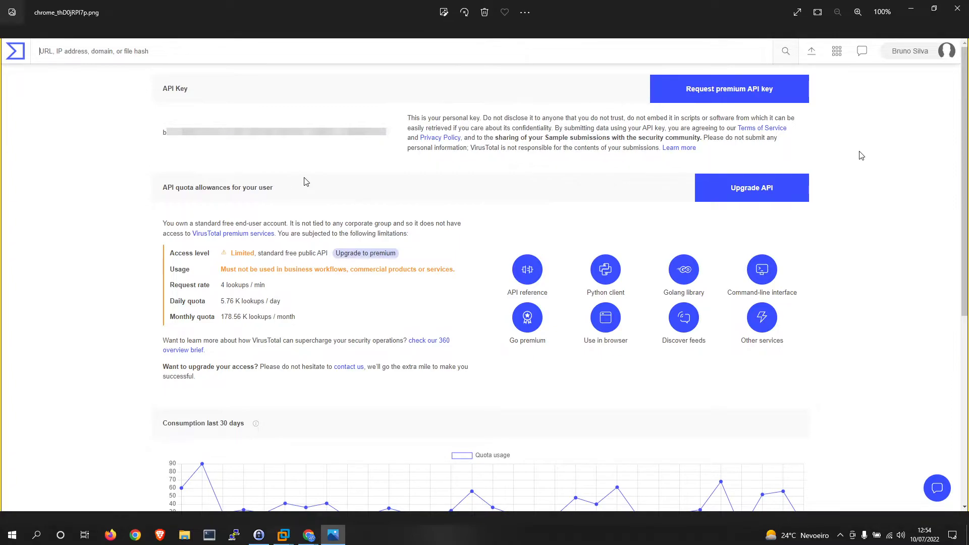
pyautogui.click(910, 14)
# Read the Public vs Premium API documentation, covering the public request limits, premium highlights and premium advantages.
pyautogui.click(293, 8)
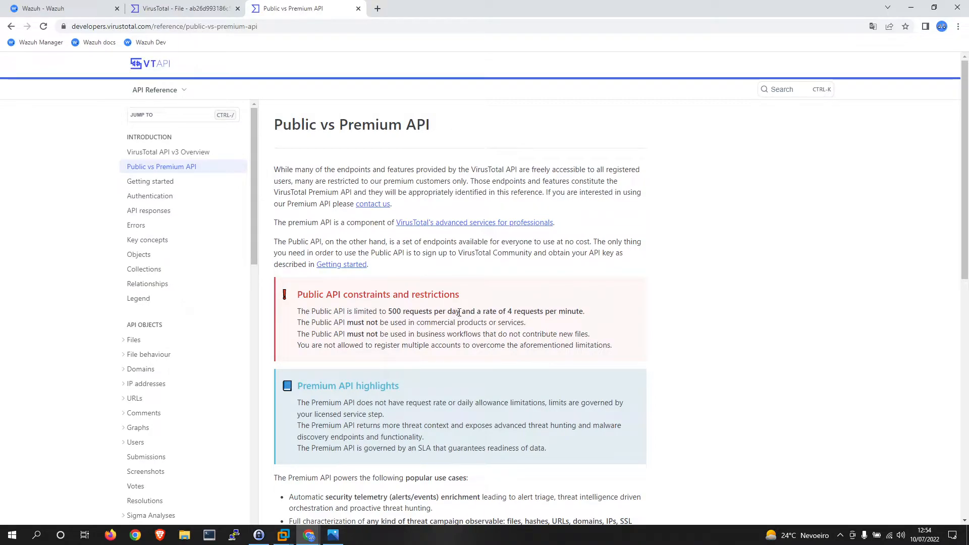
pyautogui.moveTo(460, 312); pyautogui.dragTo(389, 312)
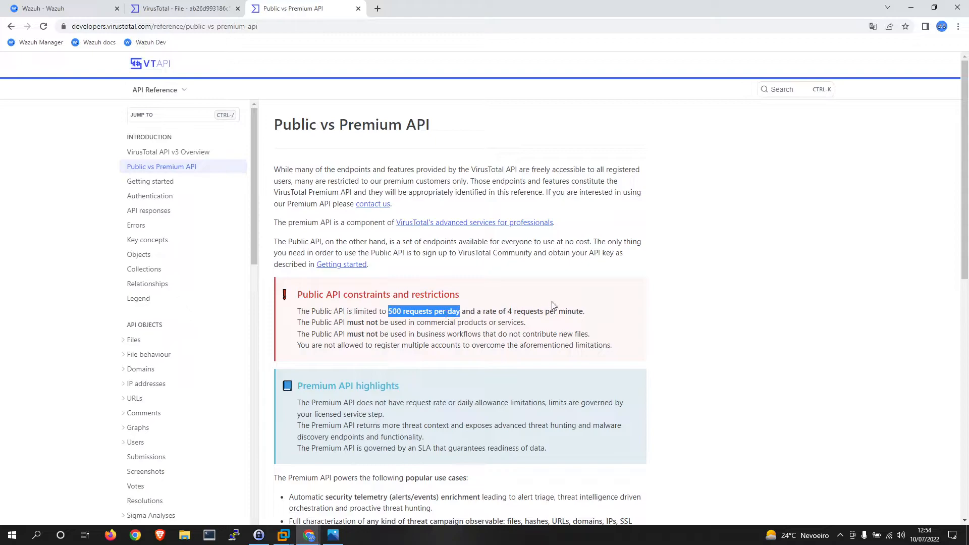
pyautogui.moveTo(586, 312); pyautogui.dragTo(499, 312)
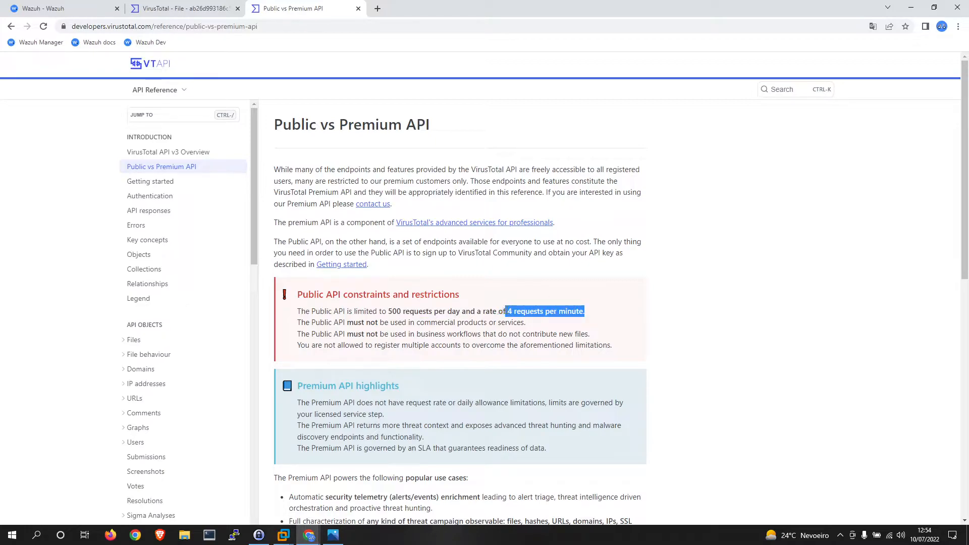
pyautogui.click(528, 309)
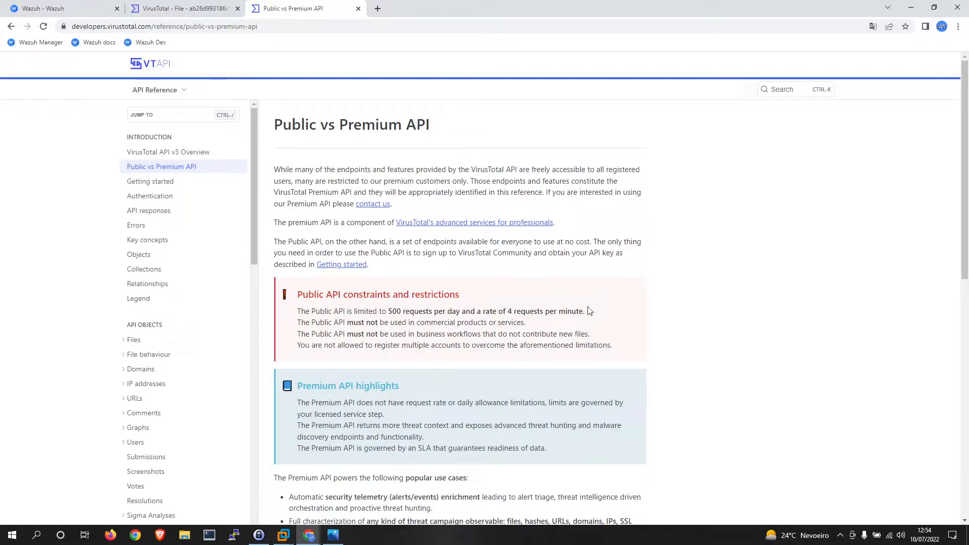
pyautogui.moveTo(586, 311); pyautogui.dragTo(510, 312)
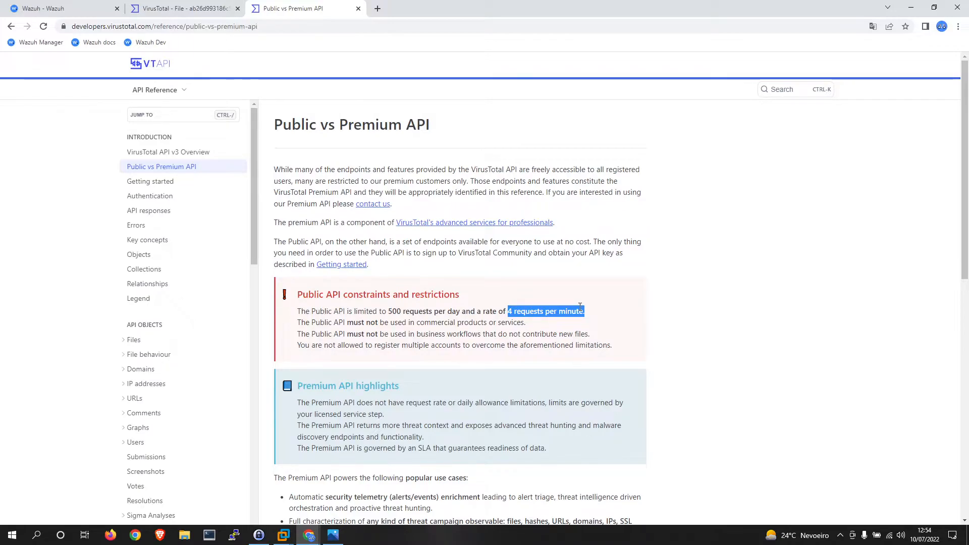
pyautogui.scroll(-3, 580, 306)
pyautogui.scroll(-2, 580, 306)
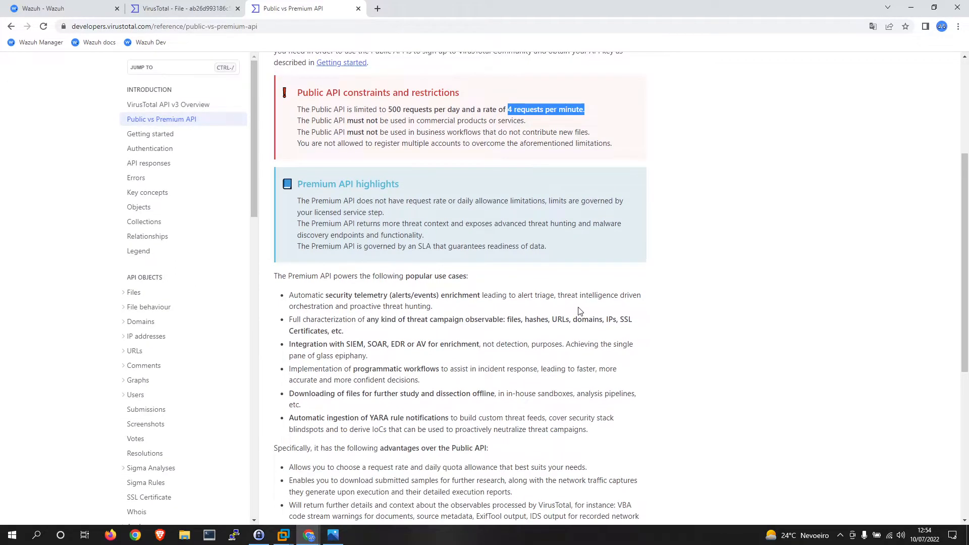
pyautogui.scroll(-5, 574, 317)
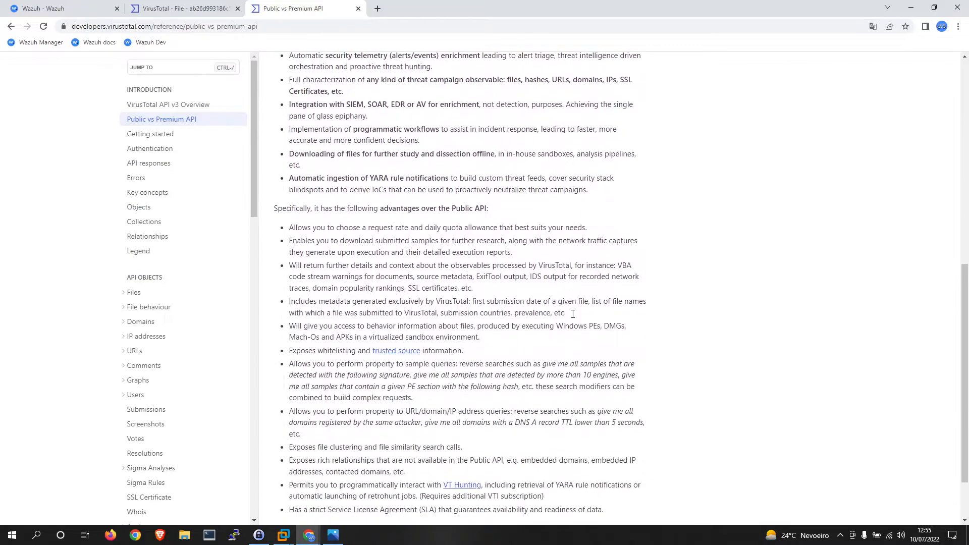
# Switch to the Wazuh dashboard at 192.168.1.190 and view its list of registered agents.
pyautogui.scroll(10, 573, 317)
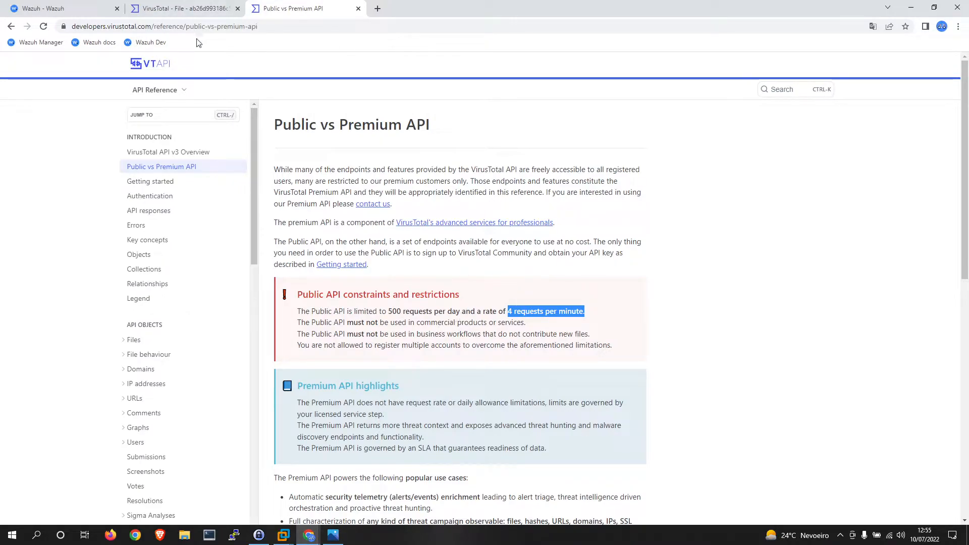
pyautogui.click(197, 9)
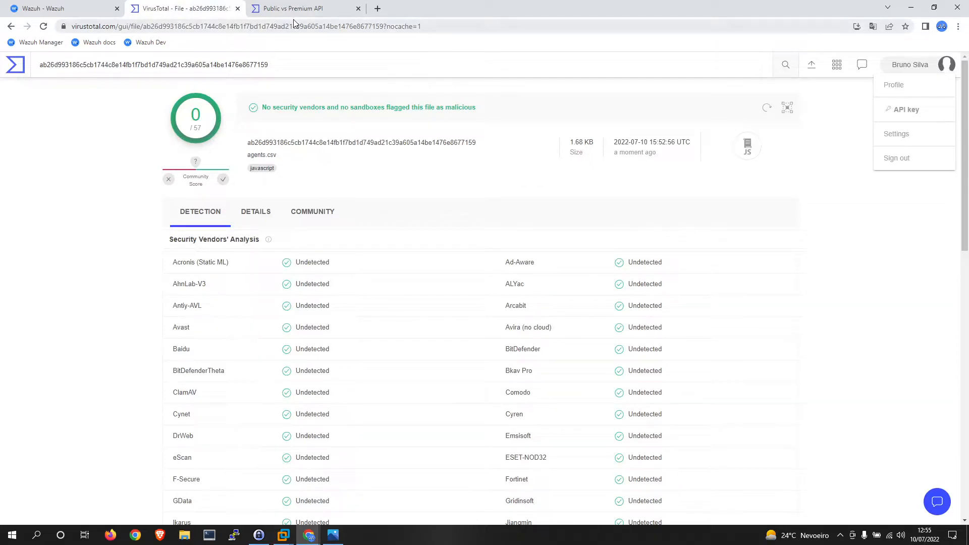
pyautogui.click(79, 16)
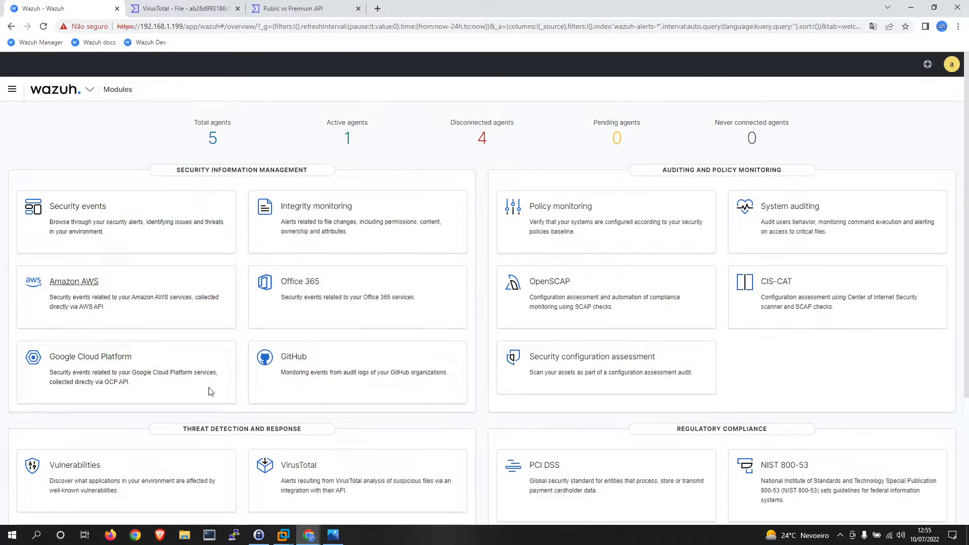
pyautogui.moveTo(326, 539)
pyautogui.click(362, 485)
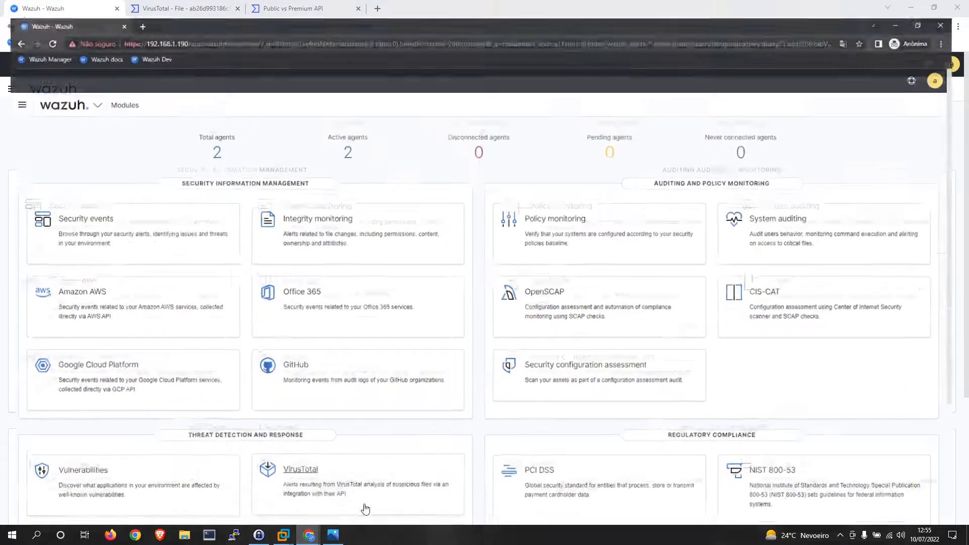
pyautogui.click(213, 138)
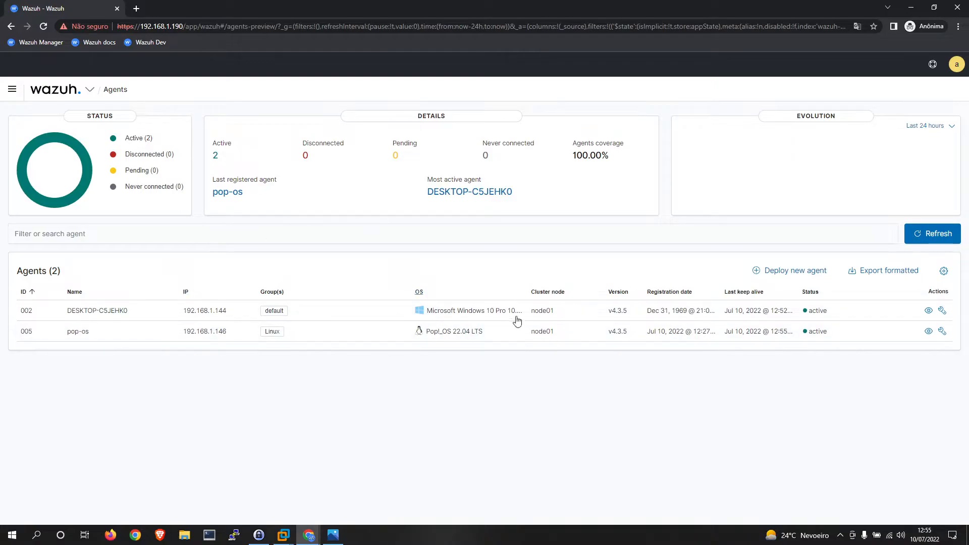
# Try to open the modules directory and the VirusTotal module on the 192.168.1.190 dashboard.
pyautogui.click(90, 89)
pyautogui.click(84, 119)
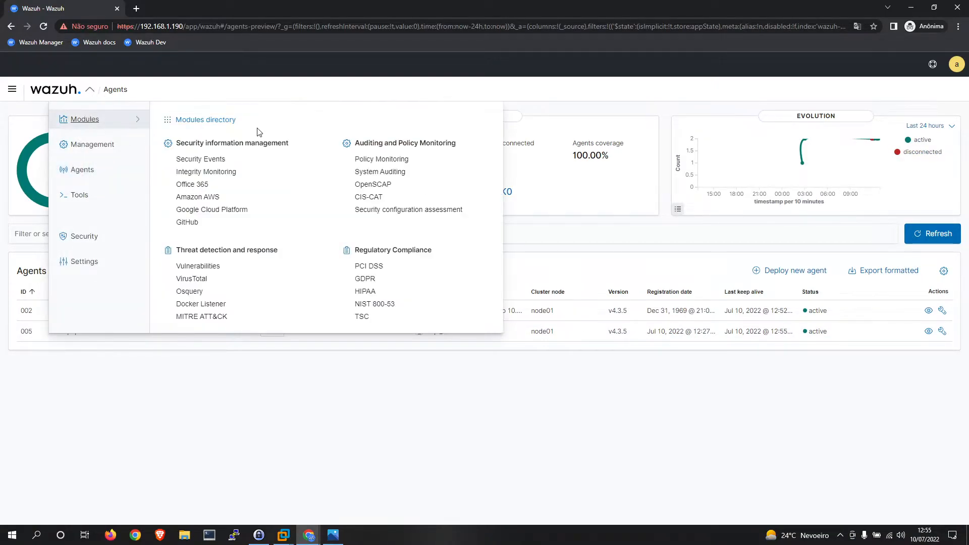
pyautogui.click(215, 122)
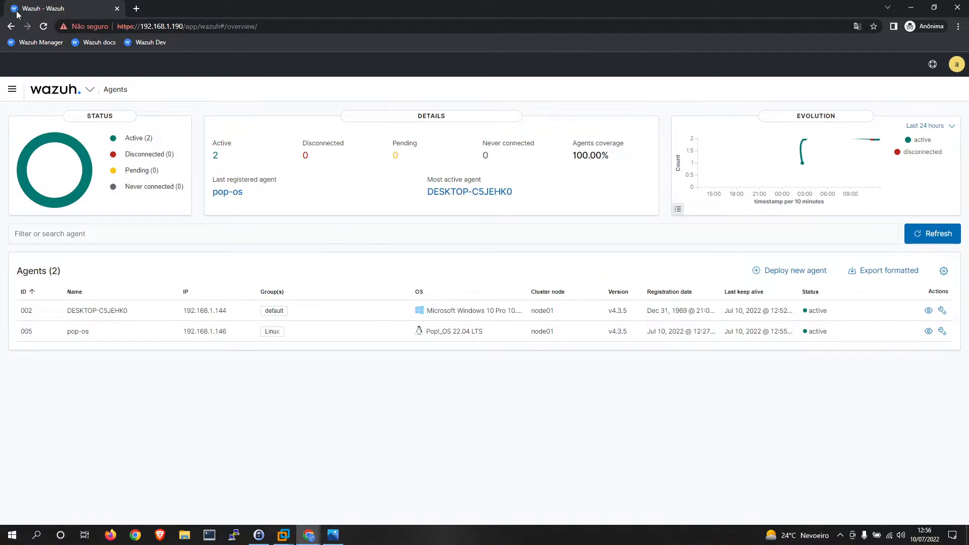
pyautogui.click(90, 90)
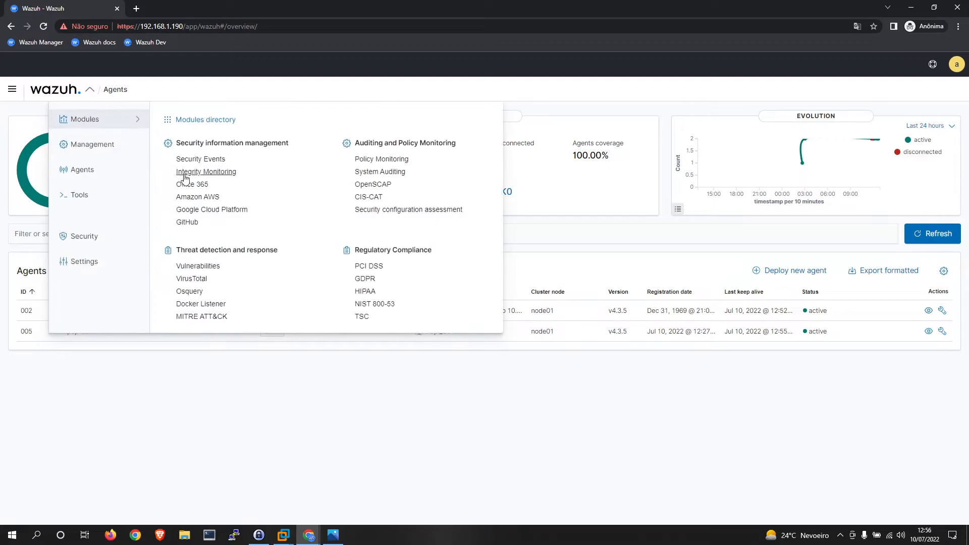
pyautogui.click(101, 146)
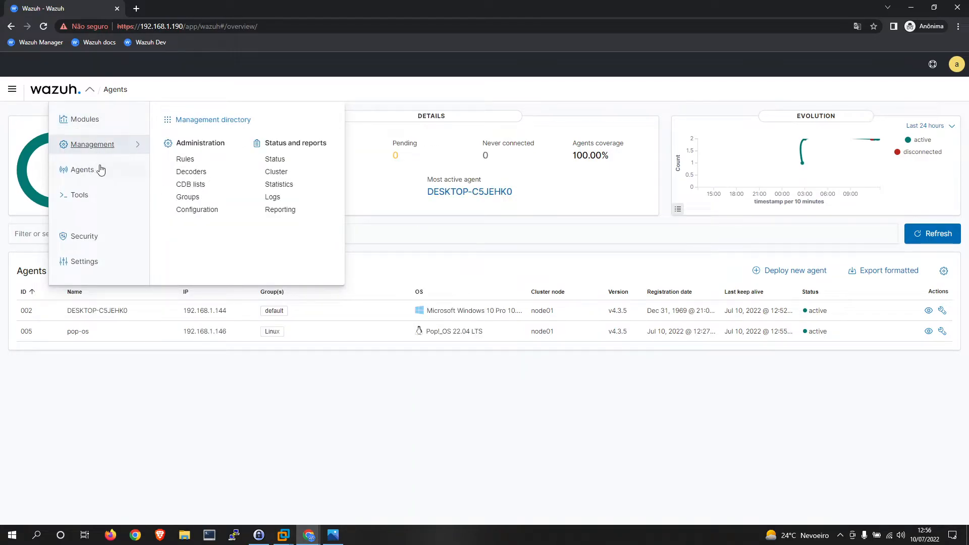
pyautogui.click(98, 120)
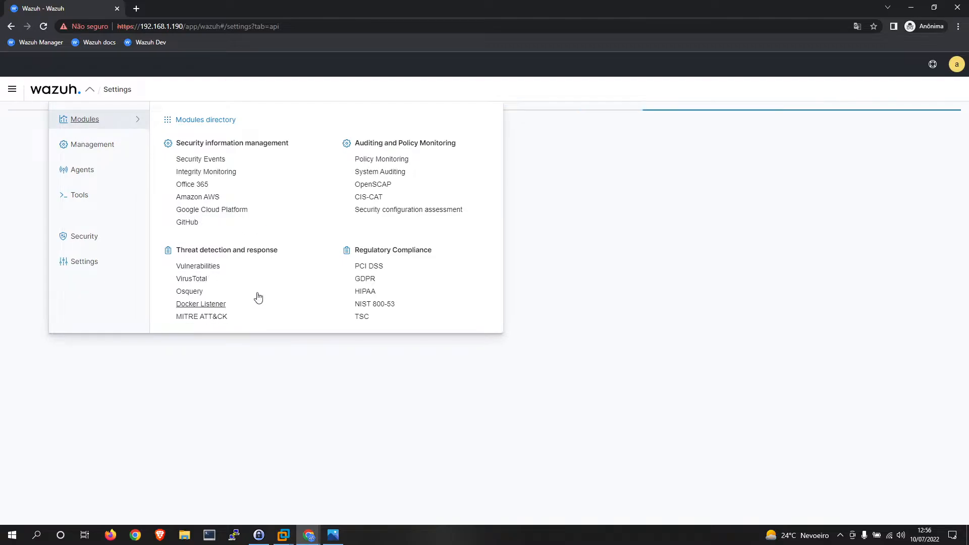
pyautogui.click(202, 280)
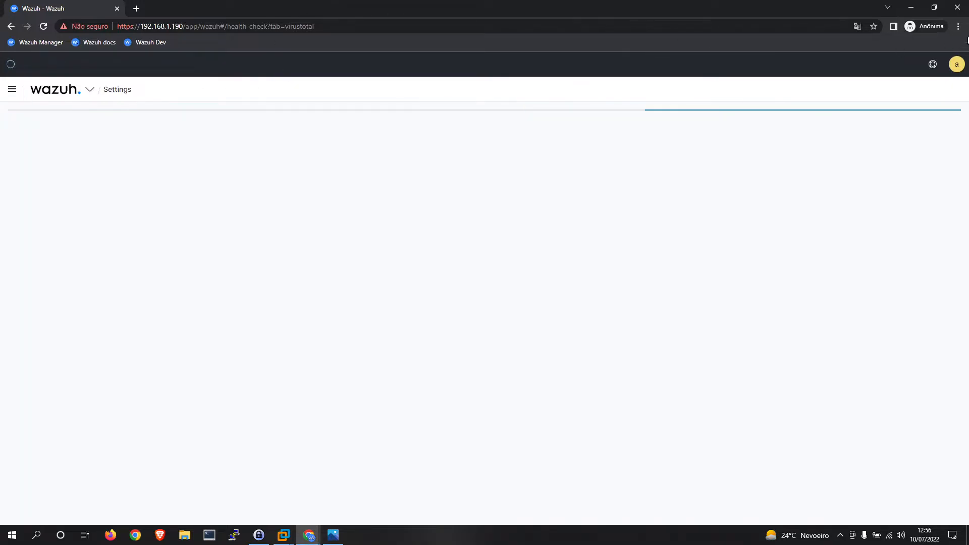
# Return to the Wazuh dashboard at 192.168.1.199 and open the manager's ossec.conf for editing.
pyautogui.click(911, 7)
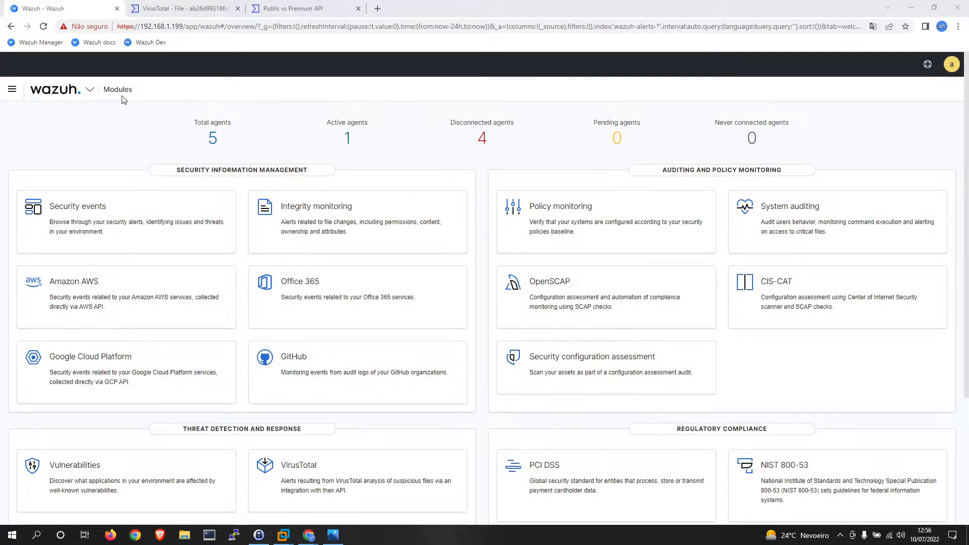
pyautogui.click(91, 91)
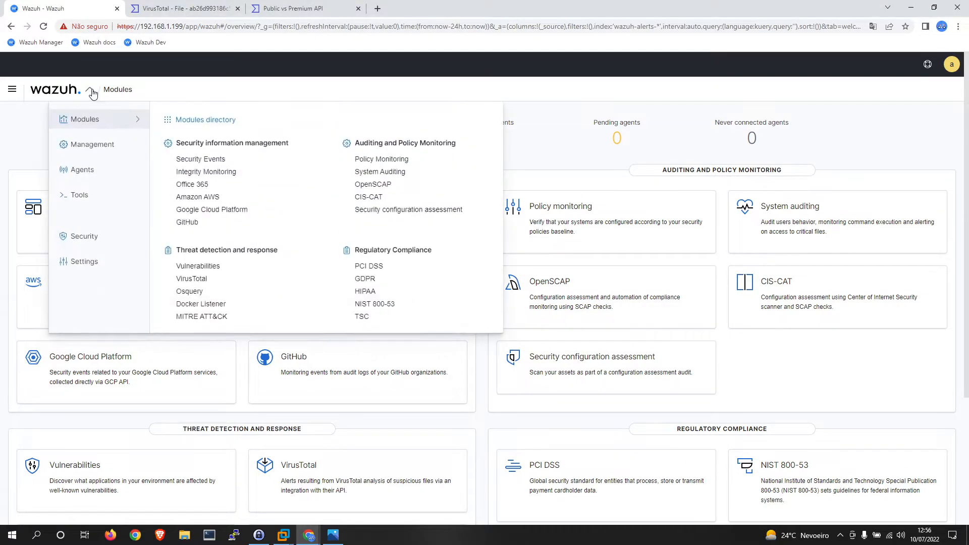
pyautogui.moveTo(98, 146)
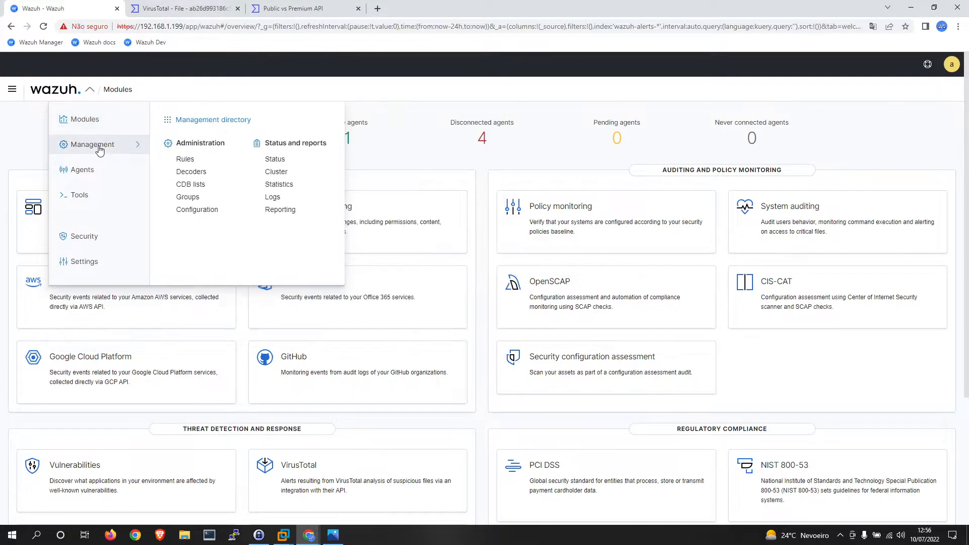
pyautogui.click(197, 210)
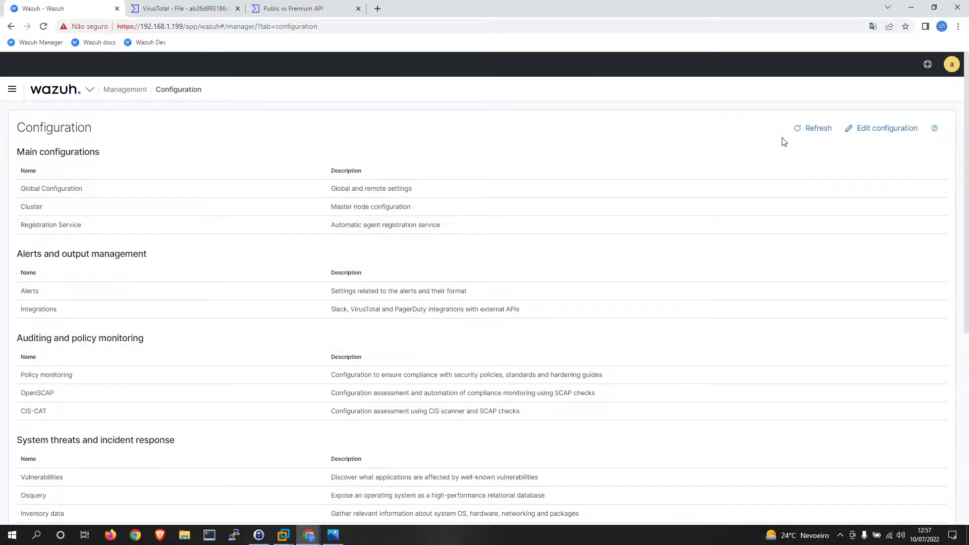
pyautogui.click(871, 128)
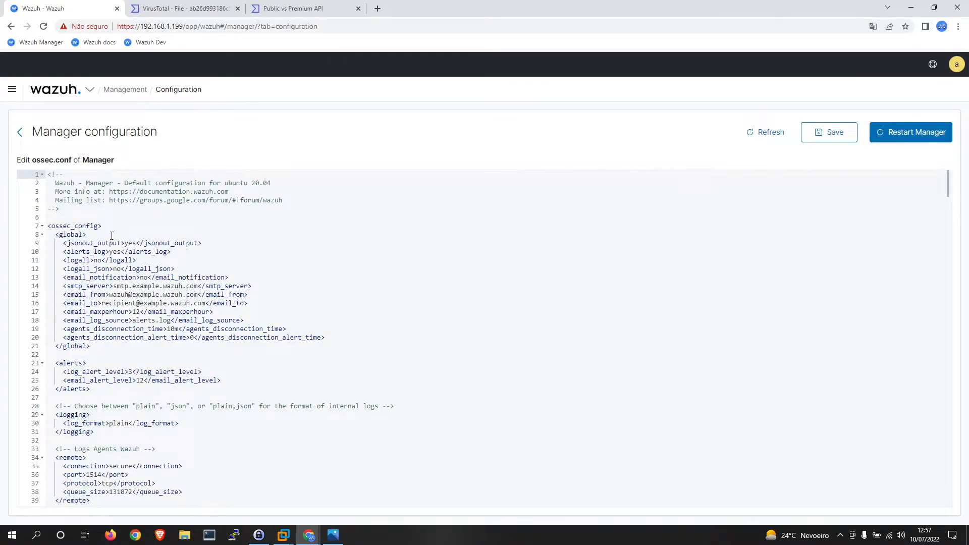
# Insert two new lines in ossec.conf directly after the syslog remote block, above the Policy monitoring section.
pyautogui.scroll(-5, 53, 224)
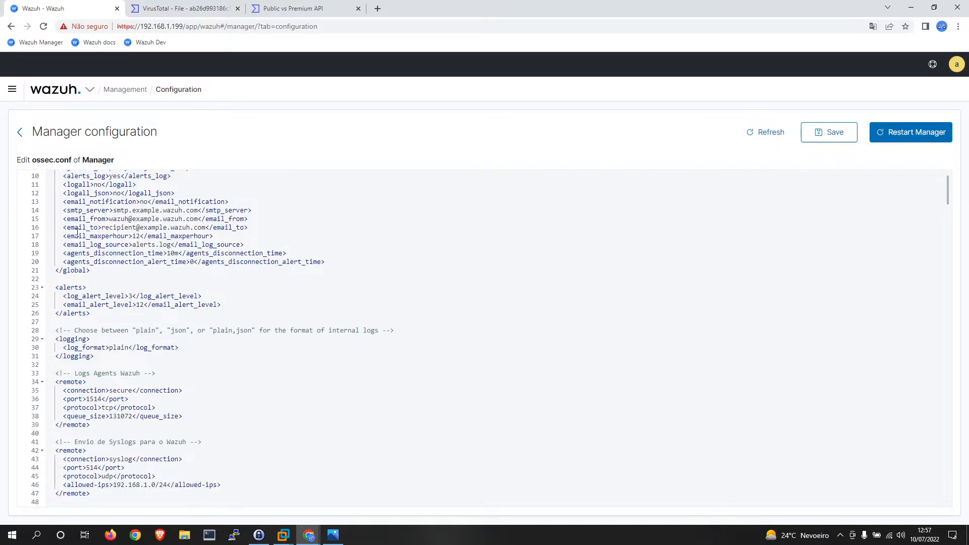
pyautogui.scroll(-1, 70, 229)
pyautogui.moveTo(57, 229); pyautogui.dragTo(118, 282)
pyautogui.scroll(-1, 78, 274)
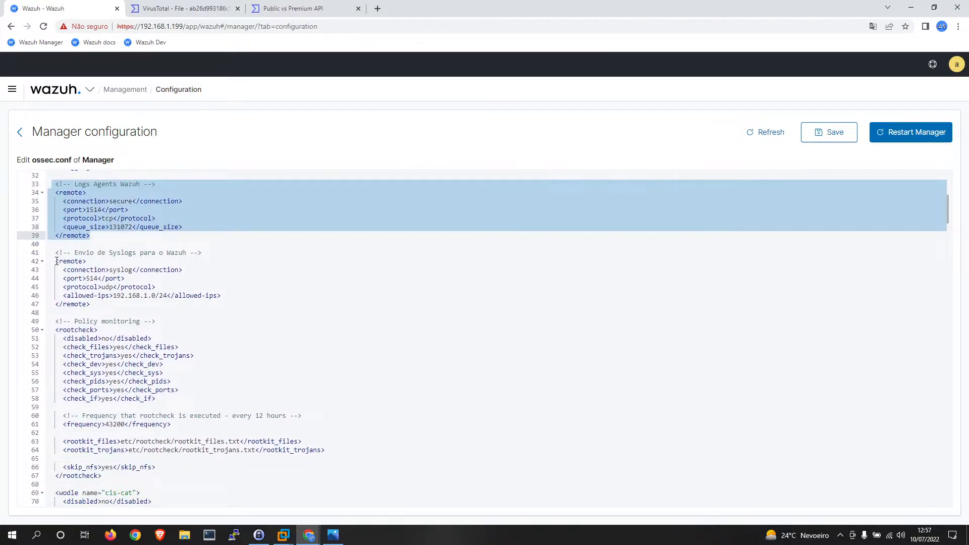
pyautogui.moveTo(54, 253); pyautogui.dragTo(68, 262)
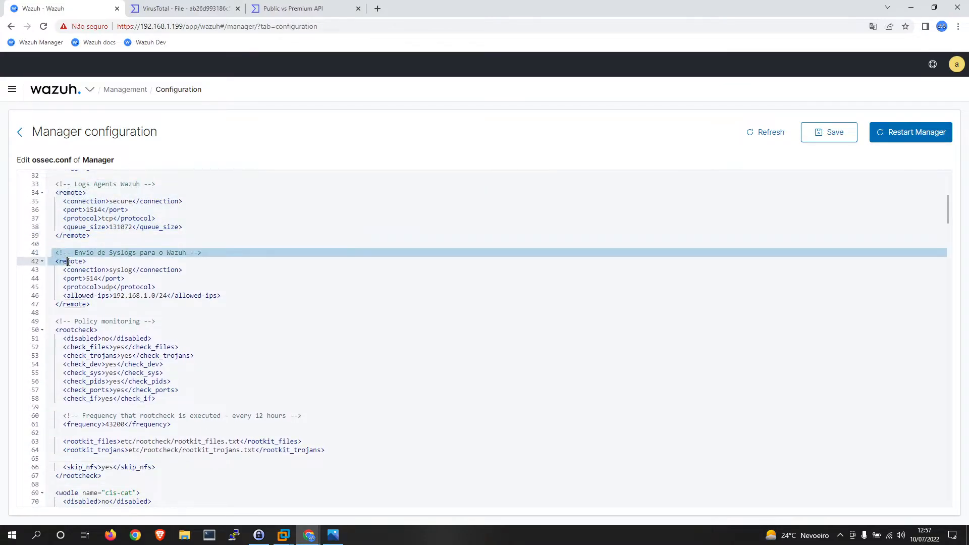
pyautogui.click(101, 305)
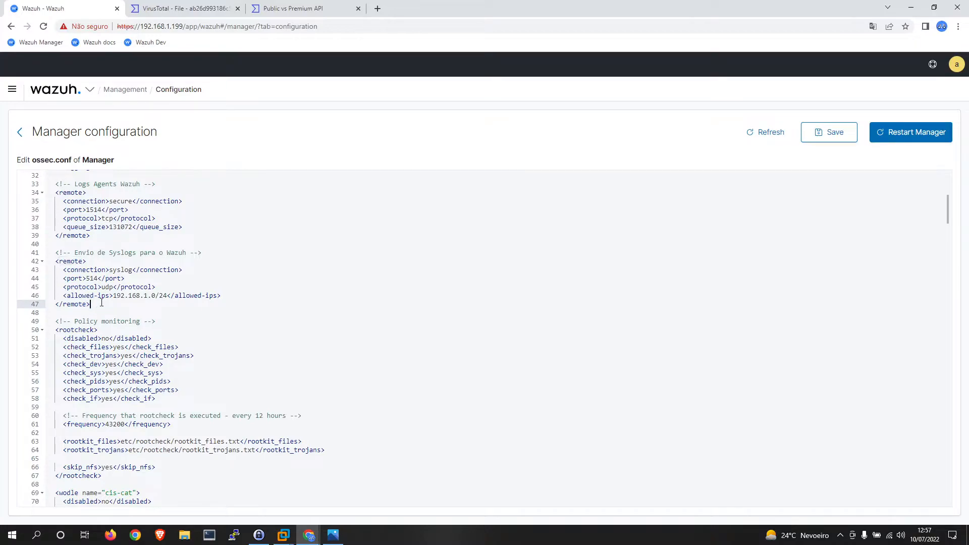
pyautogui.press('Return')
pyautogui.press('Return')
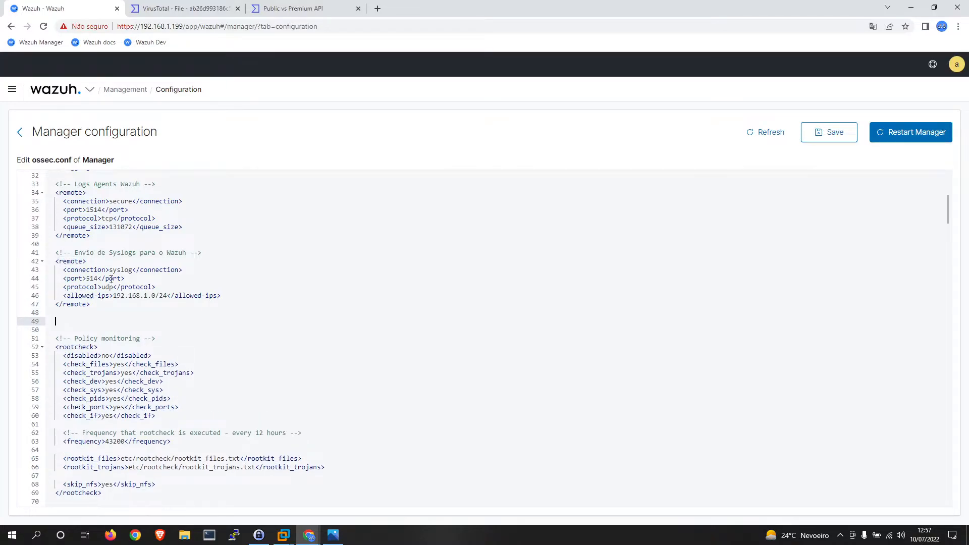
# Add the comment "<!-- Integração com o Virustotal -->" below the syslog block by adapting a copy of the syslog comment, followed by a new line.
pyautogui.moveTo(201, 254); pyautogui.dragTo(57, 253)
pyautogui.hotkey('ctrl', 'c')
pyautogui.keyDown('ctrl'); pyautogui.click(61, 319); pyautogui.keyUp('ctrl')
pyautogui.hotkey('ctrl', 'v')
pyautogui.moveTo(186, 321); pyautogui.dragTo(74, 321)
pyautogui.write('Integração com o Virustotal')
pyautogui.click(200, 321)
pyautogui.press('Return')
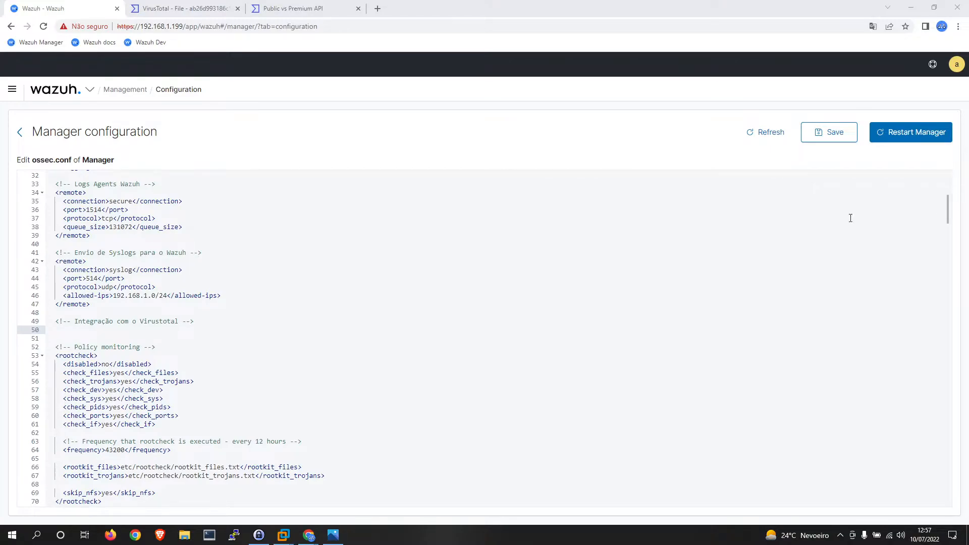
# Insert the virustotal integration block with the API_KEY placeholder, group syscheck and alert format json, and indent its lines under the comment.
pyautogui.click(52, 330)
pyautogui.write('<integration> <name>virustotal</name> <api_key>API_KEY</api_key> <!-- Replace with your VirusTotal API key --> <group>syscheck</group> <alert_format>json</alert_format> </integration>')
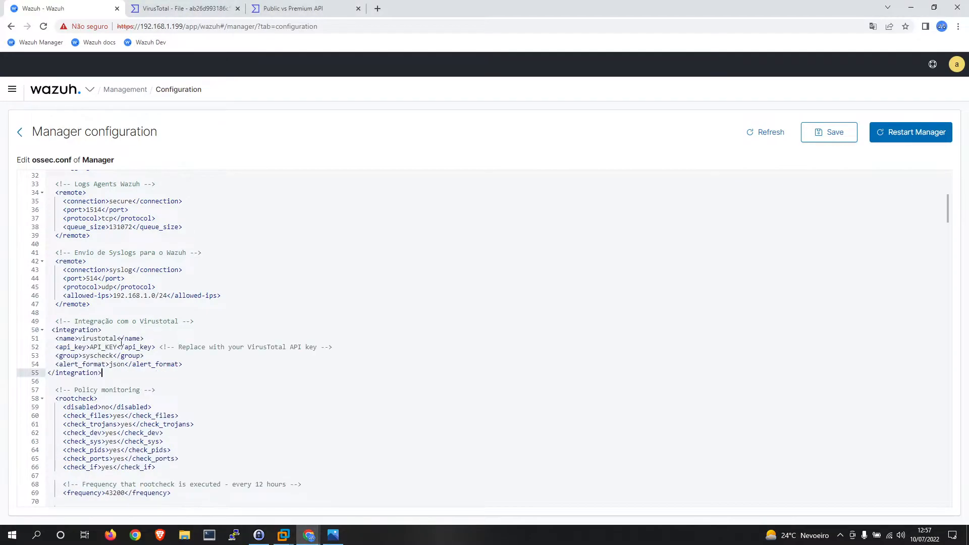
pyautogui.click(52, 330)
pyautogui.press('Down')
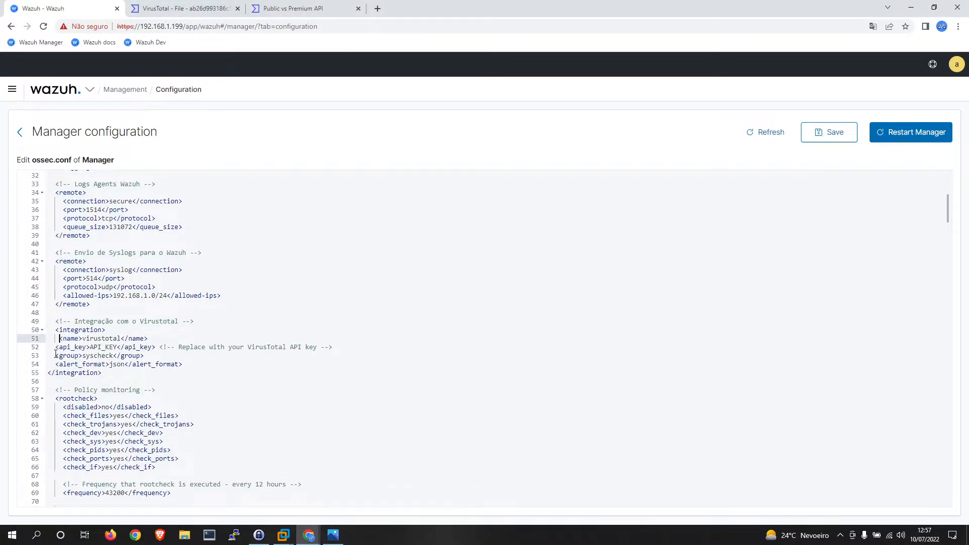
pyautogui.click(55, 348)
pyautogui.click(56, 356)
pyautogui.click(56, 363)
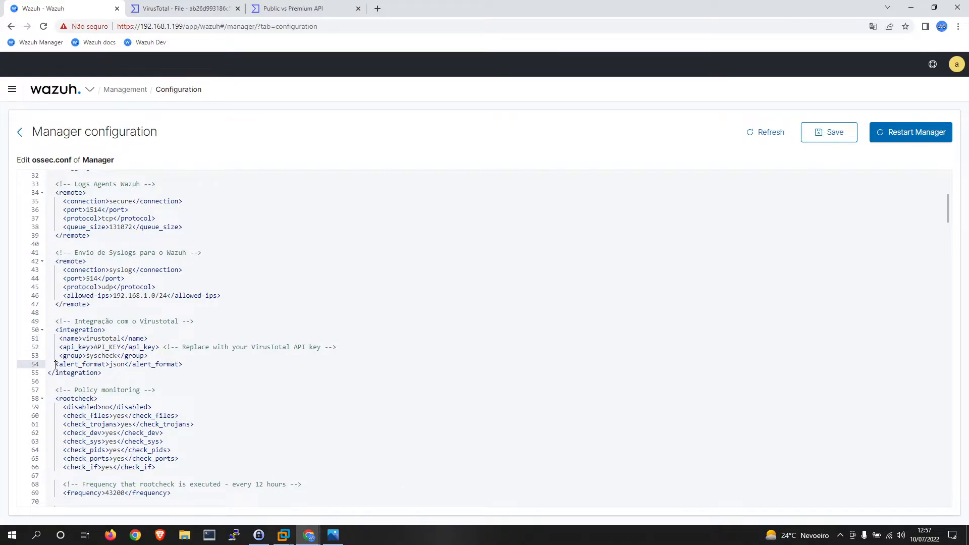
pyautogui.click(49, 373)
pyautogui.click(123, 365)
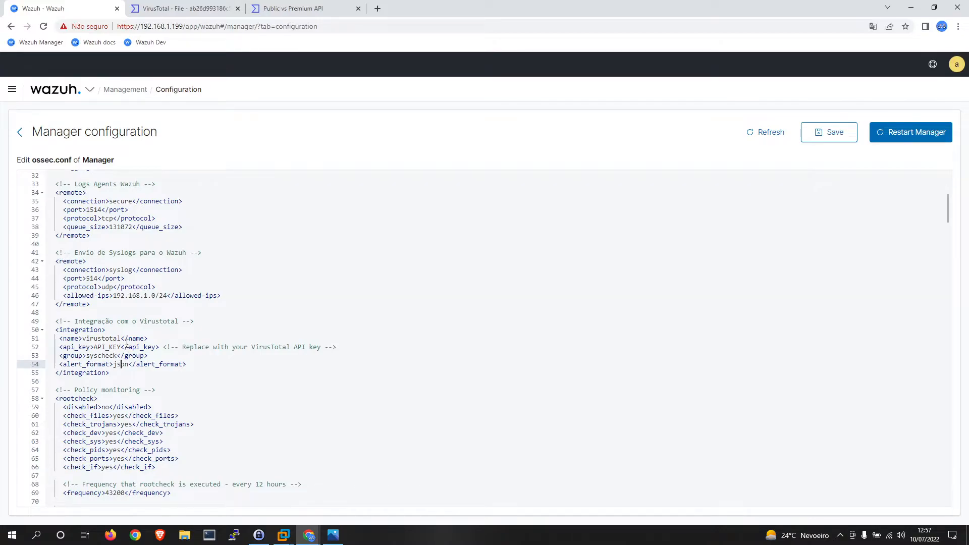
# Examine the integration block's opening and closing tags and its alert_format line.
pyautogui.moveTo(110, 332); pyautogui.dragTo(56, 333)
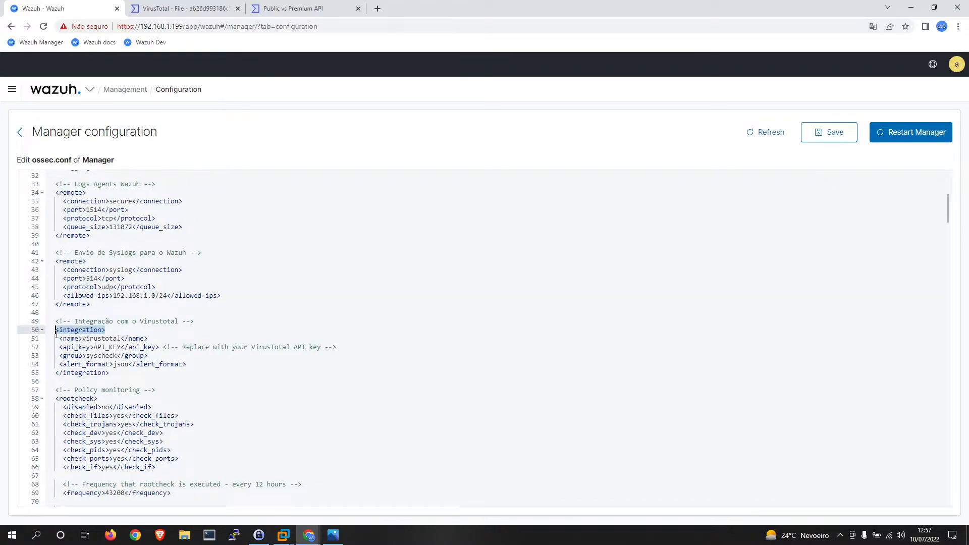
pyautogui.moveTo(110, 373); pyautogui.dragTo(51, 373)
pyautogui.moveTo(109, 331); pyautogui.dragTo(51, 332)
pyautogui.moveTo(111, 373); pyautogui.dragTo(51, 373)
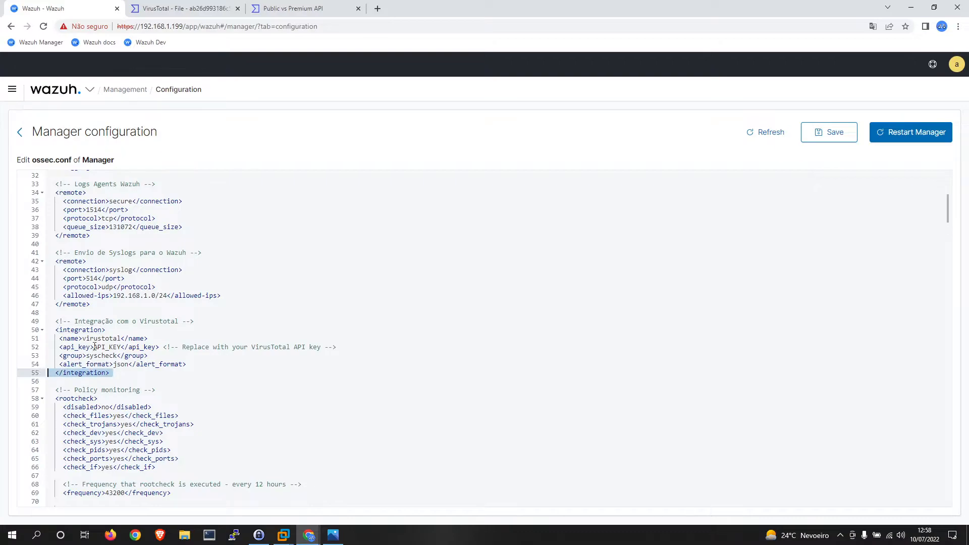
pyautogui.click(97, 322)
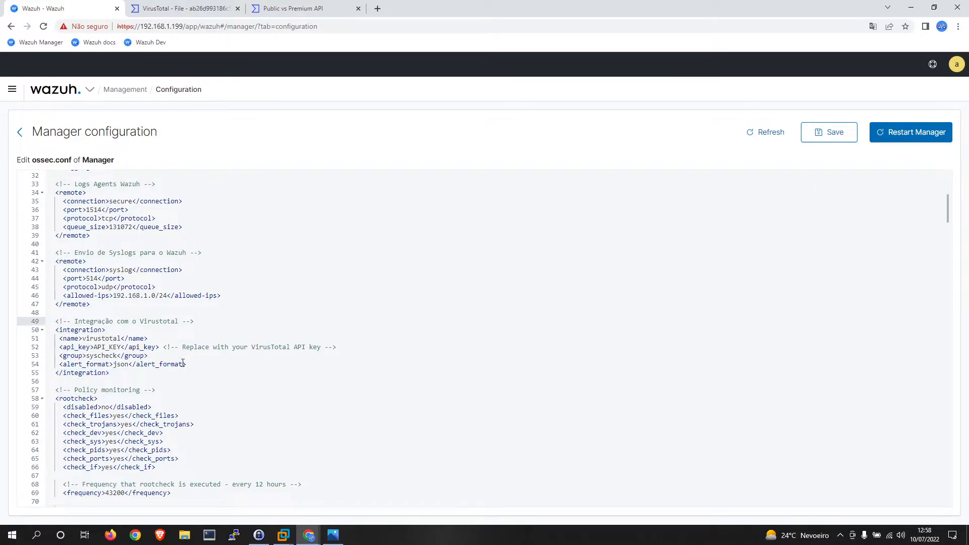
pyautogui.moveTo(108, 331); pyautogui.dragTo(56, 329)
pyautogui.moveTo(110, 373); pyautogui.dragTo(55, 374)
pyautogui.click(98, 356)
pyautogui.moveTo(190, 363); pyautogui.dragTo(59, 364)
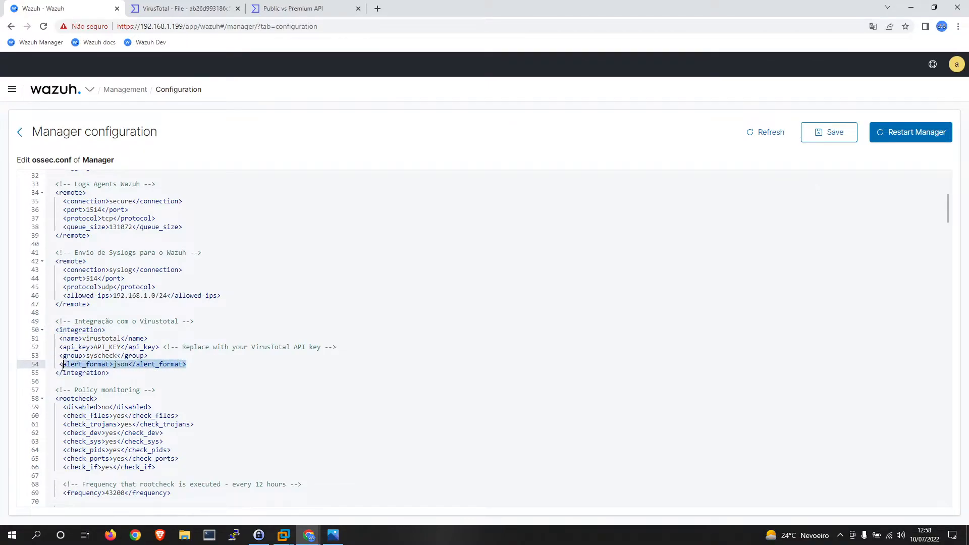
pyautogui.click(117, 365)
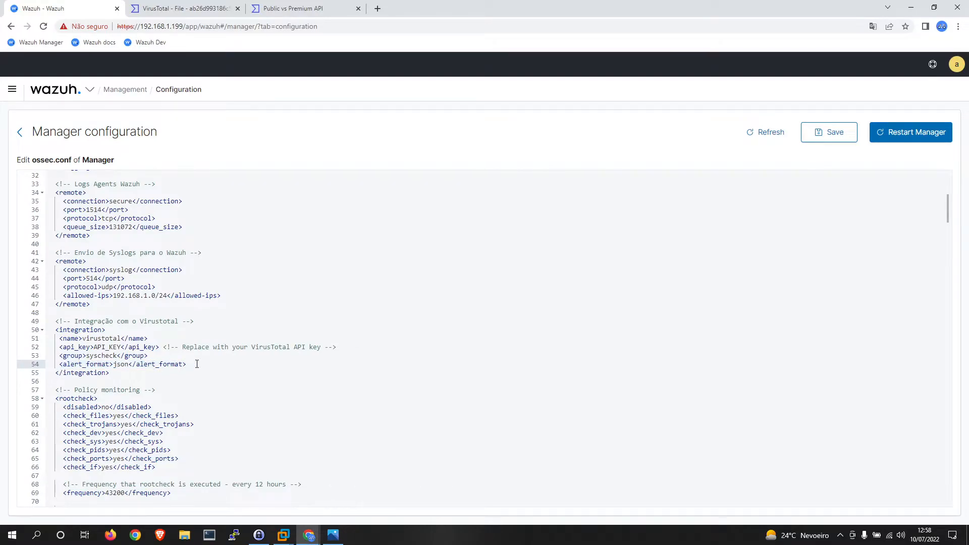
# Examine the integration block's group value, its api_key line and the comment about replacing the key.
pyautogui.moveTo(59, 356); pyautogui.dragTo(86, 356)
pyautogui.click(146, 356)
pyautogui.click(102, 356)
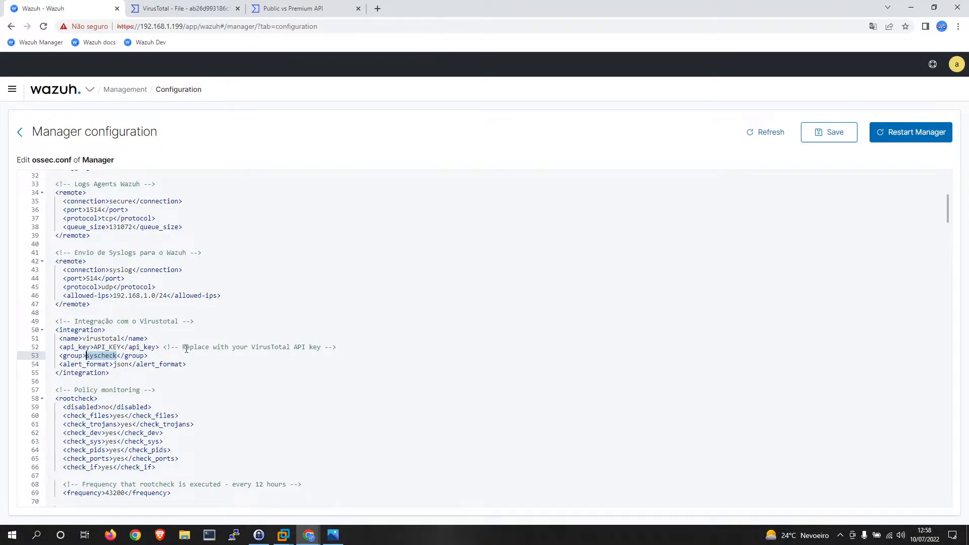
pyautogui.moveTo(59, 347); pyautogui.dragTo(156, 347)
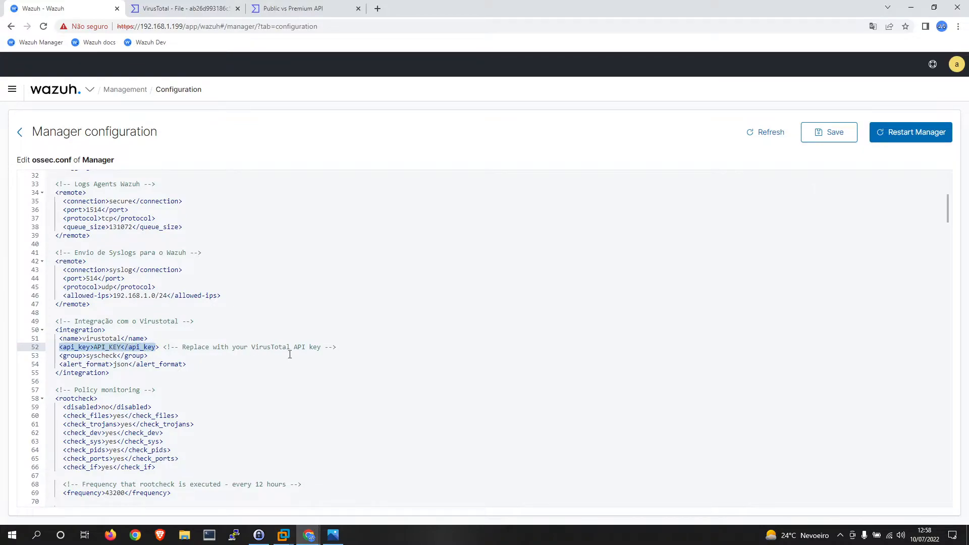
pyautogui.moveTo(345, 347); pyautogui.dragTo(160, 348)
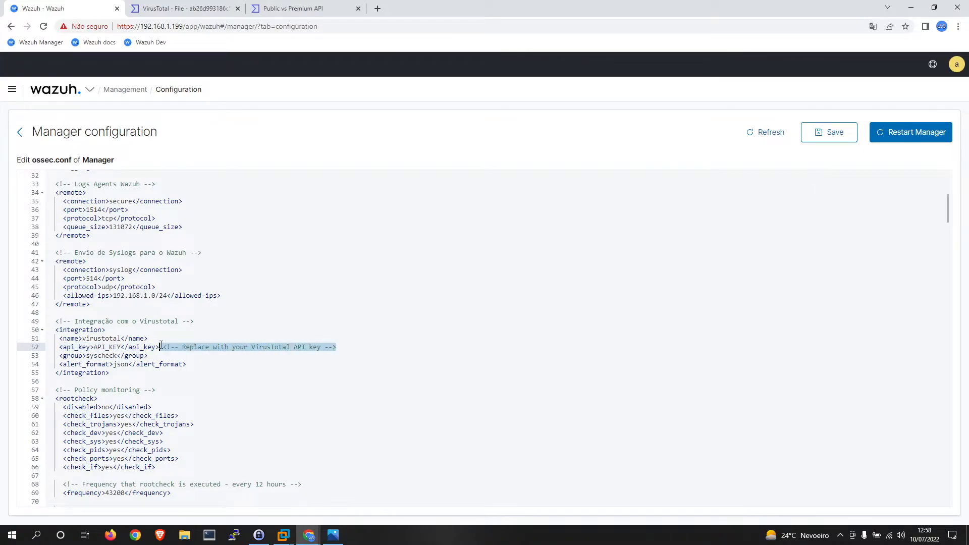
pyautogui.click(207, 347)
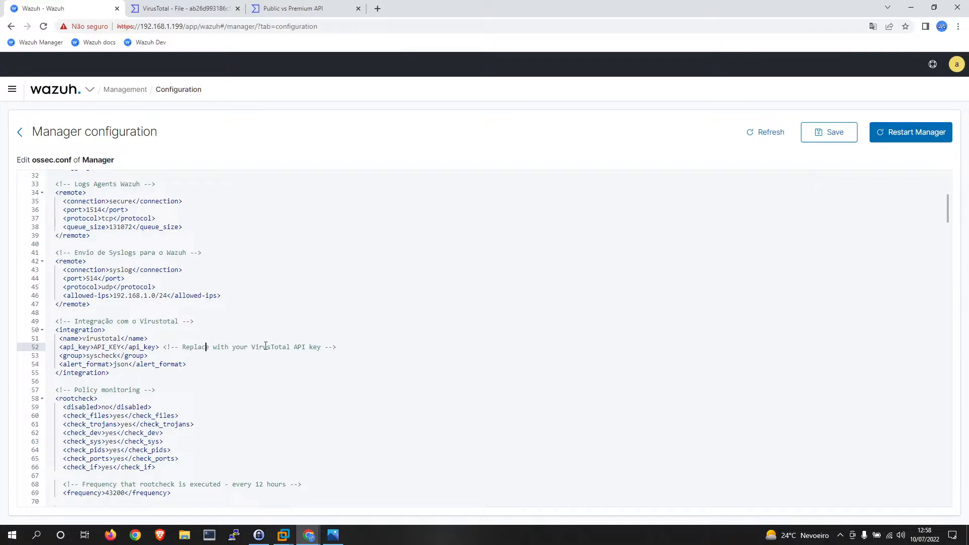
# Examine the API_KEY placeholder and its comment, and view the saved image of the VirusTotal API key page.
pyautogui.moveTo(342, 347); pyautogui.dragTo(184, 349)
pyautogui.moveTo(122, 348); pyautogui.dragTo(94, 348)
pyautogui.click(333, 535)
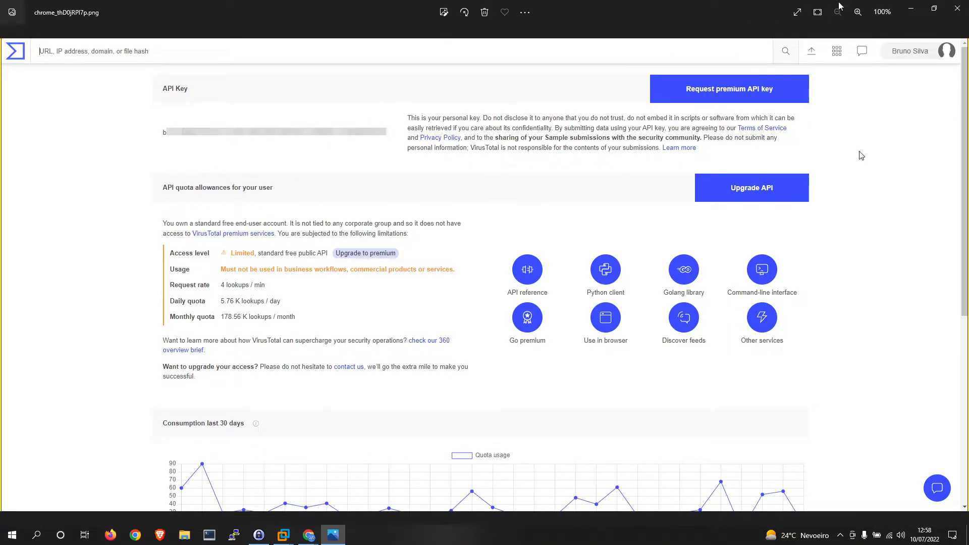
pyautogui.click(911, 9)
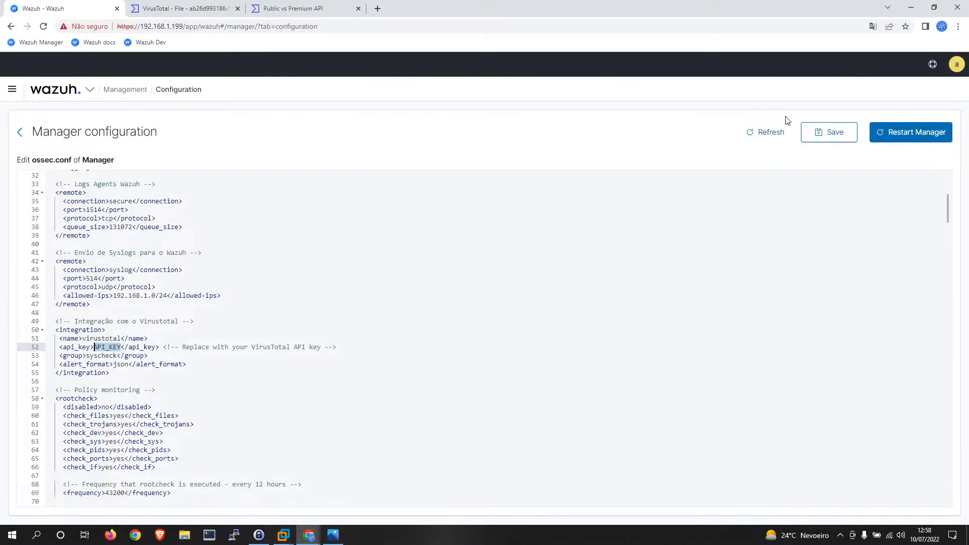
# Check the API_KEY placeholder in the integration block and save the manager's ossec.conf.
pyautogui.click(198, 362)
pyautogui.click(118, 347)
pyautogui.moveTo(121, 347); pyautogui.dragTo(94, 347)
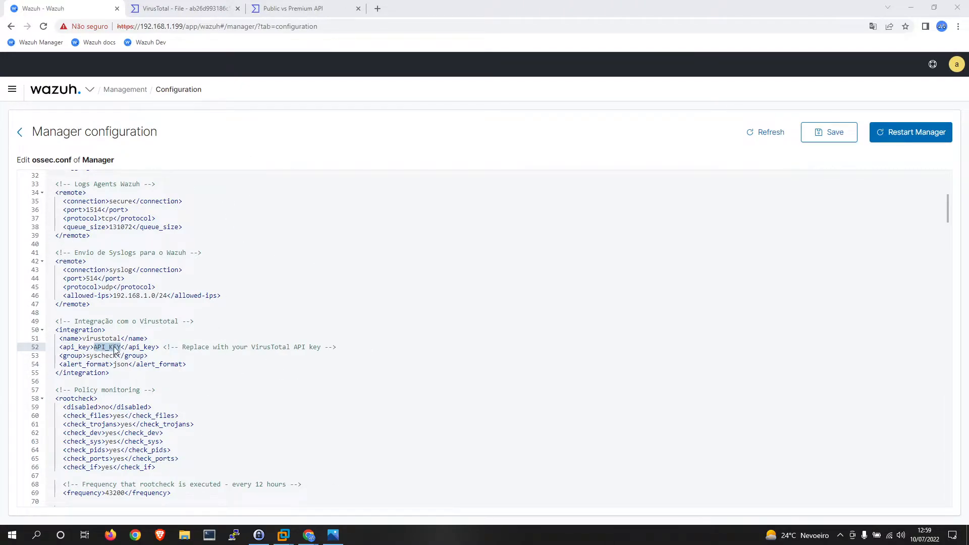
pyautogui.click(836, 133)
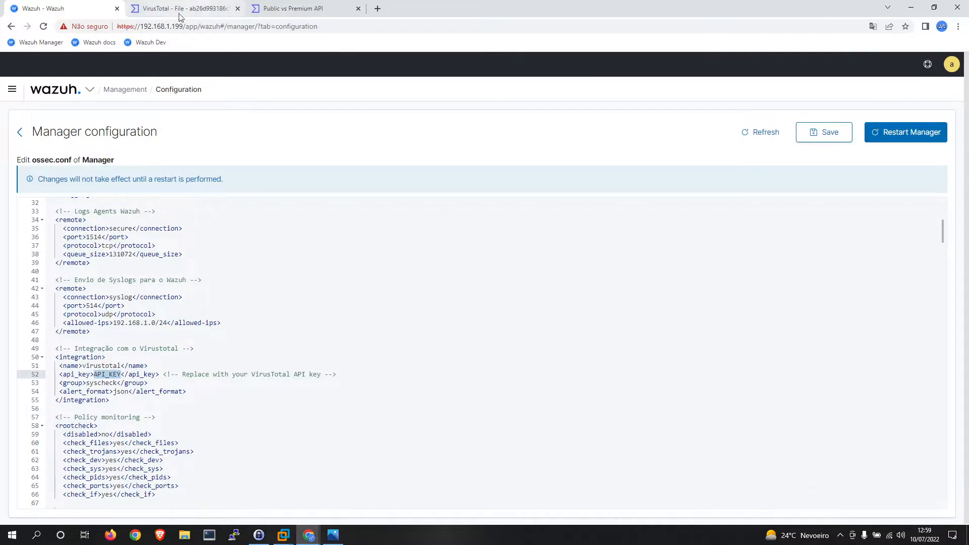
# Open the agent.conf of the Linux agent group for editing.
pyautogui.click(120, 93)
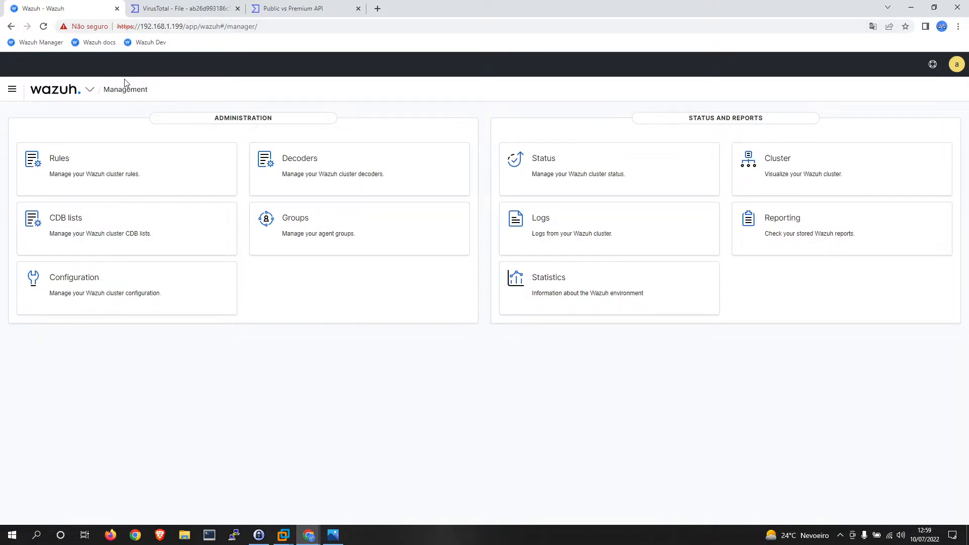
pyautogui.click(90, 90)
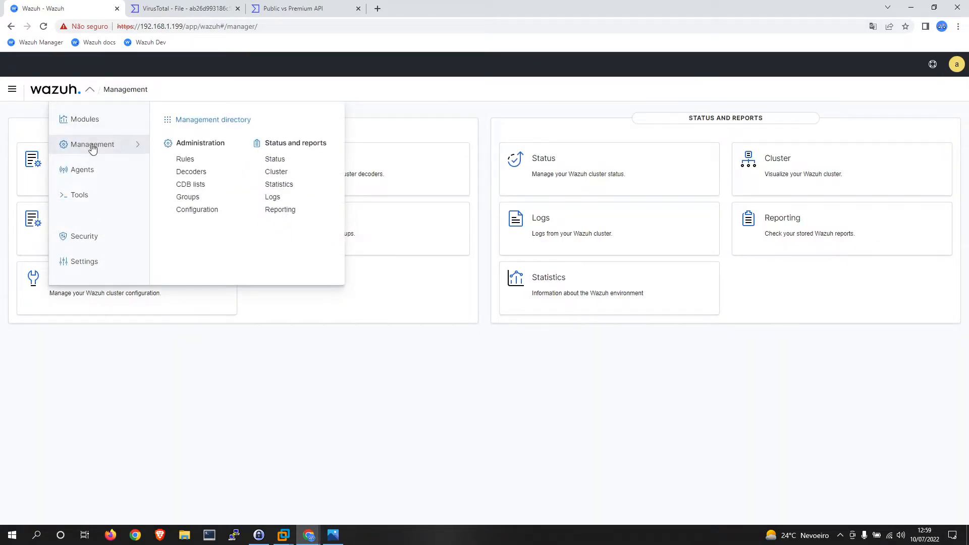
pyautogui.click(189, 198)
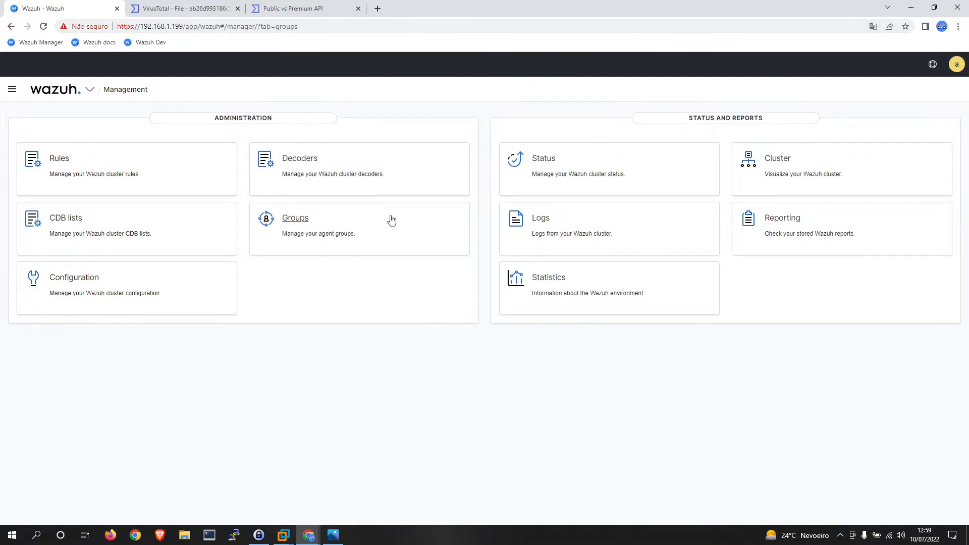
pyautogui.click(320, 226)
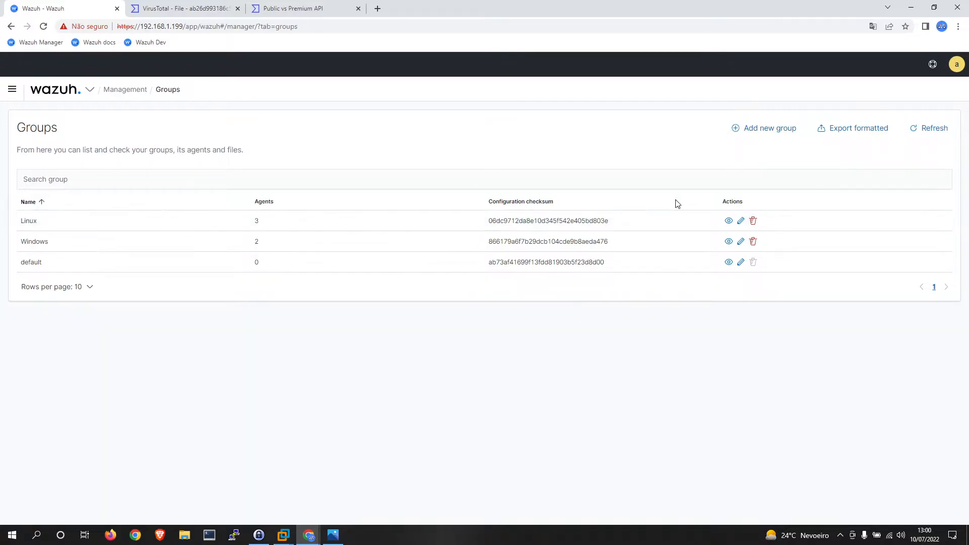
pyautogui.click(742, 223)
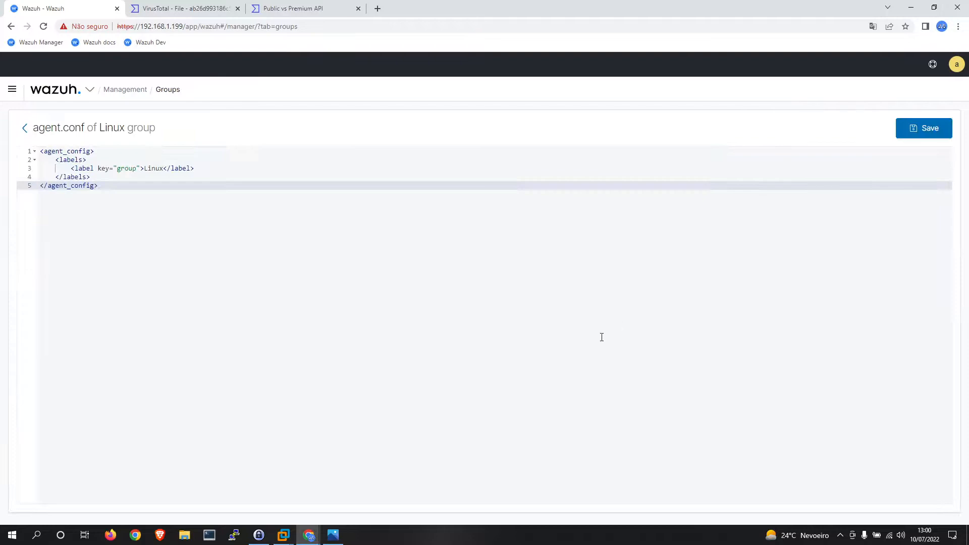
# Add an opening <syscheck> tag and a closing </syscheck> tag below the labels block.
pyautogui.click(121, 177)
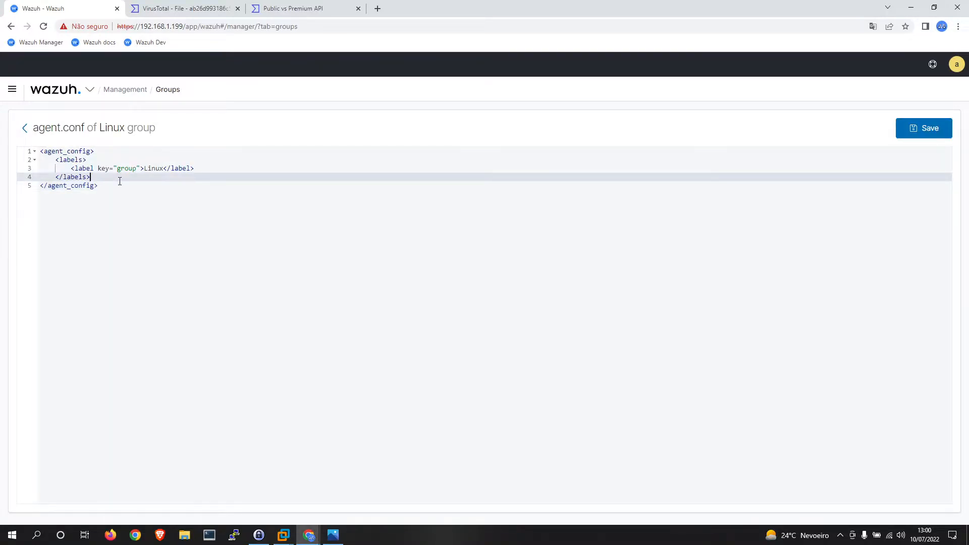
pyautogui.press('Return')
pyautogui.press('Return')
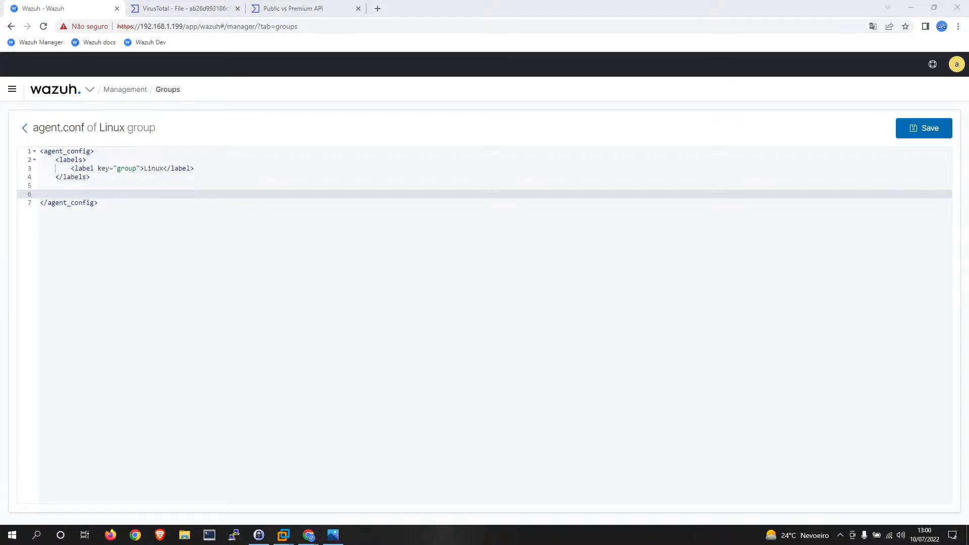
pyautogui.click(115, 189)
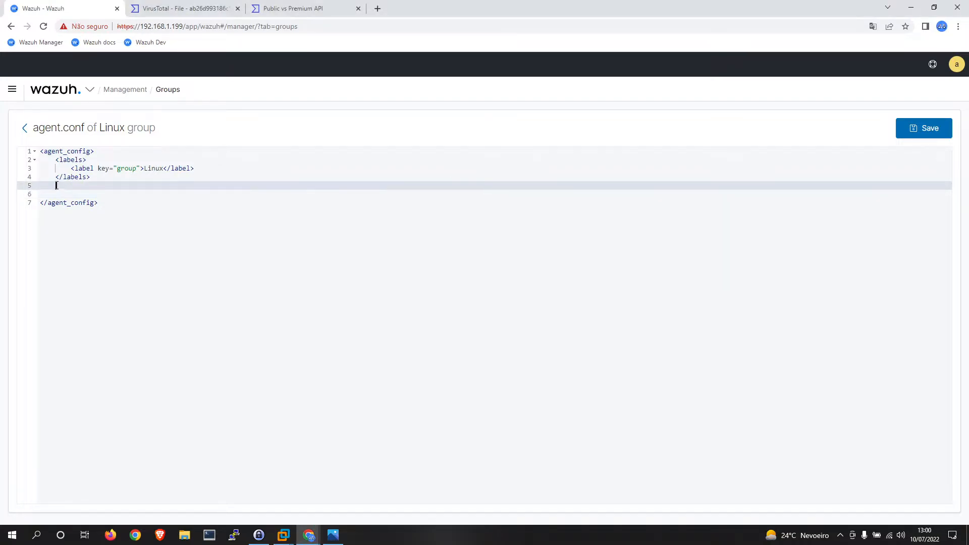
pyautogui.write('<syscheck>')
pyautogui.press('Return')
pyautogui.write('<syscheck>')
pyautogui.press('Home')
pyautogui.press('Right')
pyautogui.write('/')
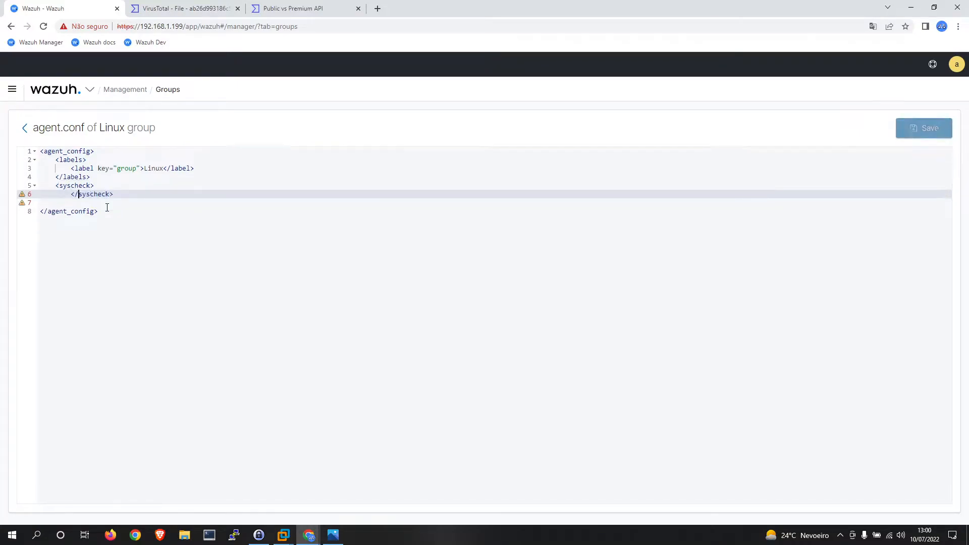
# Align the closing syscheck tag with its opening tag and leave an empty line between them.
pyautogui.press('Left')
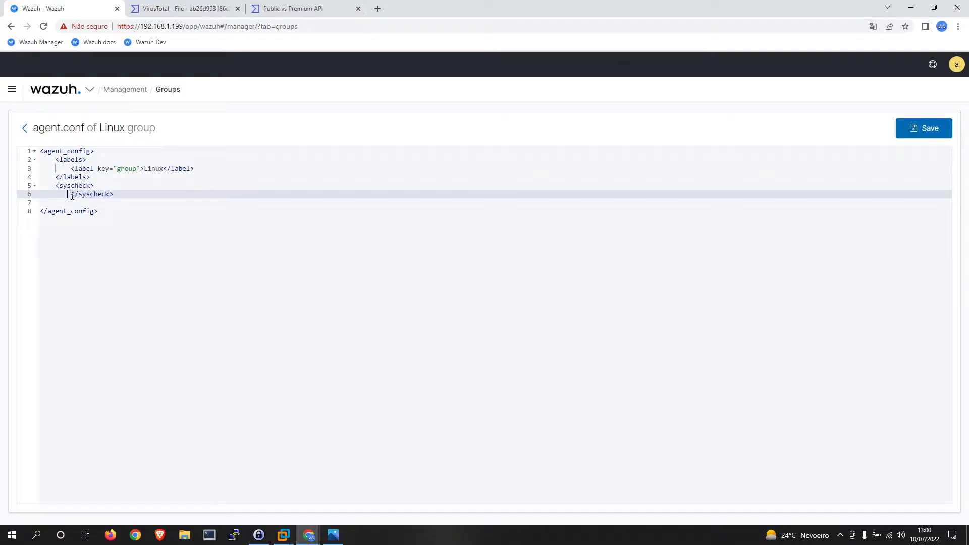
pyautogui.press('BackSpace')
pyautogui.press('BackSpace')
pyautogui.press('BackSpace')
pyautogui.press('BackSpace')
pyautogui.press('Return')
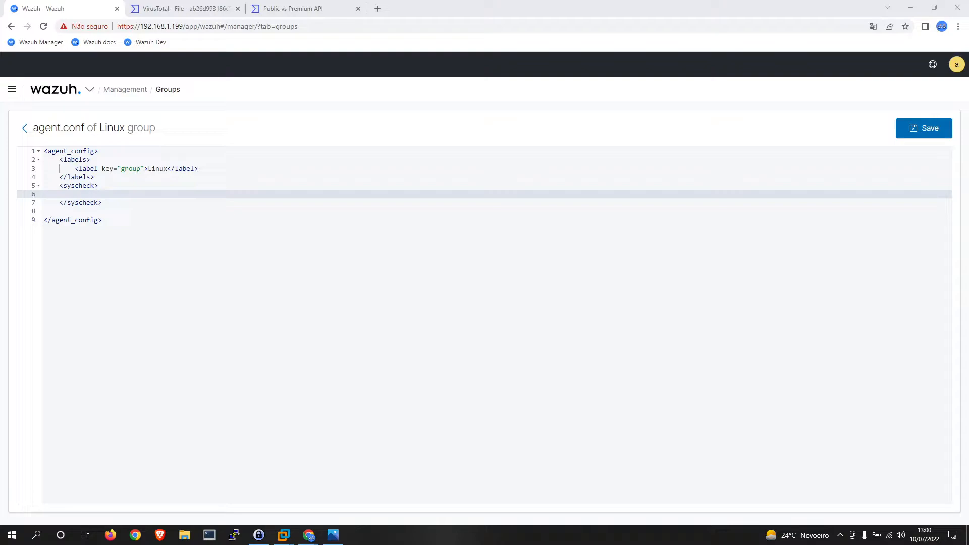
# Add a directories entry for /root with check_all="yes" and realtime="yes" inside the syscheck block.
pyautogui.click(75, 198)
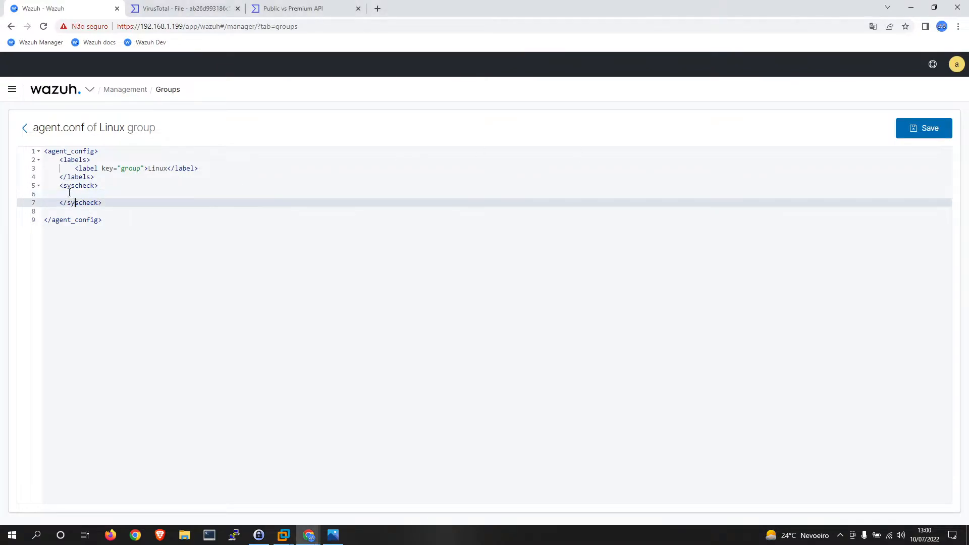
pyautogui.write('<directories check_all="yes" realtime="yes">')
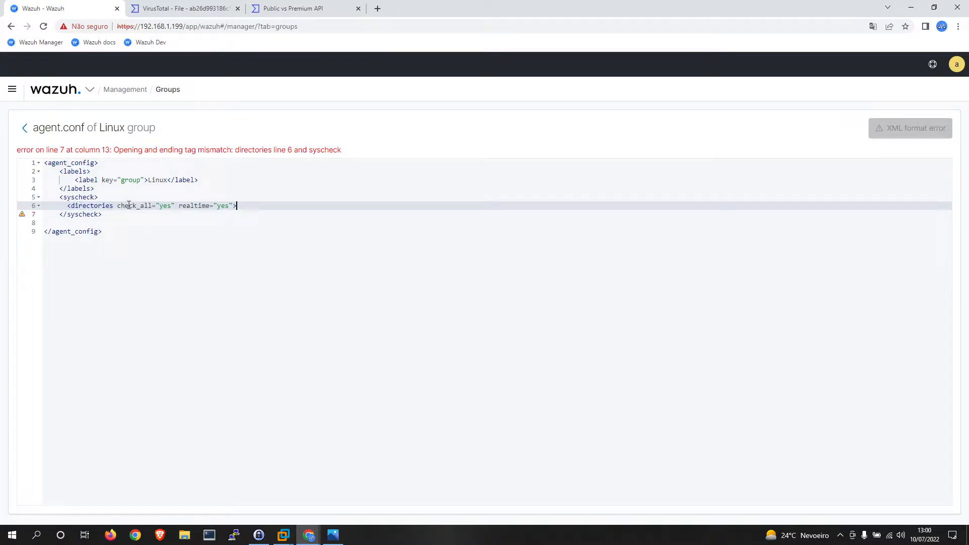
pyautogui.moveTo(227, 205); pyautogui.dragTo(219, 206)
pyautogui.click(234, 204)
pyautogui.click(240, 210)
pyautogui.write('/root</')
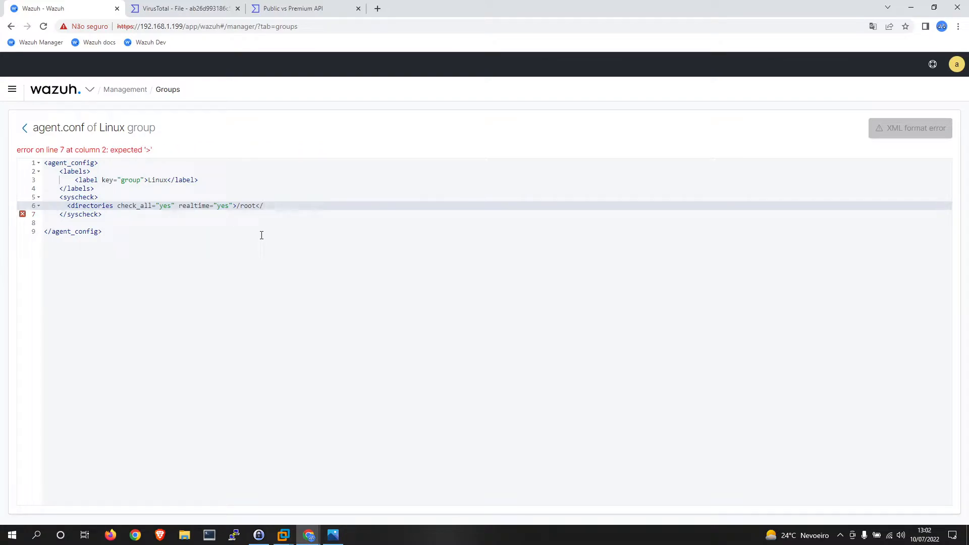
pyautogui.write('directories>')
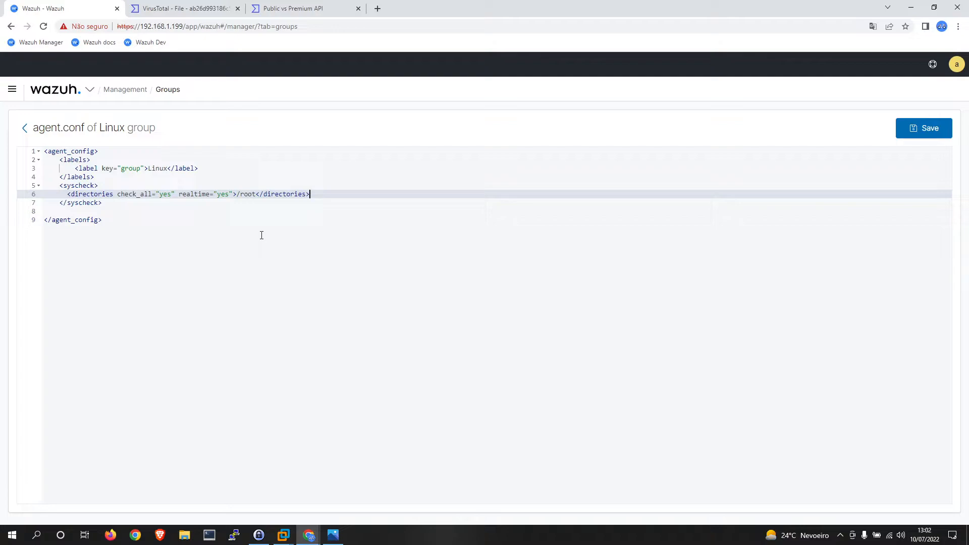
# Duplicate the /root directories entry on a new line and change the copy's path to /home.
pyautogui.press('Return')
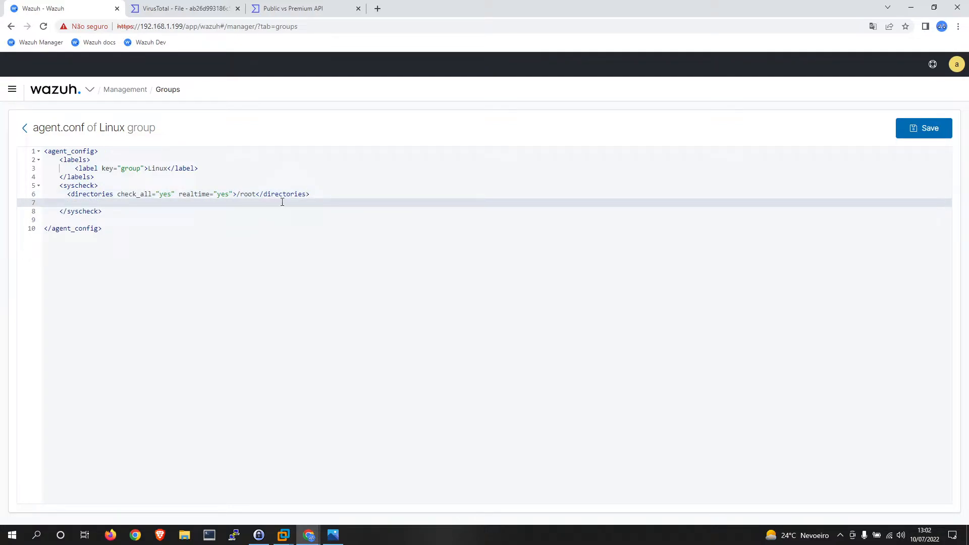
pyautogui.moveTo(312, 196); pyautogui.dragTo(69, 196)
pyautogui.hotkey('ctrl', 'c')
pyautogui.click(73, 202)
pyautogui.hotkey('ctrl', 'v')
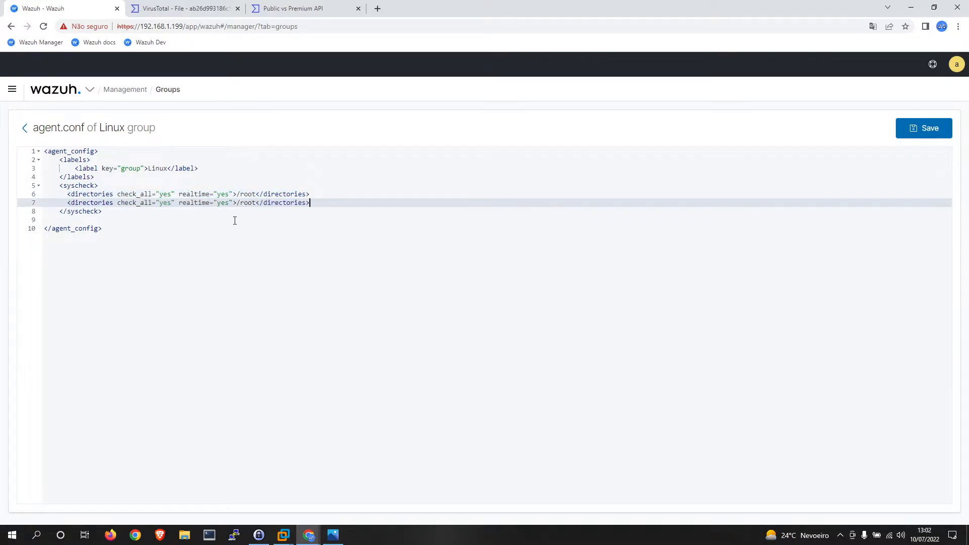
pyautogui.doubleClick(257, 202)
pyautogui.write('home')
# Add a third copy of the directories entry with its path set to /var,/etc.
pyautogui.press('Return')
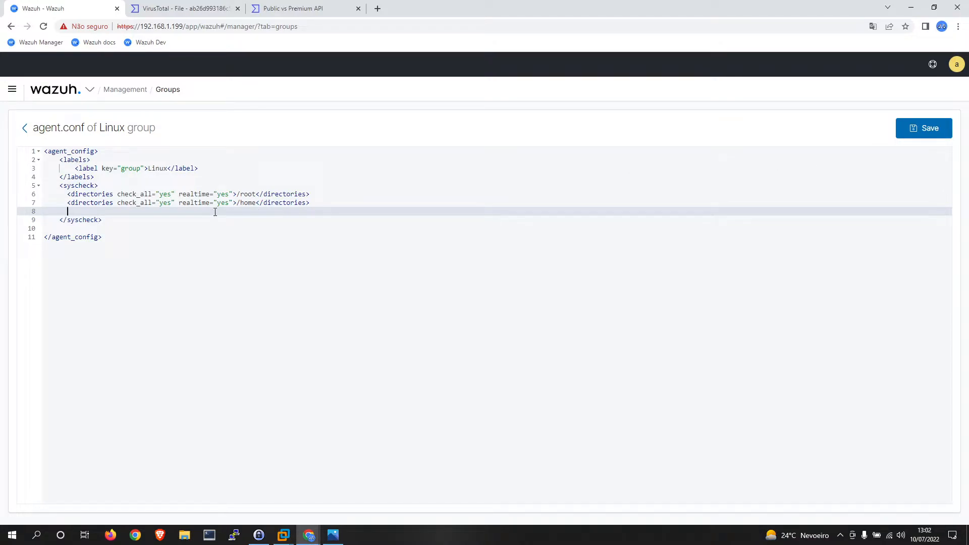
pyautogui.hotkey('ctrl', 'v')
pyautogui.click(241, 211)
pyautogui.doubleClick(242, 211)
pyautogui.write('var,/etc')
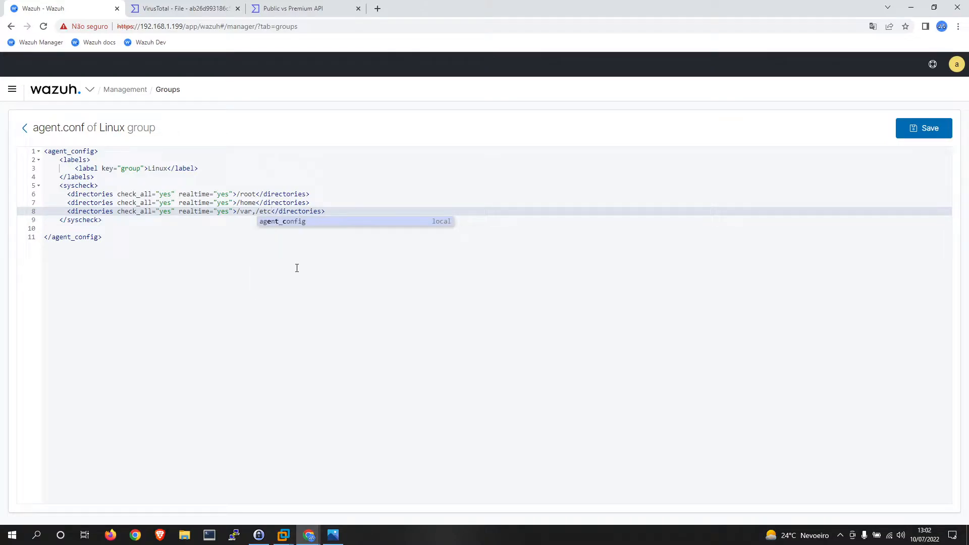
pyautogui.click(297, 268)
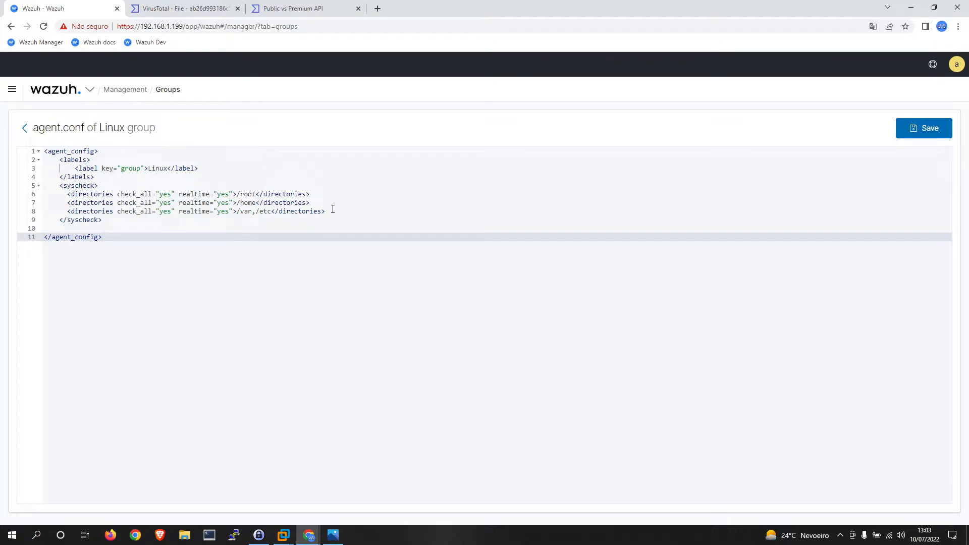
# Delete the /var,/etc directories entry and realign the closing syscheck tag.
pyautogui.moveTo(326, 212); pyautogui.dragTo(68, 213)
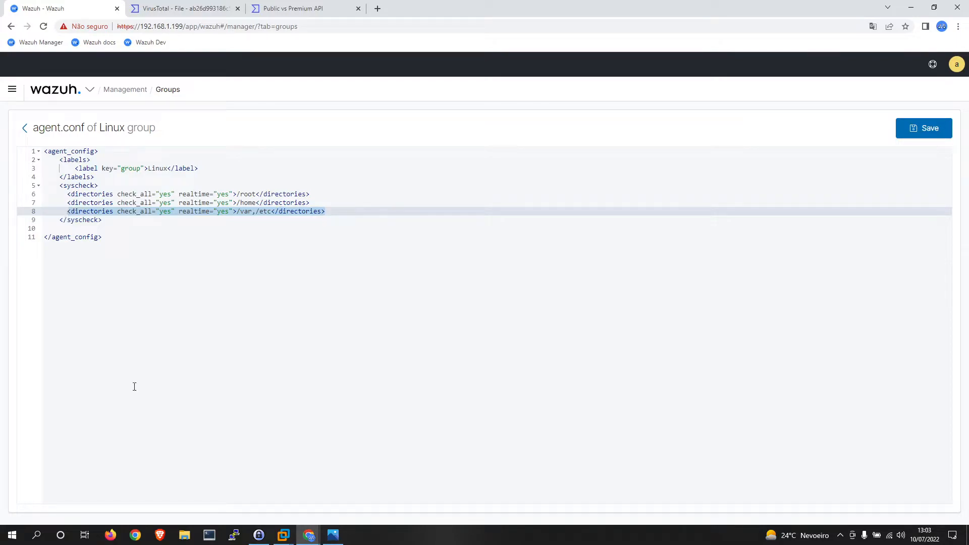
pyautogui.press('BackSpace')
pyautogui.press('Delete')
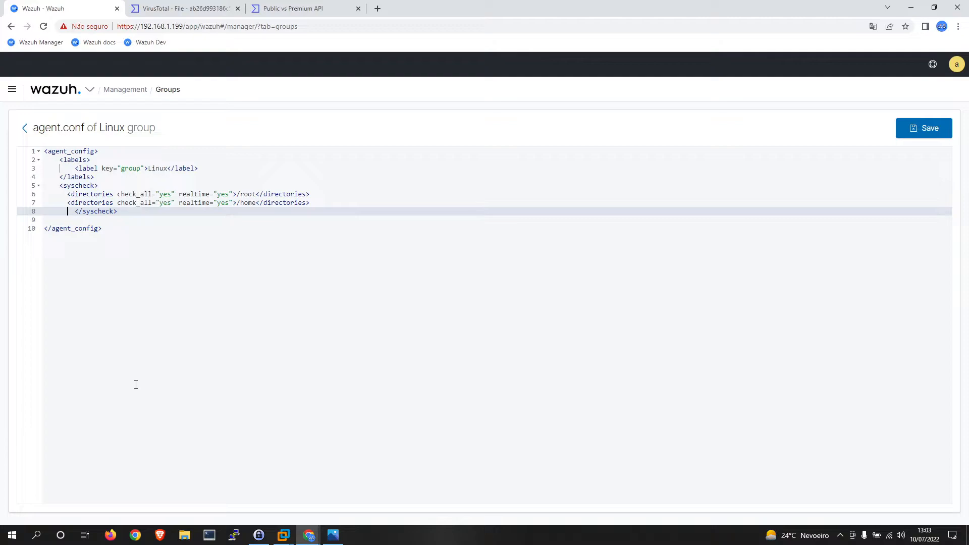
pyautogui.press('BackSpace')
pyautogui.press('BackSpace')
# Extend the /home path in the second directories entry with a user's folder name.
pyautogui.click(310, 194)
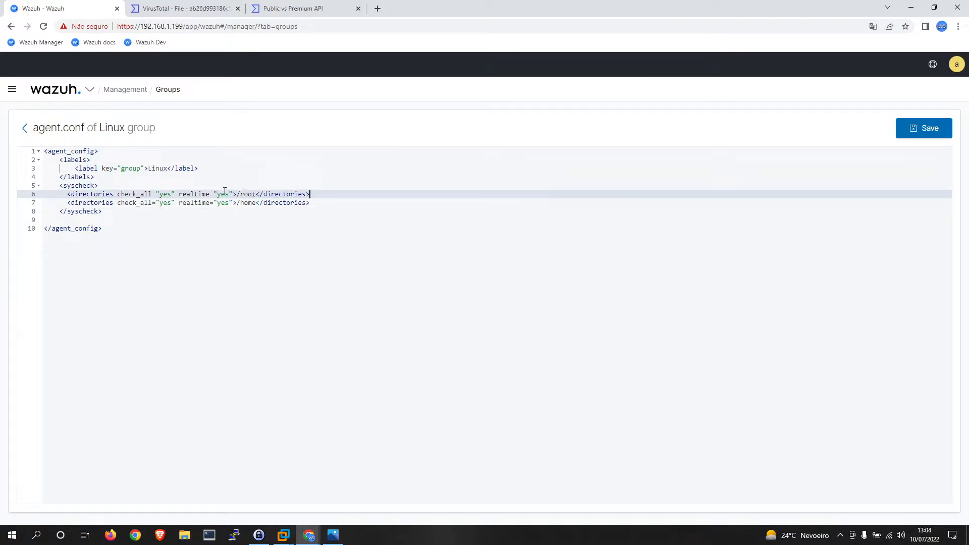
pyautogui.click(256, 203)
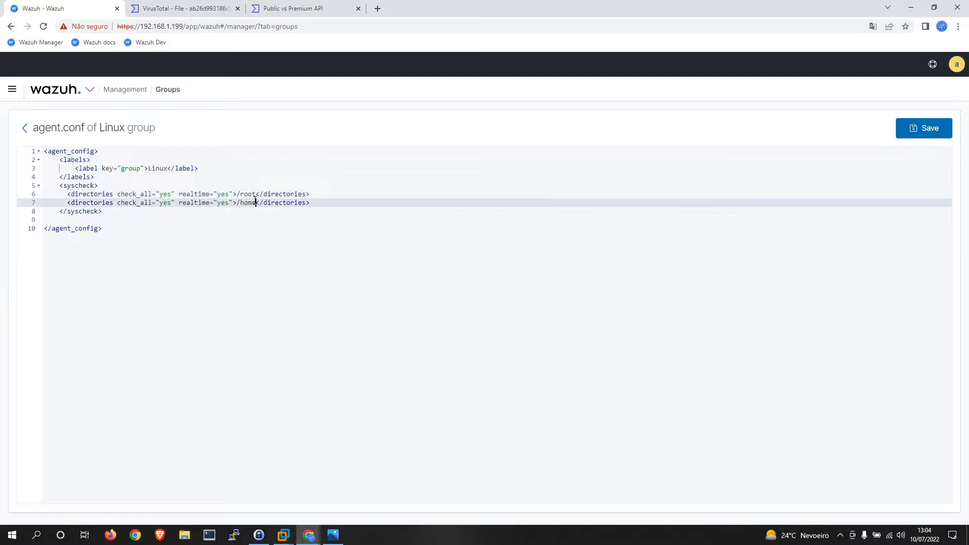
pyautogui.write('/')
pyautogui.write('*')
pyautogui.write('/')
pyautogui.write('Bruno')
pyautogui.press('Left')
pyautogui.press('Left')
pyautogui.press('Left')
pyautogui.press('BackSpace')
pyautogui.press('Right')
pyautogui.press('Right')
pyautogui.press('Right')
# Append the Downloads folder to the path and replace the user's folder with the wildcard *, giving /home/*/Downloads.
pyautogui.write('Dwonloads')
pyautogui.press('BackSpace')
pyautogui.press('Right')
pyautogui.write('w')
pyautogui.press('Left')
pyautogui.press('Left')
pyautogui.press('BackSpace')
pyautogui.press('BackSpace')
pyautogui.press('BackSpace')
pyautogui.press('BackSpace')
pyautogui.press('BackSpace')
pyautogui.write('*')
# Remove the empty line before the closing agent_config tag and save the Linux group's agent.conf.
pyautogui.click(253, 194)
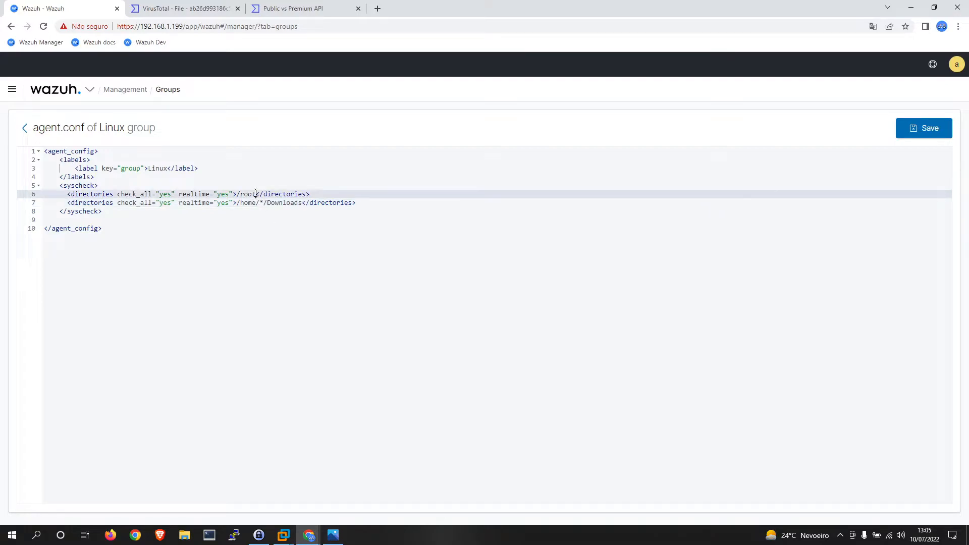
pyautogui.click(267, 202)
pyautogui.moveTo(302, 202); pyautogui.dragTo(244, 202)
pyautogui.click(373, 204)
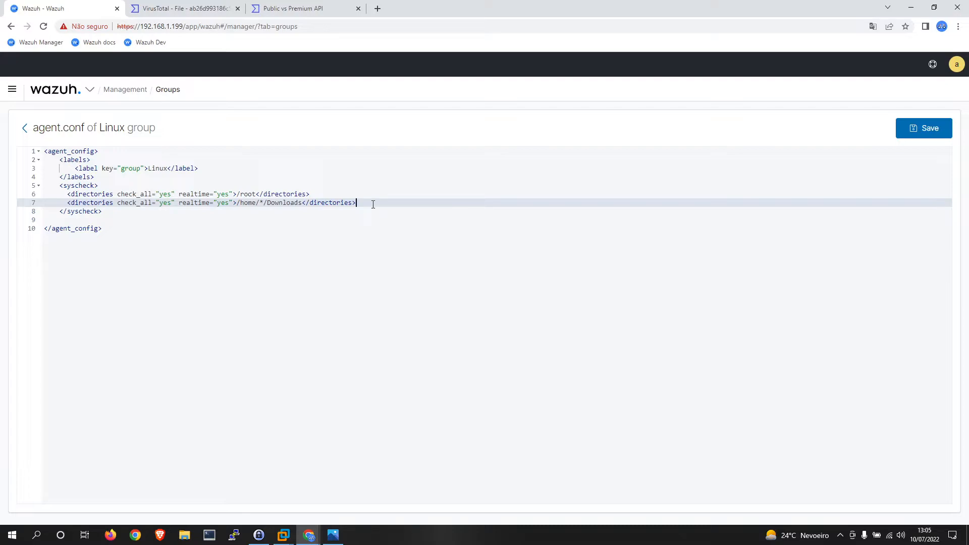
pyautogui.click(48, 218)
pyautogui.press('Delete')
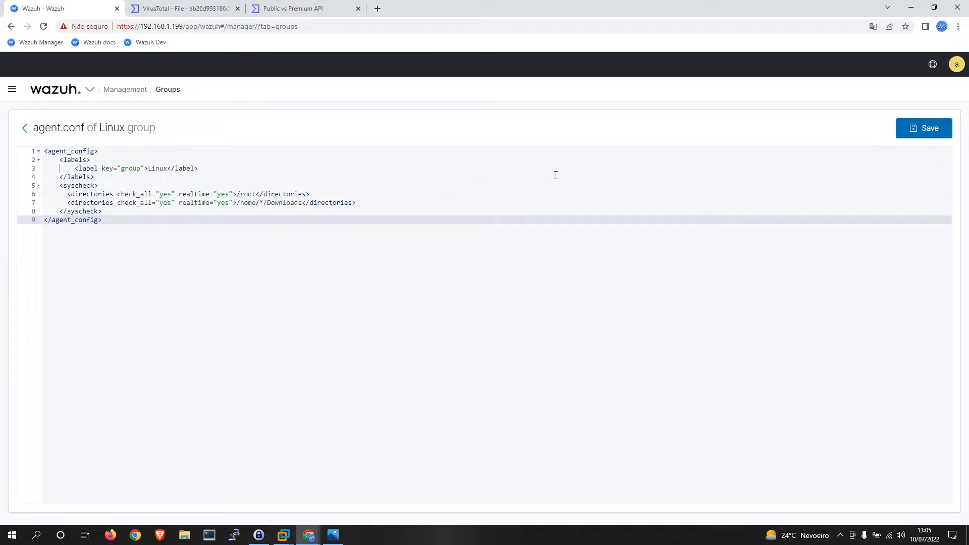
pyautogui.click(899, 135)
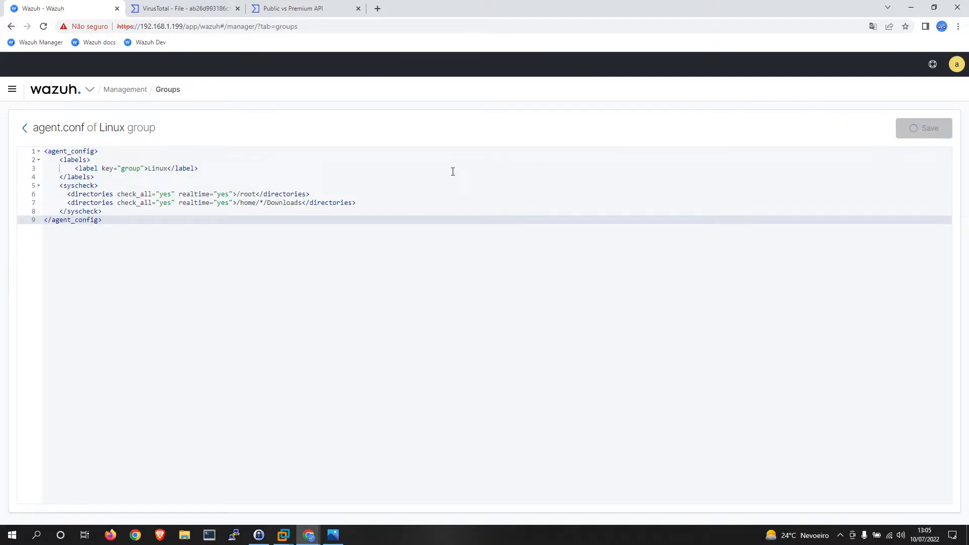
# Open the Windows group's agent.conf for editing at the end of its labels block.
pyautogui.click(23, 133)
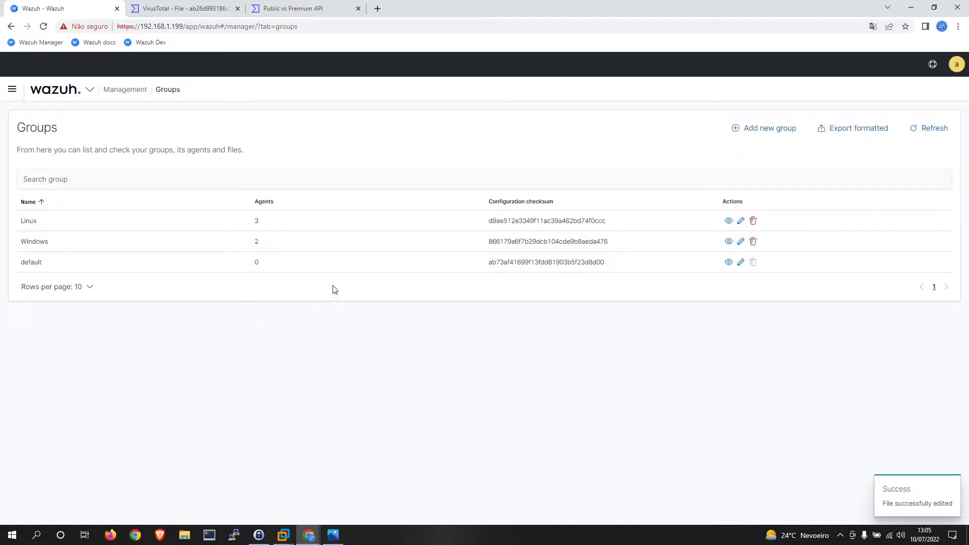
pyautogui.click(740, 242)
pyautogui.click(205, 171)
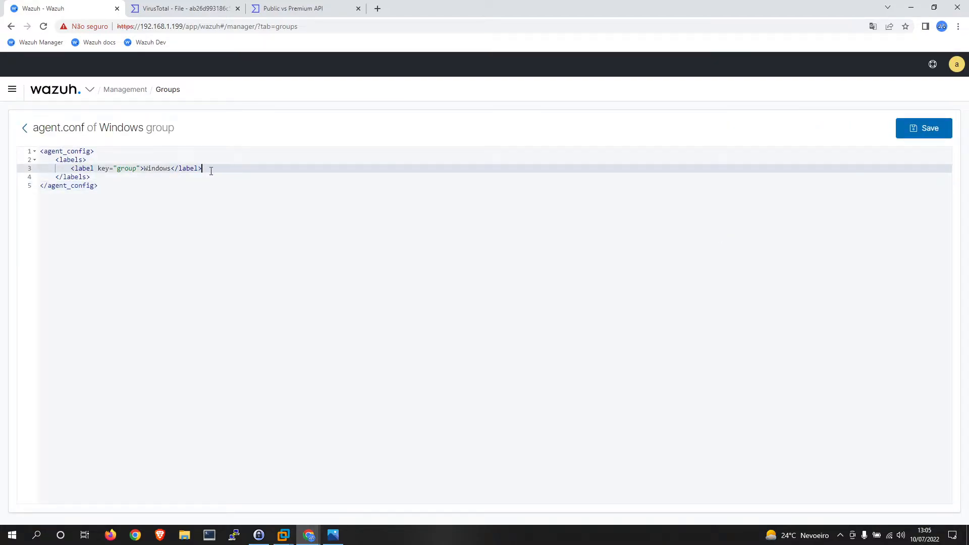
pyautogui.click(105, 179)
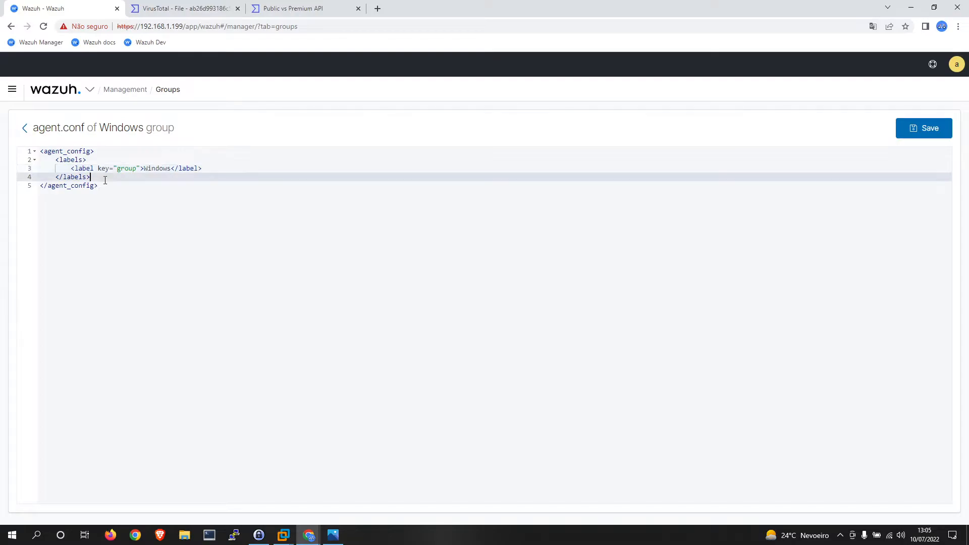
# Add a syscheck block below the labels, monitoring /media/user/software, C:\User\*\Downloads and %PROGRAMDATA%\Microsoft\Windows\Start Menu\Programs\Startup with check_all and realtime set to yes.
pyautogui.press('Return')
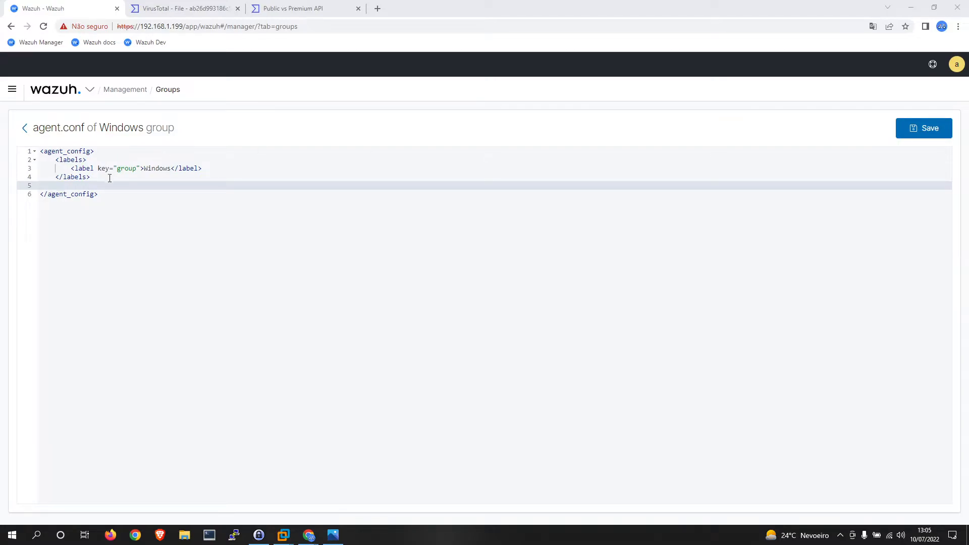
pyautogui.click(38, 185)
pyautogui.write('<syscheck>   <directories check_all="yes" realtime="yes">/media/user/software</directories>   <directories check_all="yes" realtime="yes">C:\\User\\*\\Downloads</directories>   <directories check_all="yes" realtime="yes">%PROGRAMDATA%\\Microsoft\\Windows\\Start Menu\\Programs\\Startup</directories> </syscheck>')
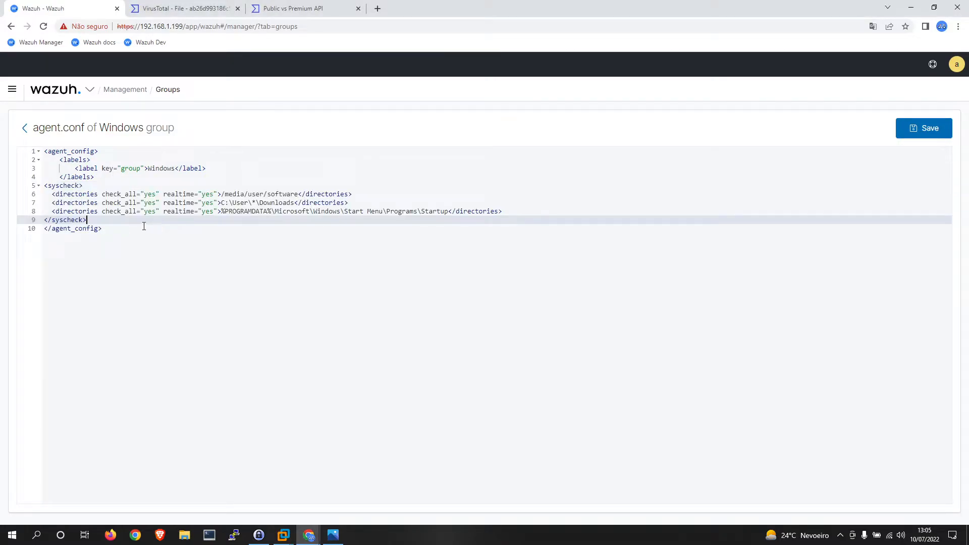
# Indent the syscheck tags to match the labels block and indent the three directories entries inside them.
pyautogui.click(45, 185)
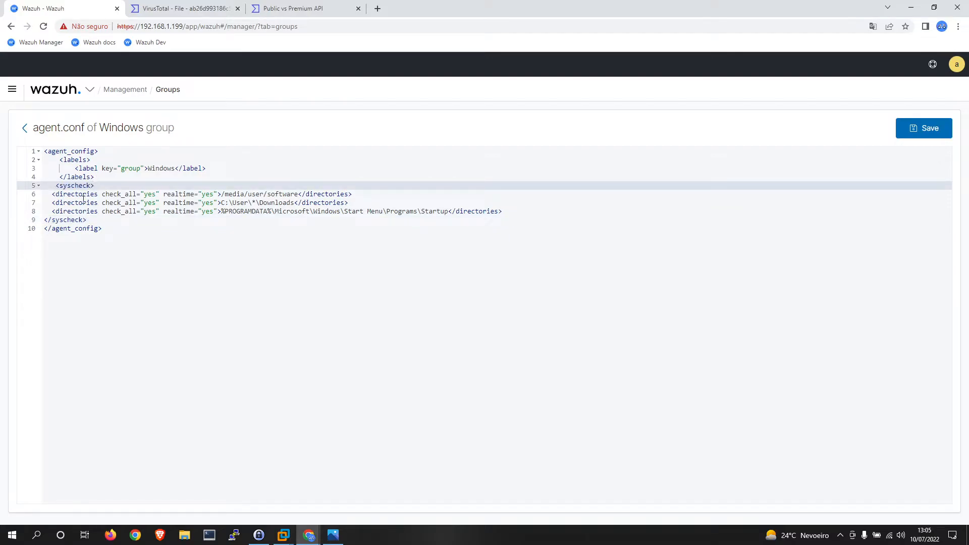
pyautogui.click(53, 195)
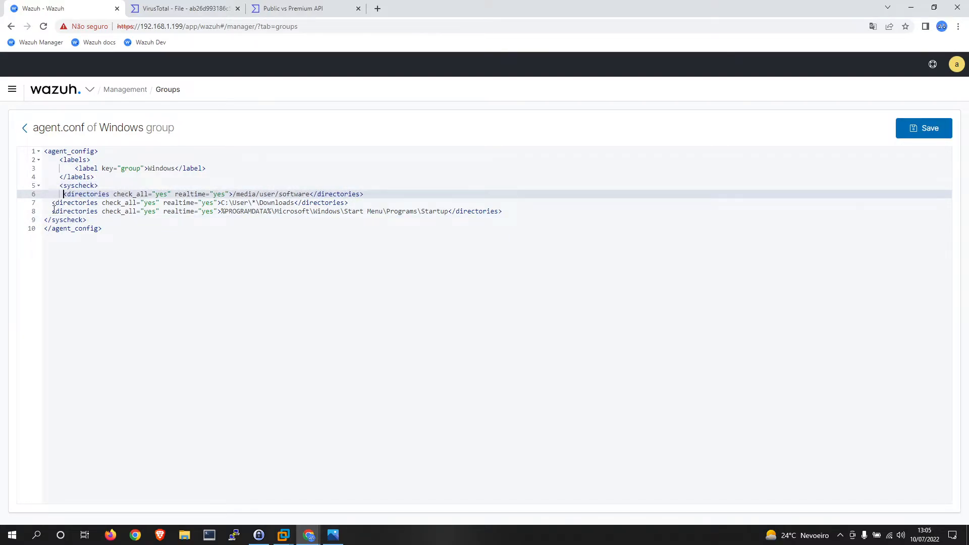
pyautogui.click(52, 203)
pyautogui.click(53, 212)
pyautogui.click(45, 219)
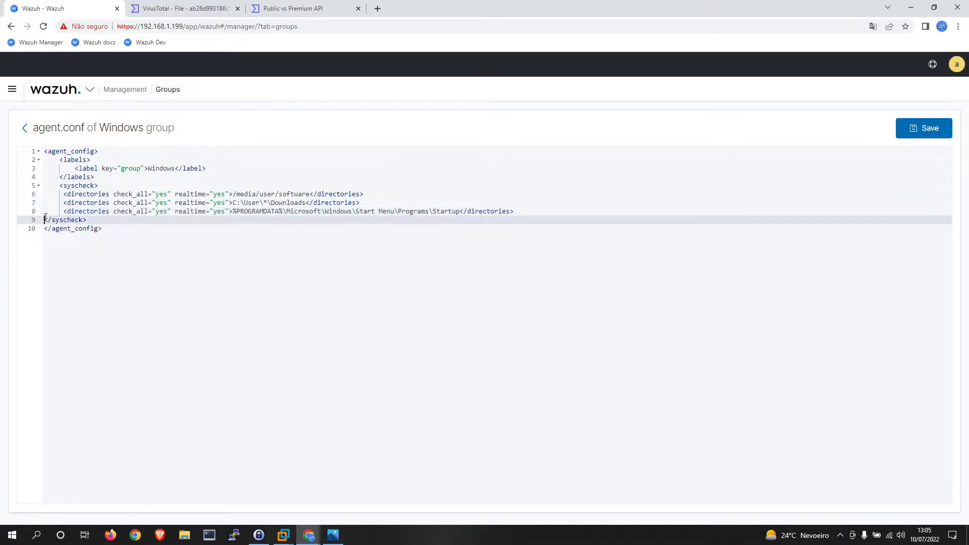
pyautogui.click(141, 203)
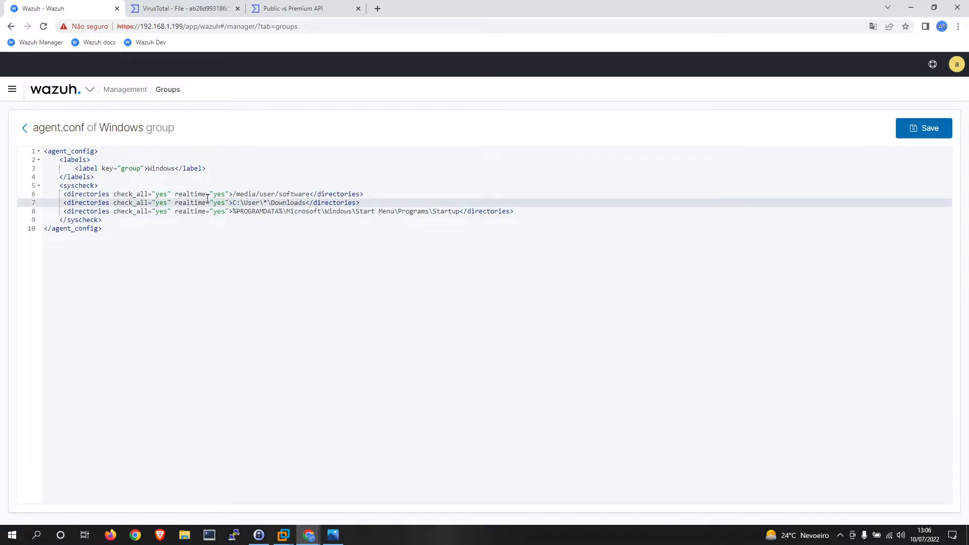
# Review the monitored paths in the three directories entries, including the Downloads wildcard and the %PROGRAMDATA% Startup folder.
pyautogui.moveTo(310, 194); pyautogui.dragTo(229, 194)
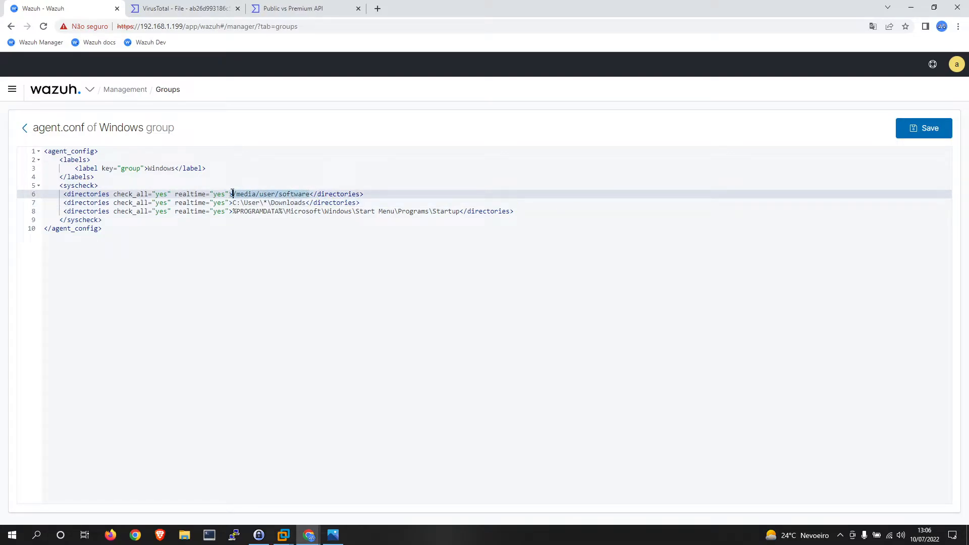
pyautogui.click(245, 211)
pyautogui.moveTo(306, 202); pyautogui.dragTo(233, 203)
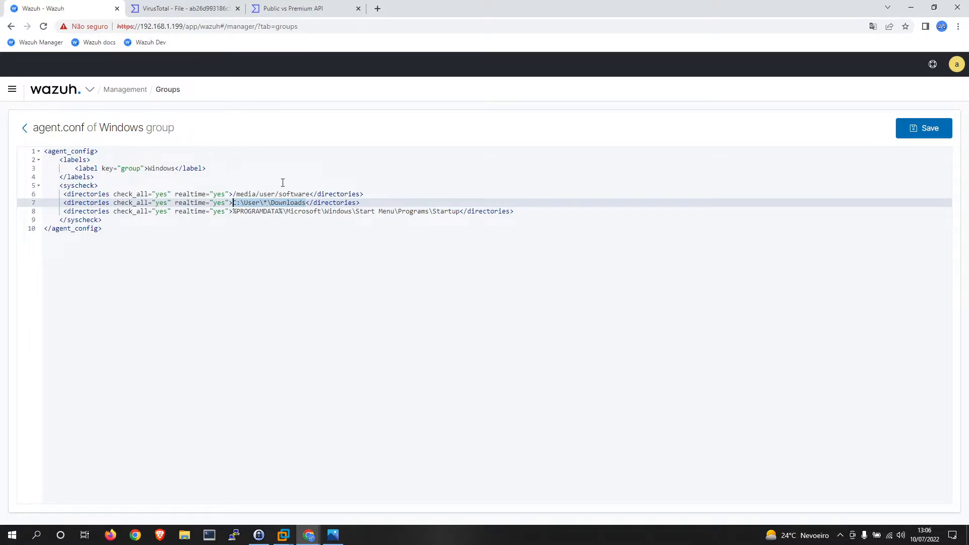
pyautogui.click(283, 212)
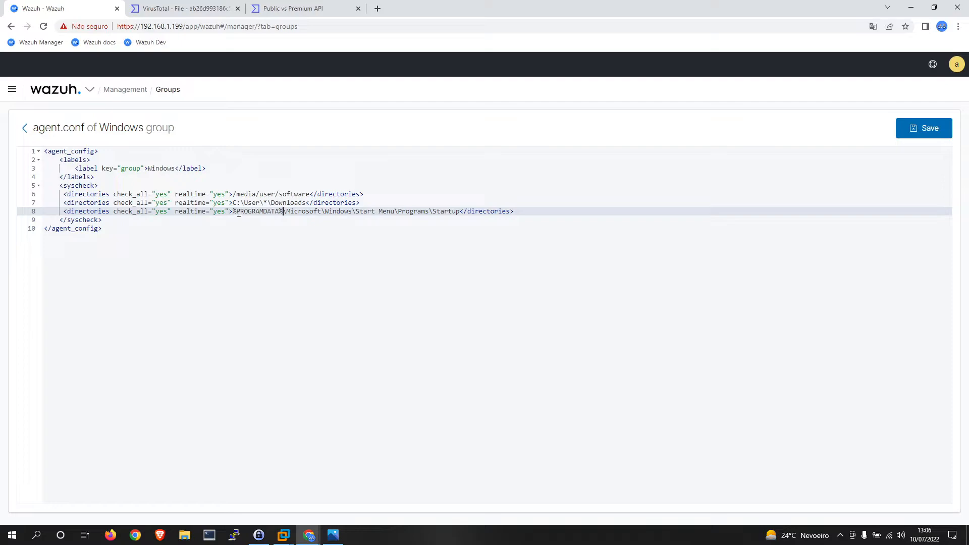
pyautogui.moveTo(235, 211); pyautogui.dragTo(284, 212)
pyautogui.click(298, 212)
pyautogui.doubleClick(417, 211)
pyautogui.click(448, 211)
pyautogui.doubleClick(447, 210)
pyautogui.click(513, 212)
# Save the Windows group's agent.conf and return to the Management overview.
pyautogui.click(923, 132)
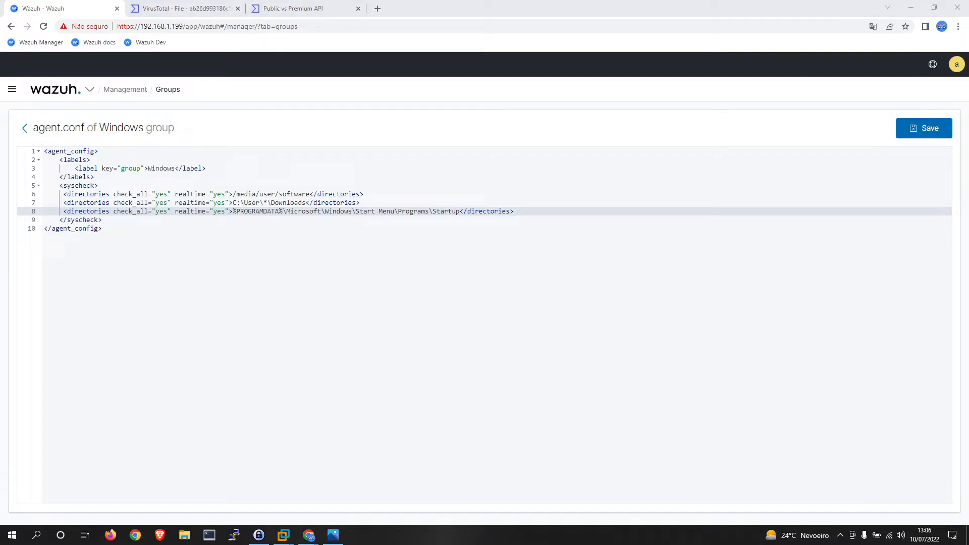
pyautogui.click(24, 127)
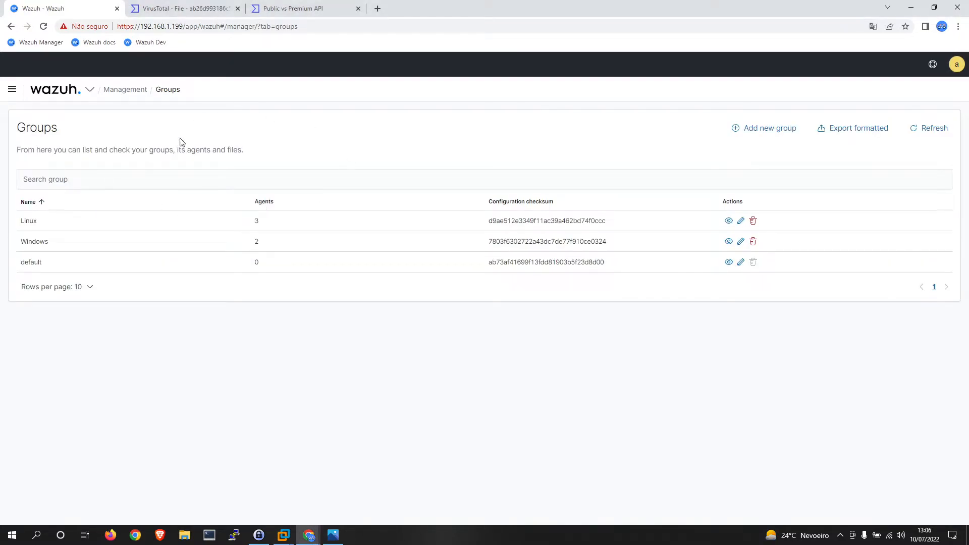
pyautogui.click(125, 89)
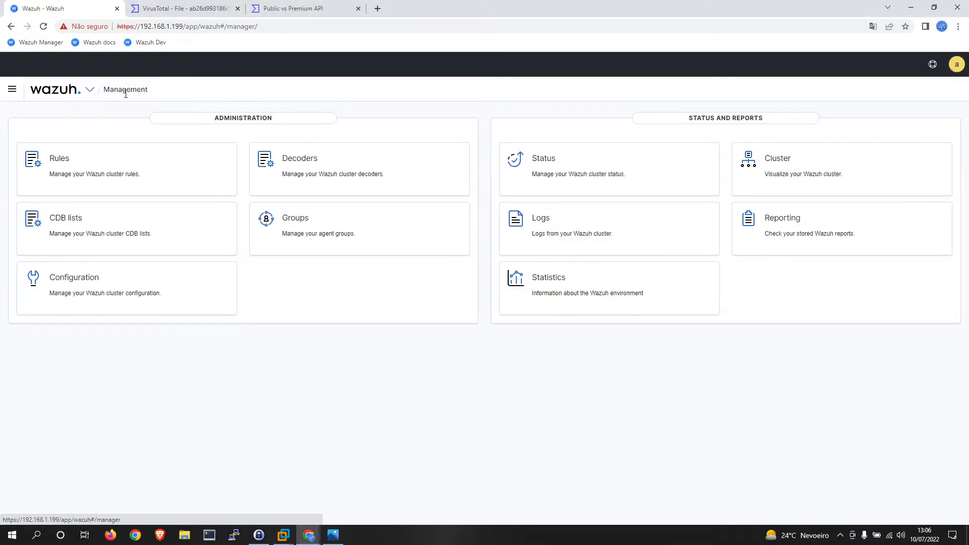
# Check the VirusTotal module's switch under Threat Detection and Response in the Wazuh module settings.
pyautogui.click(91, 93)
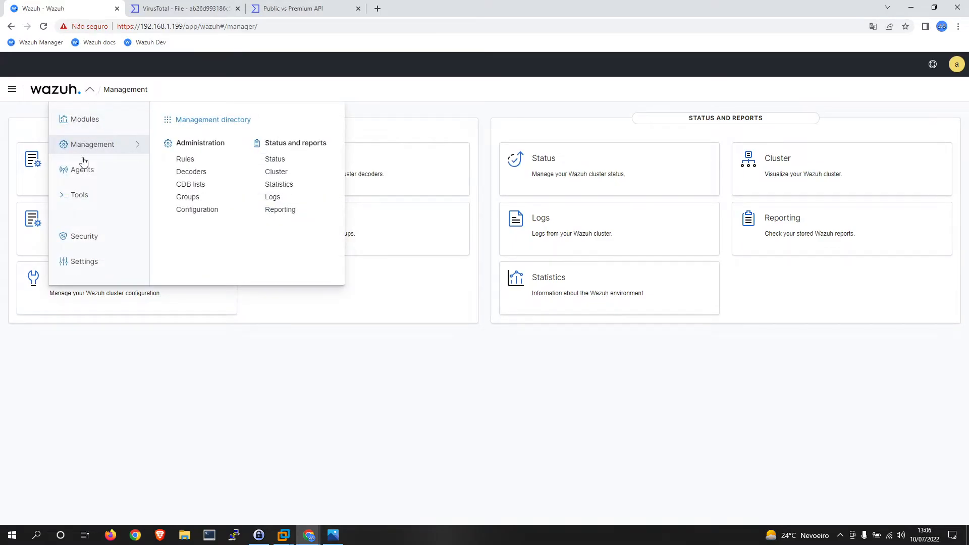
pyautogui.click(93, 236)
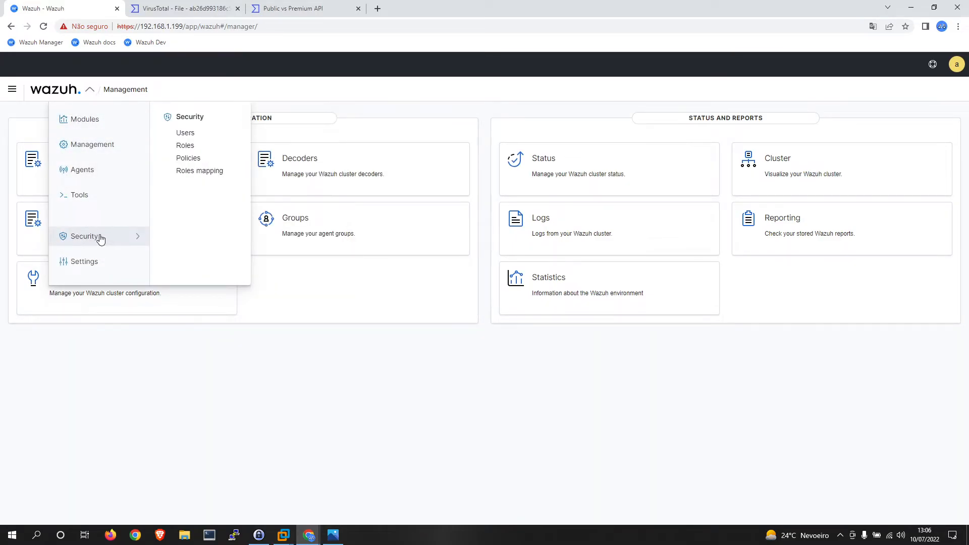
pyautogui.click(85, 266)
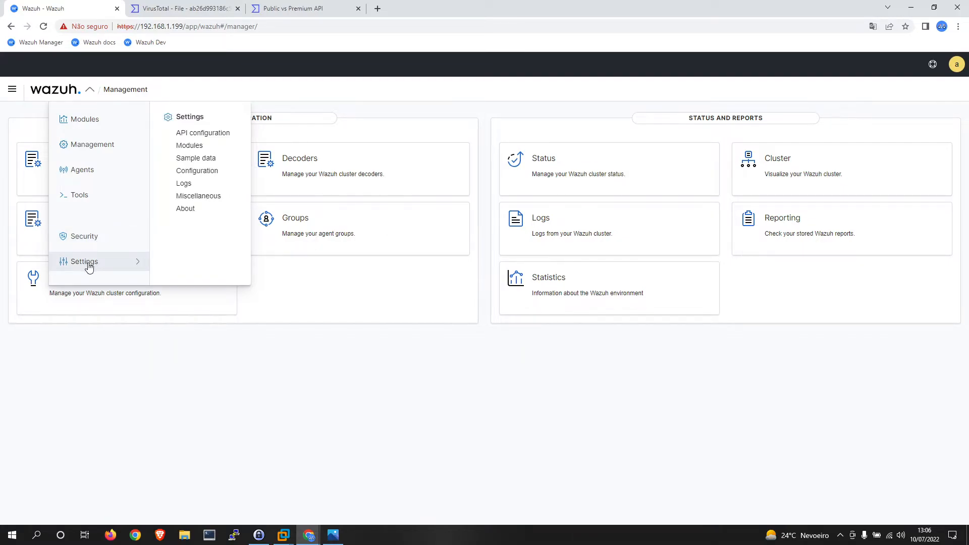
pyautogui.click(204, 133)
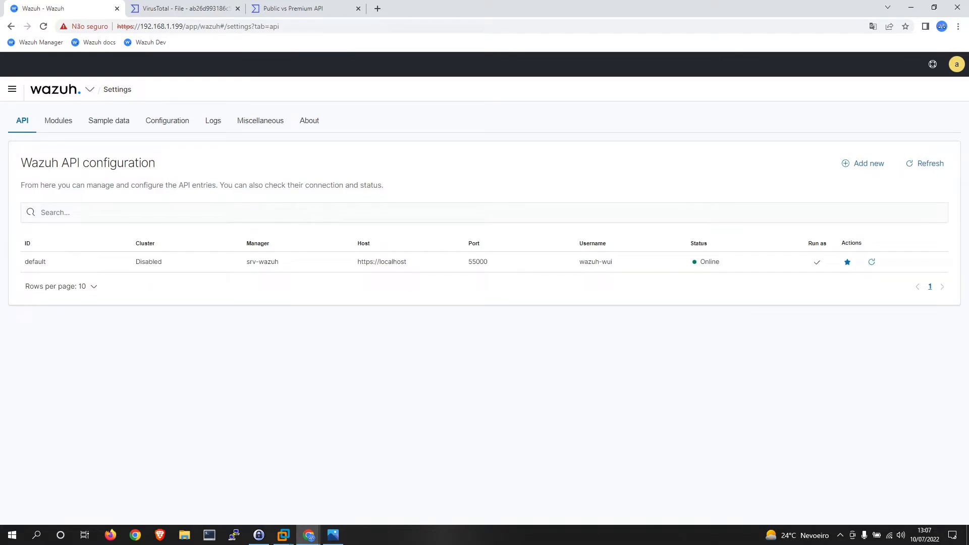
pyautogui.click(51, 124)
pyautogui.scroll(-1, 157, 233)
pyautogui.scroll(-5, 157, 234)
pyautogui.scroll(-1, 130, 232)
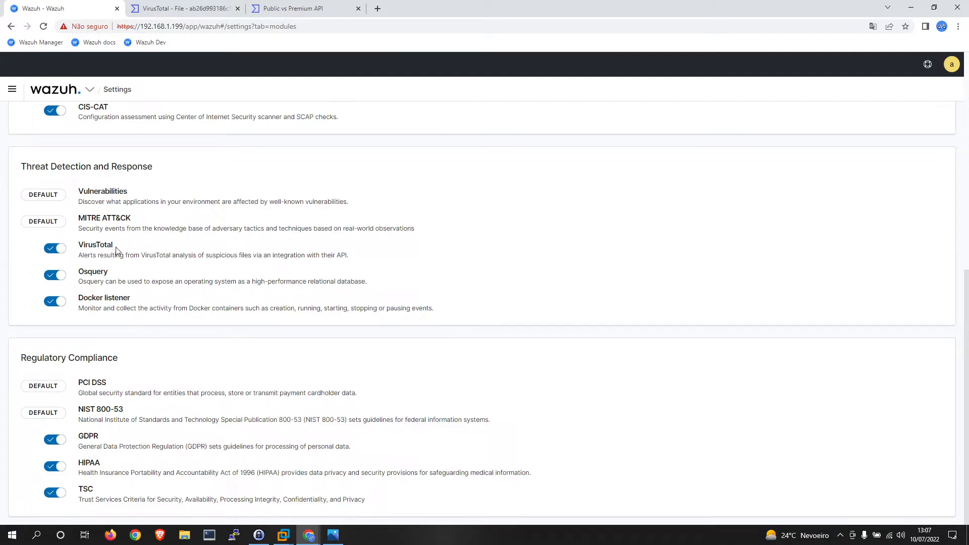
# Look through the modules directory and open the VirusTotal module's dashboard.
pyautogui.click(90, 91)
pyautogui.moveTo(93, 119)
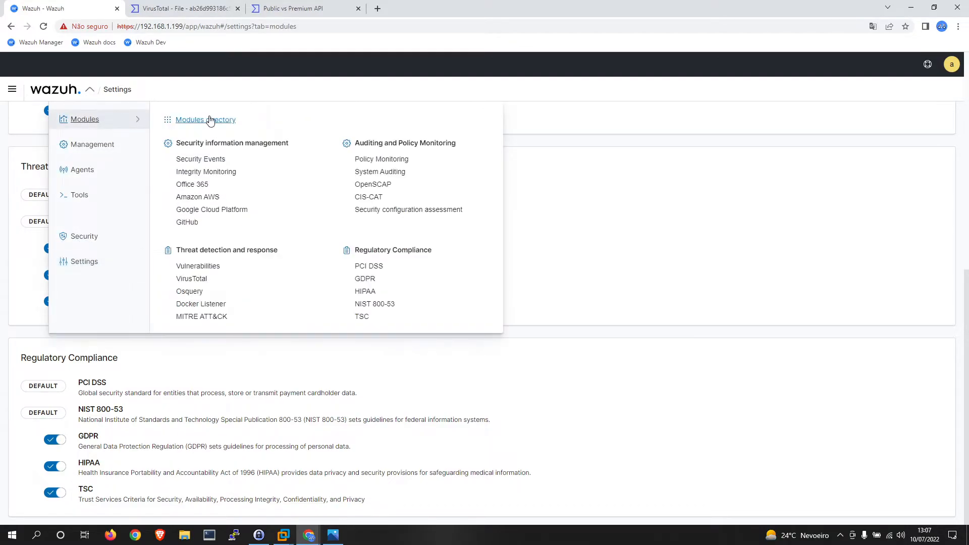
pyautogui.click(203, 120)
pyautogui.scroll(-3, 244, 281)
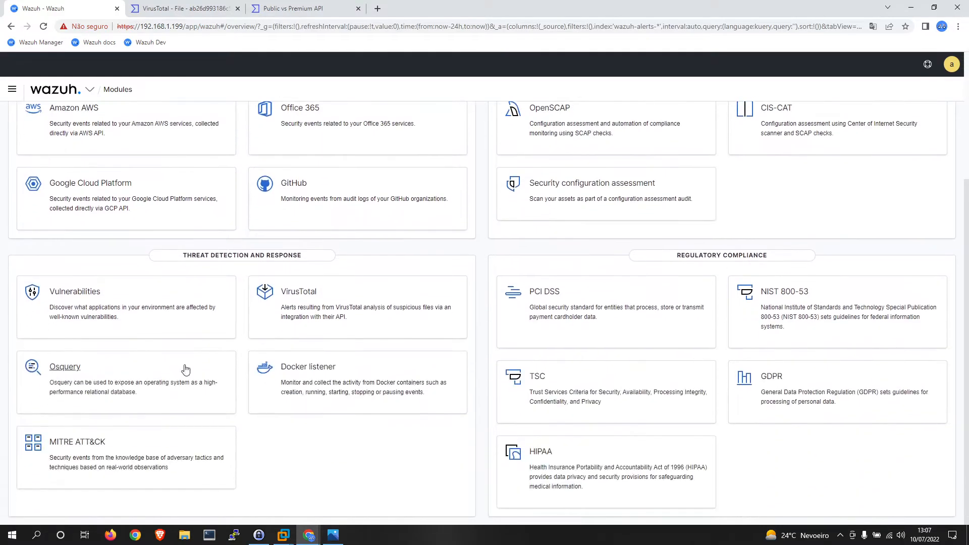
pyautogui.scroll(3, 234, 190)
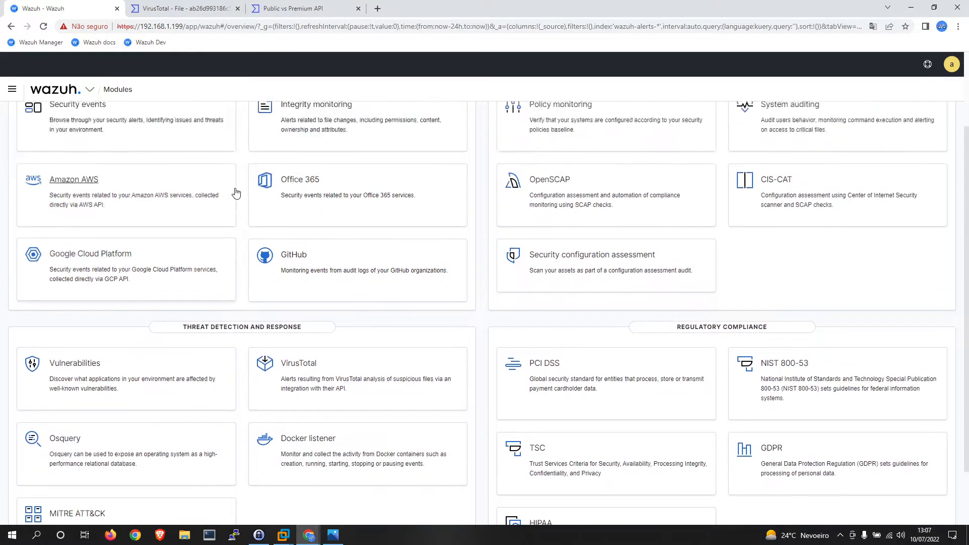
pyautogui.click(91, 91)
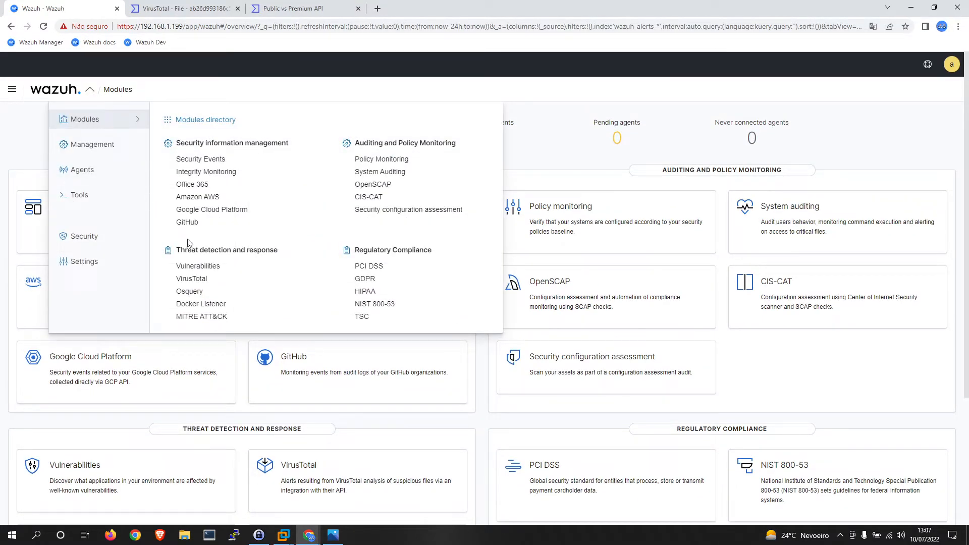
pyautogui.click(192, 279)
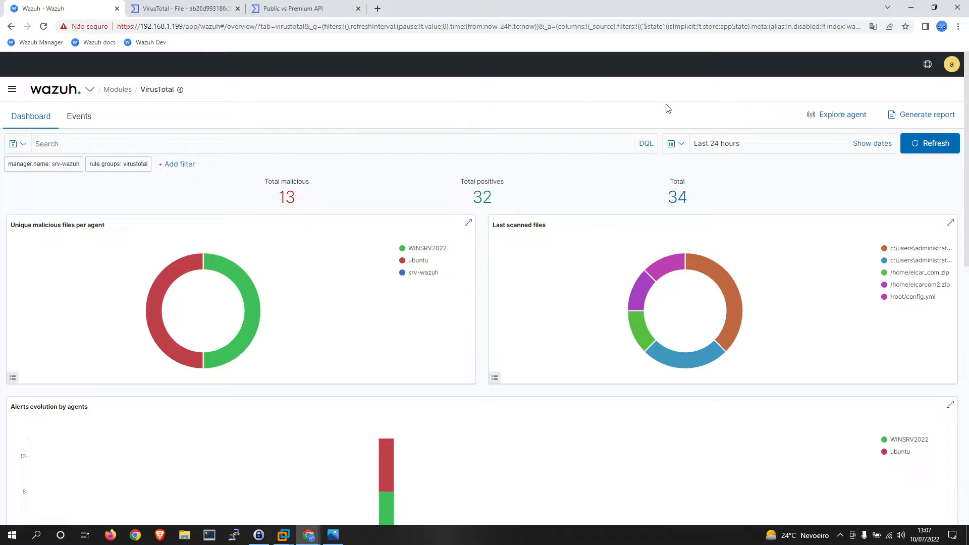
# View the VirusTotal dashboard for the last 15 minutes and set its time range back to the last 24 hours.
pyautogui.click(679, 143)
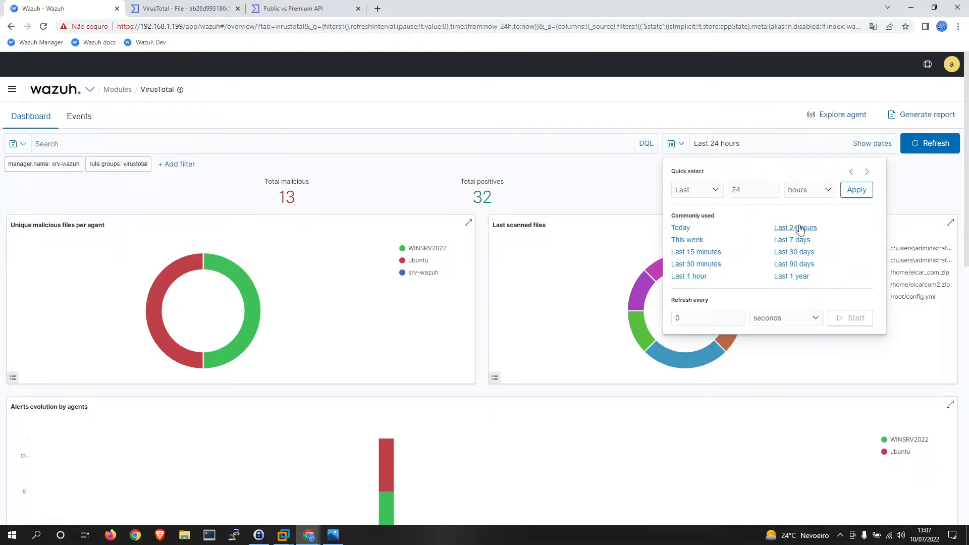
pyautogui.click(704, 256)
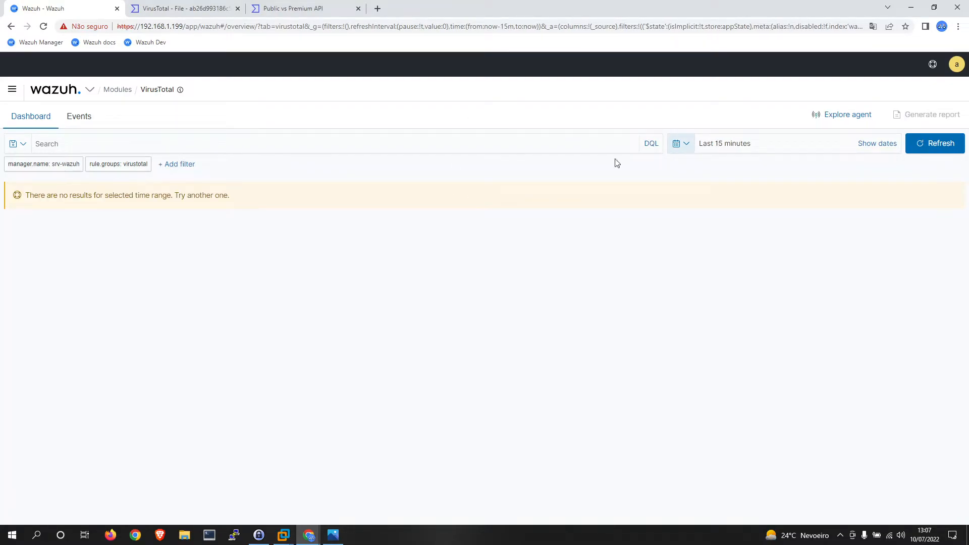
pyautogui.click(686, 147)
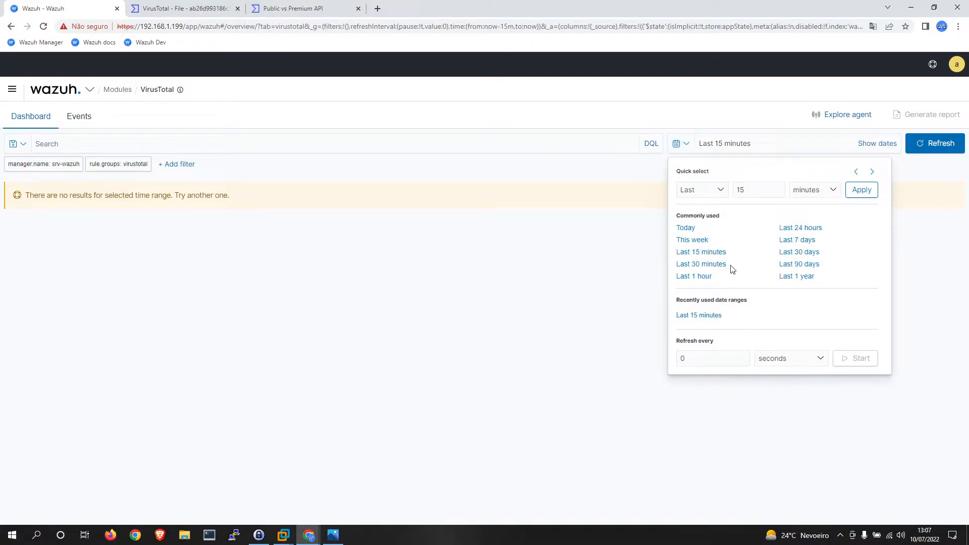
pyautogui.click(801, 228)
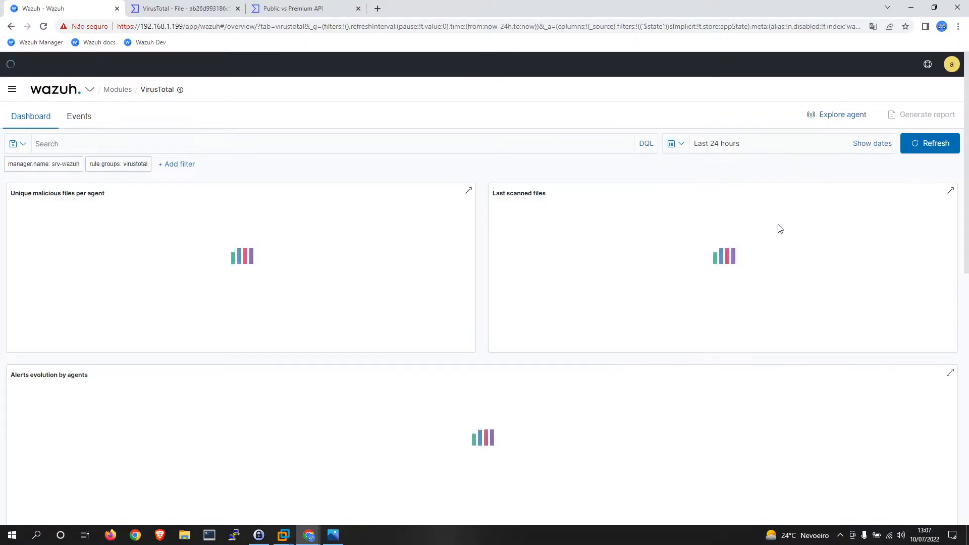
# Open the VirusTotal events and review the scanned files, permalinks and detection values for each agent.
pyautogui.click(77, 117)
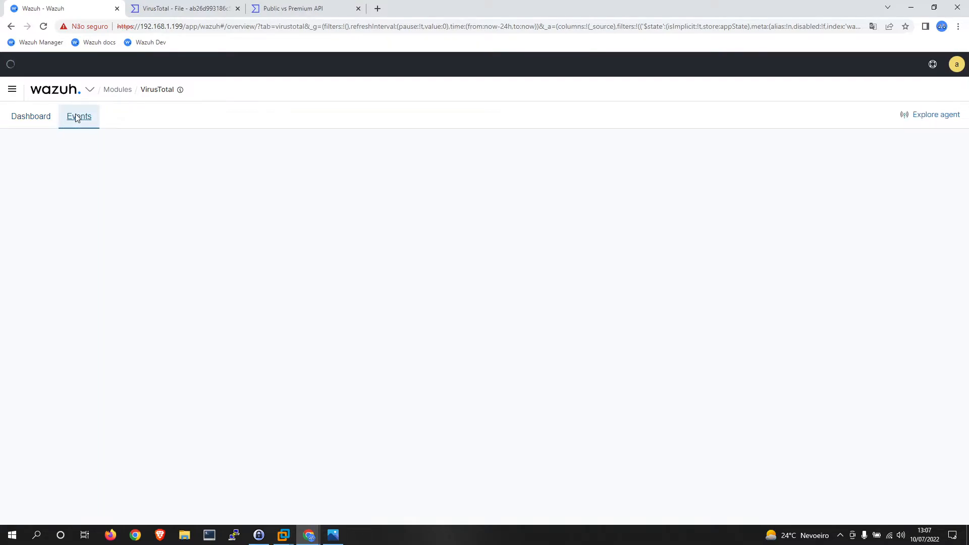
pyautogui.scroll(-1, 433, 217)
pyautogui.scroll(-8, 558, 289)
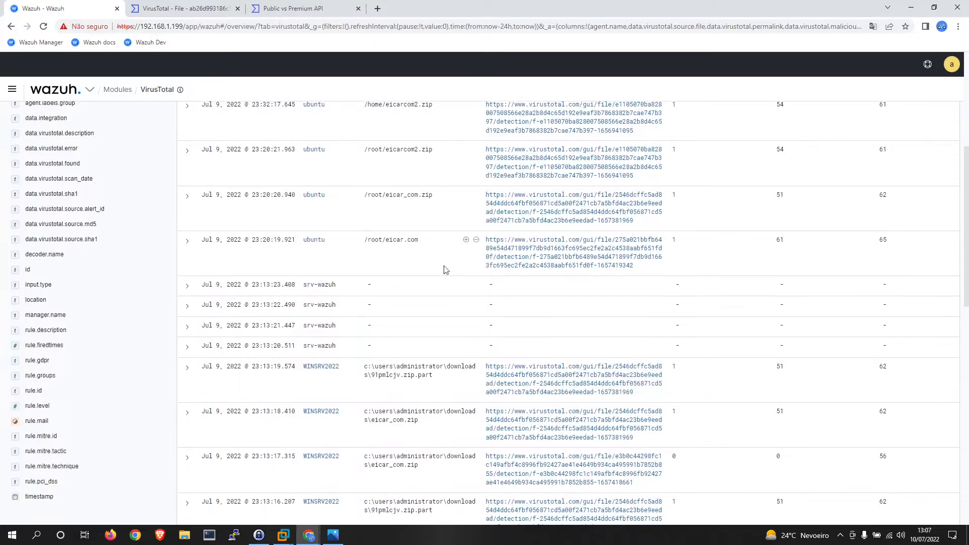
pyautogui.scroll(3, 511, 291)
pyautogui.scroll(6, 511, 292)
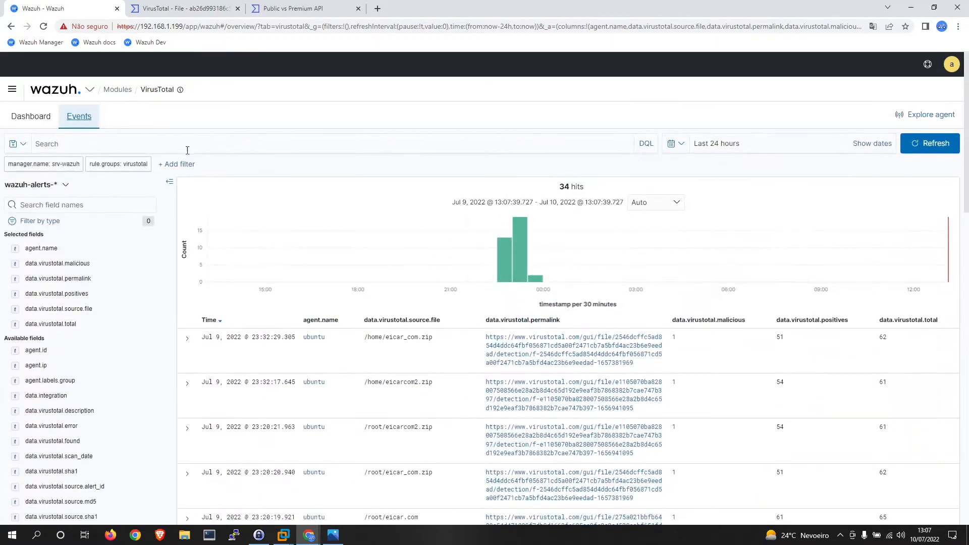
# Reopen the VirusTotal dashboard from the modules directory and set its time range to the last 15 minutes.
pyautogui.click(118, 89)
pyautogui.click(285, 457)
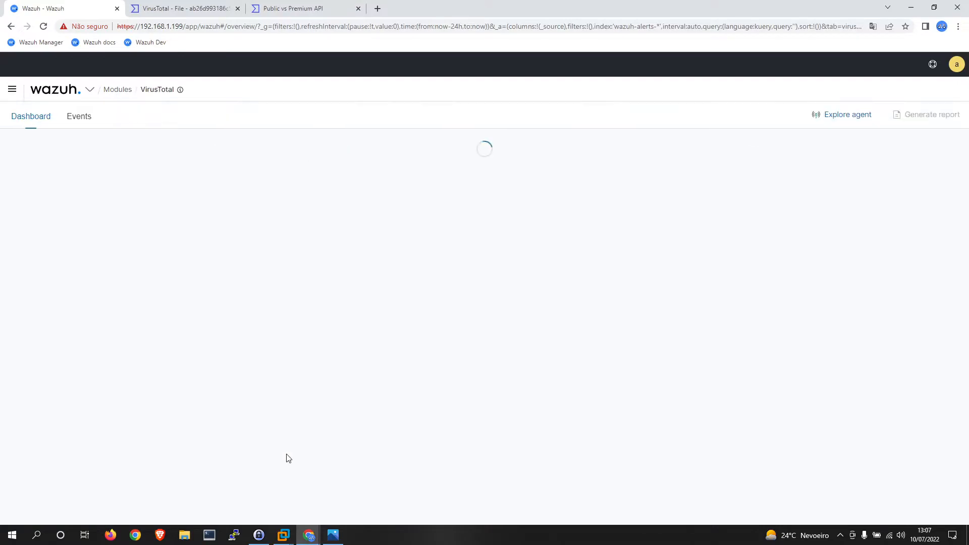
pyautogui.click(688, 144)
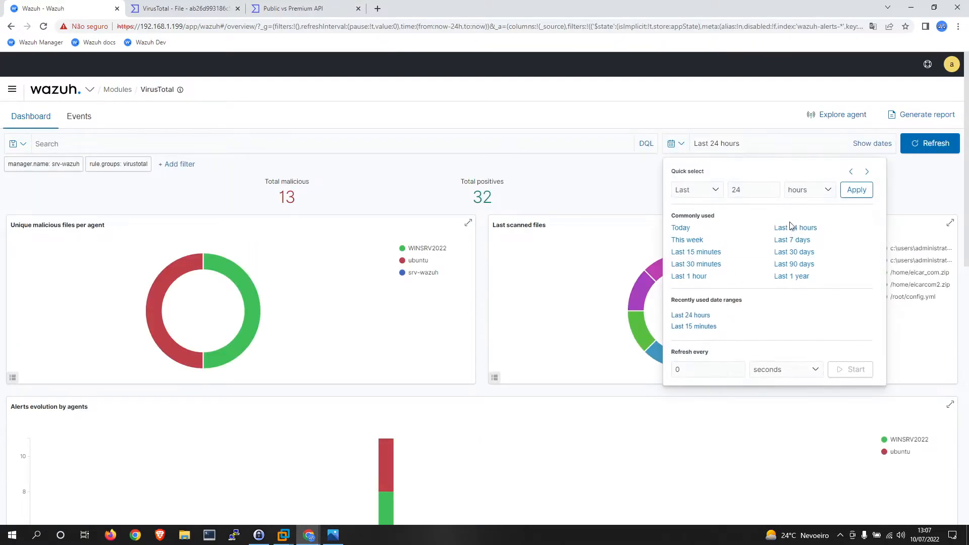
pyautogui.click(697, 252)
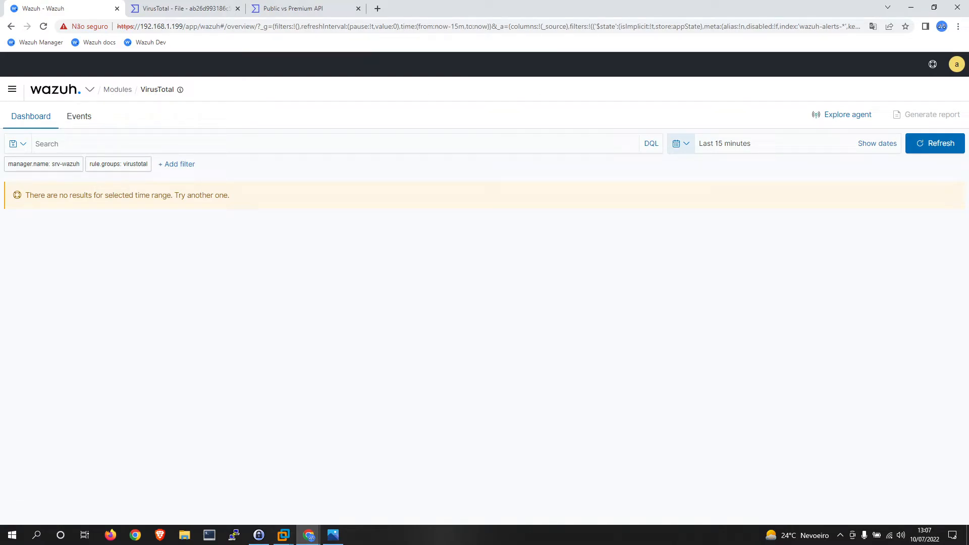
# Switch to the browser window with the 192.168.1.190 Wazuh server, open its VirusTotal dashboard and set the time range to the last 15 minutes.
pyautogui.moveTo(309, 536)
pyautogui.click(387, 493)
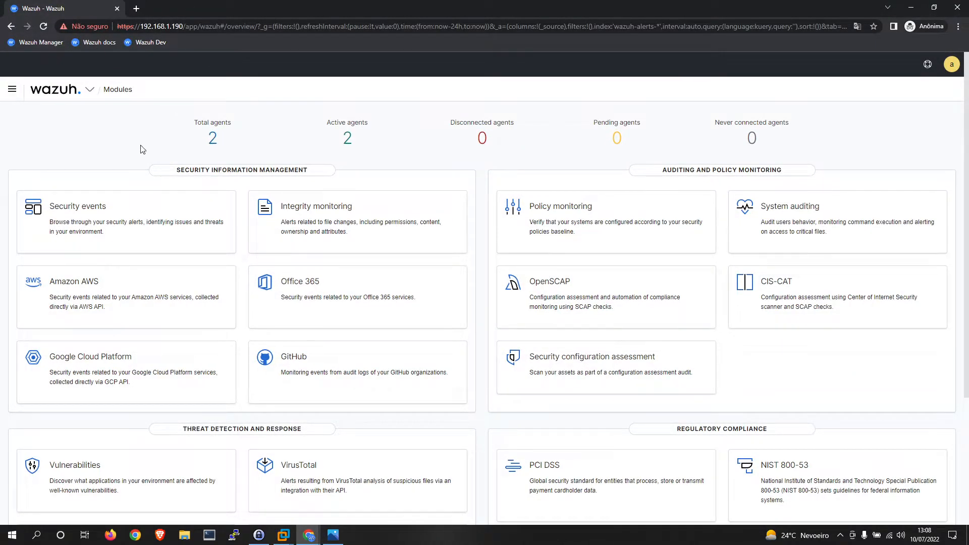
pyautogui.click(300, 465)
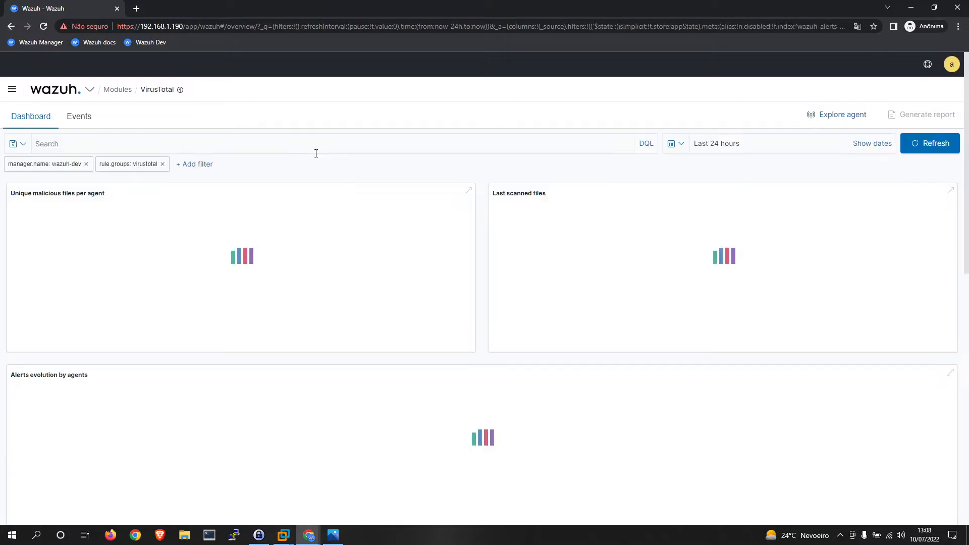
pyautogui.click(679, 144)
pyautogui.click(696, 252)
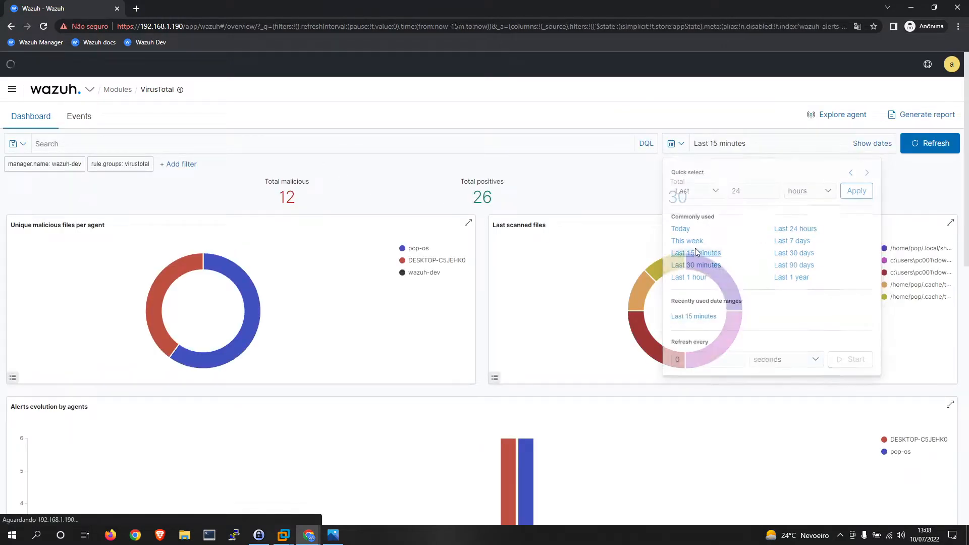
# Set the VirusTotal dashboard's time range to the last 5 minutes.
pyautogui.click(680, 144)
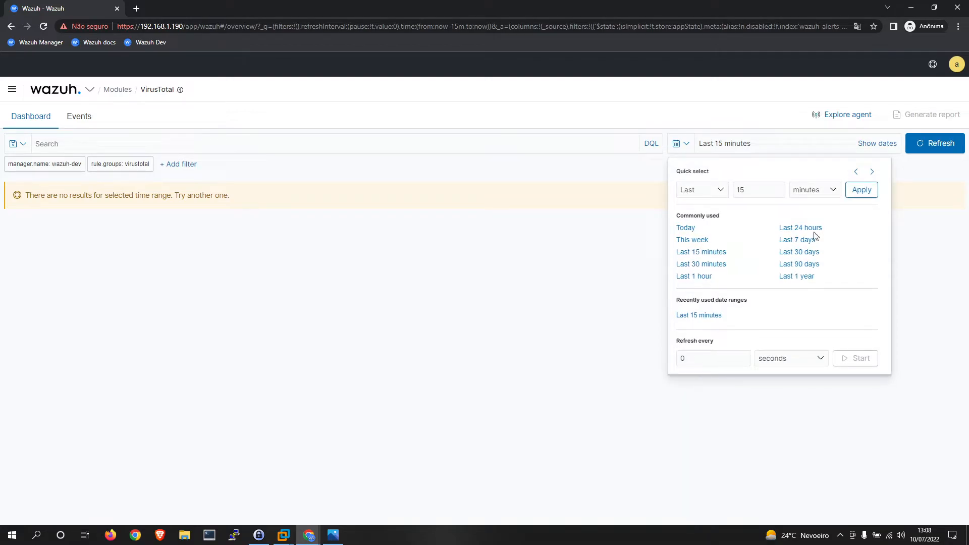
pyautogui.click(750, 190)
pyautogui.doubleClick(737, 190)
pyautogui.write('5')
pyautogui.click(861, 190)
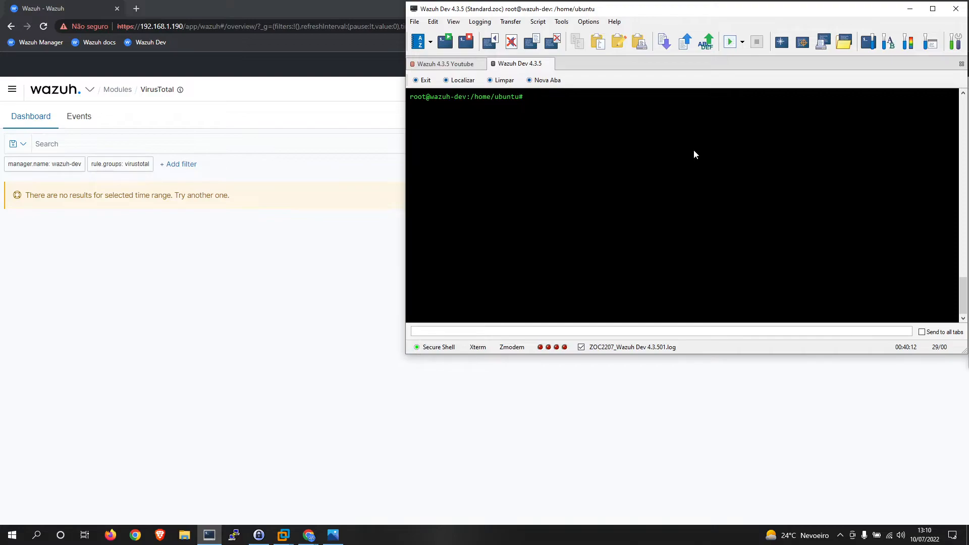
# In the Wazuh Dev terminal, change to /var/ossec/integrations/ and list its files.
pyautogui.write('cd /var/oss')
pyautogui.press('Tab')
pyautogui.write('int')
pyautogui.press('Tab')
pyautogui.press('Return')
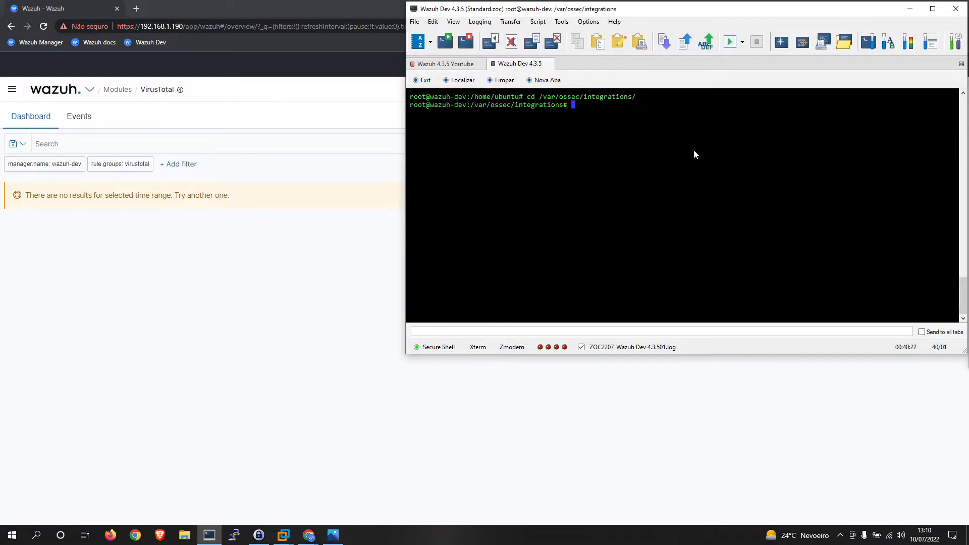
pyautogui.write('ls')
pyautogui.press('Return')
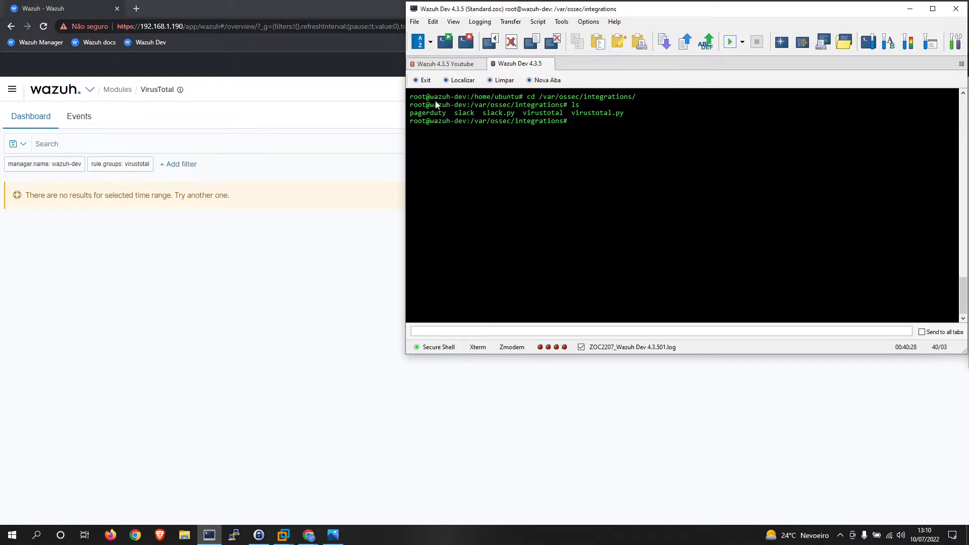
# Review the pagerduty, slack, slack.py, virustotal and virustotal.py entries in the integrations listing.
pyautogui.doubleClick(430, 113)
pyautogui.click(464, 115)
pyautogui.doubleClick(464, 114)
pyautogui.doubleClick(495, 113)
pyautogui.click(548, 120)
pyautogui.moveTo(623, 114); pyautogui.dragTo(575, 115)
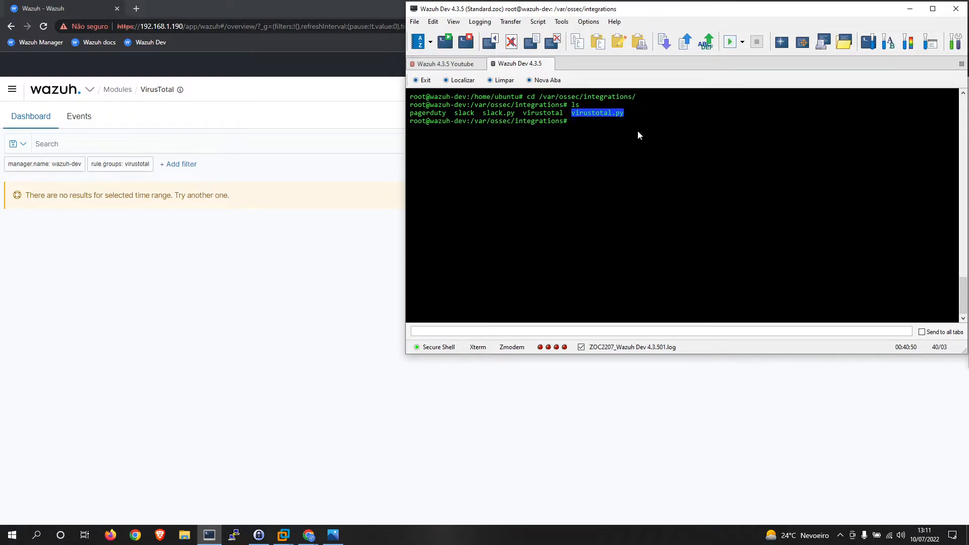
pyautogui.click(593, 144)
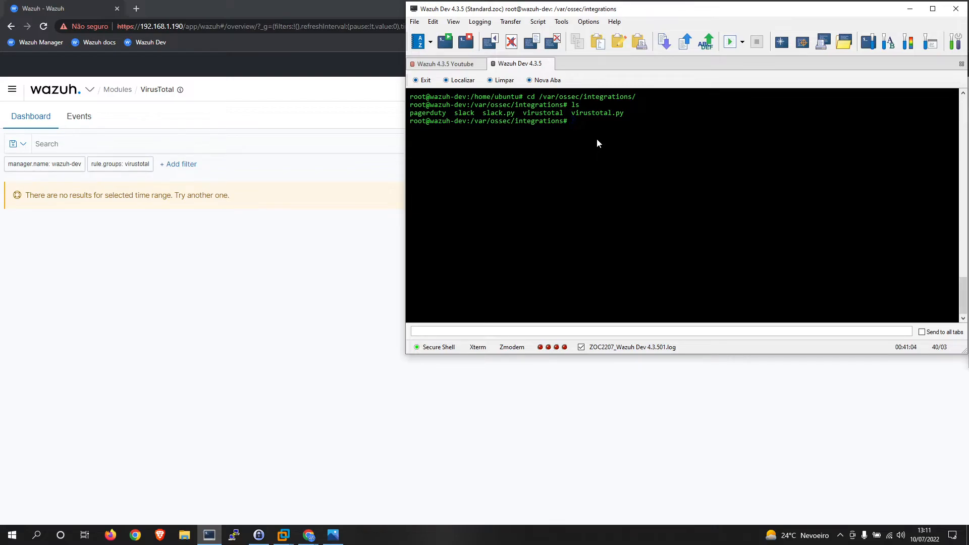
# Return to the home directory, clear the terminal, change to /var/ossec/logs/ and list its contents.
pyautogui.press('Return')
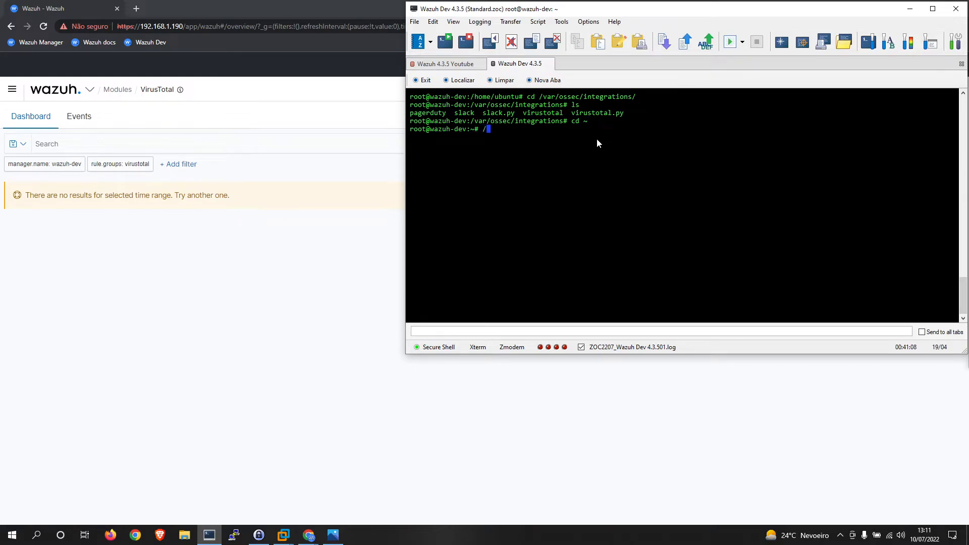
pyautogui.hotkey('ctrl', 'l')
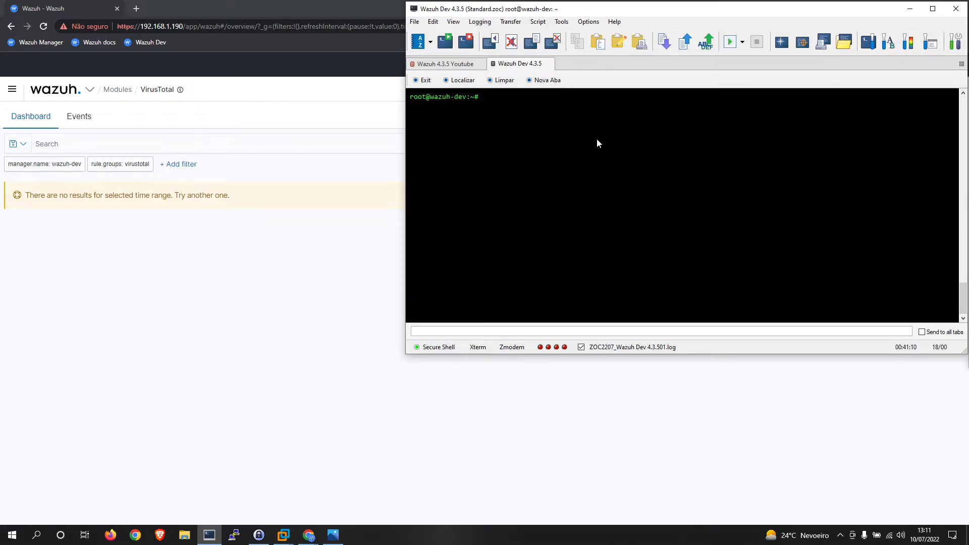
pyautogui.write('cd /var/oss')
pyautogui.press('Tab')
pyautogui.write('lo')
pyautogui.press('Tab')
pyautogui.press('Return')
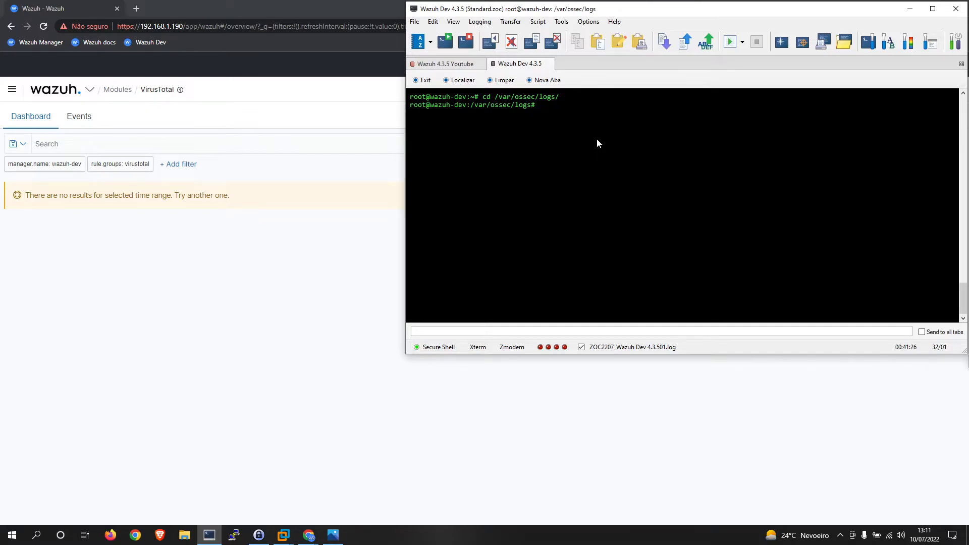
pyautogui.write('ls')
pyautogui.press('Return')
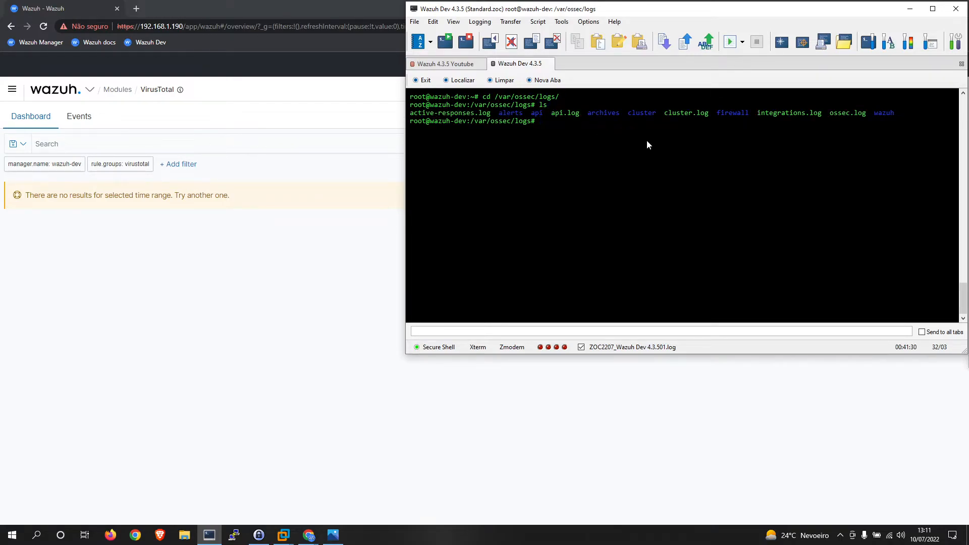
# Follow integrations.log from the logs directory with tail -f, read the VirusTotal entries and stop the command.
pyautogui.moveTo(822, 114); pyautogui.dragTo(759, 114)
pyautogui.write('tail')
pyautogui.write(' -f')
pyautogui.write(' /va')
pyautogui.press('BackSpace')
pyautogui.press('BackSpace')
pyautogui.press('BackSpace')
pyautogui.press('BackSpace')
pyautogui.press('BackSpace')
pyautogui.write('-f o')
pyautogui.press('BackSpace')
pyautogui.write('i')
pyautogui.press('Tab')
pyautogui.press('Return')
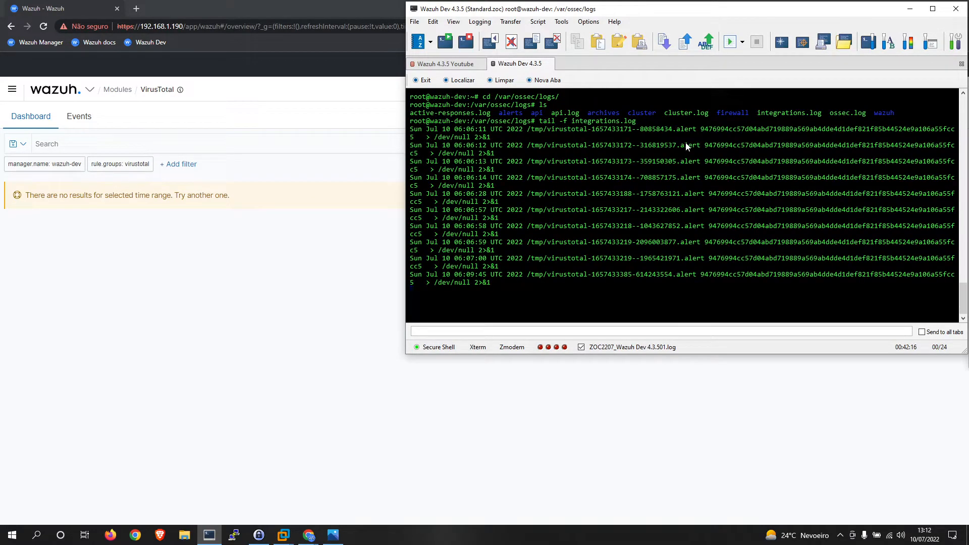
pyautogui.hotkey('ctrl', 'c')
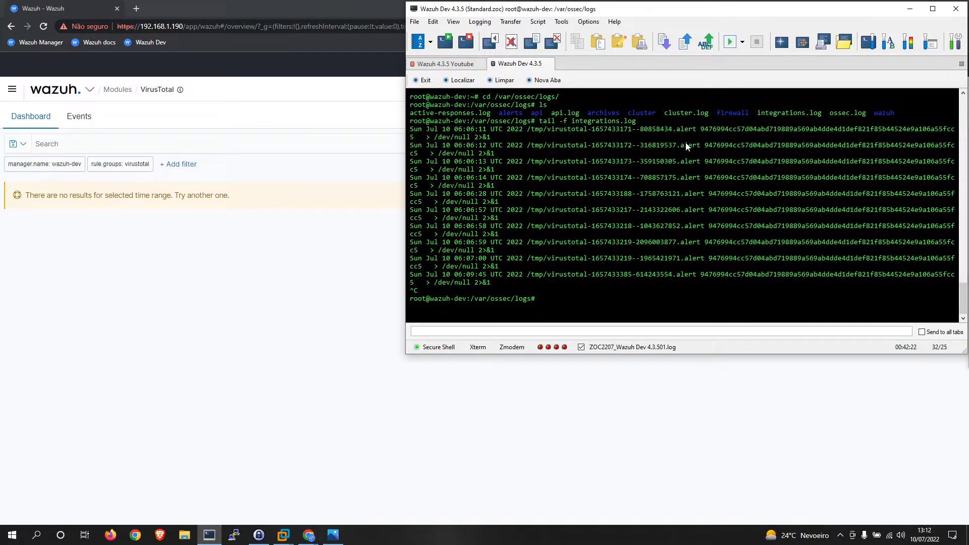
# Clear the terminal, return to the home directory and follow /var/ossec/logs/integrations.log with tail -f.
pyautogui.hotkey('ctrl', 'l')
pyautogui.write('cd ')
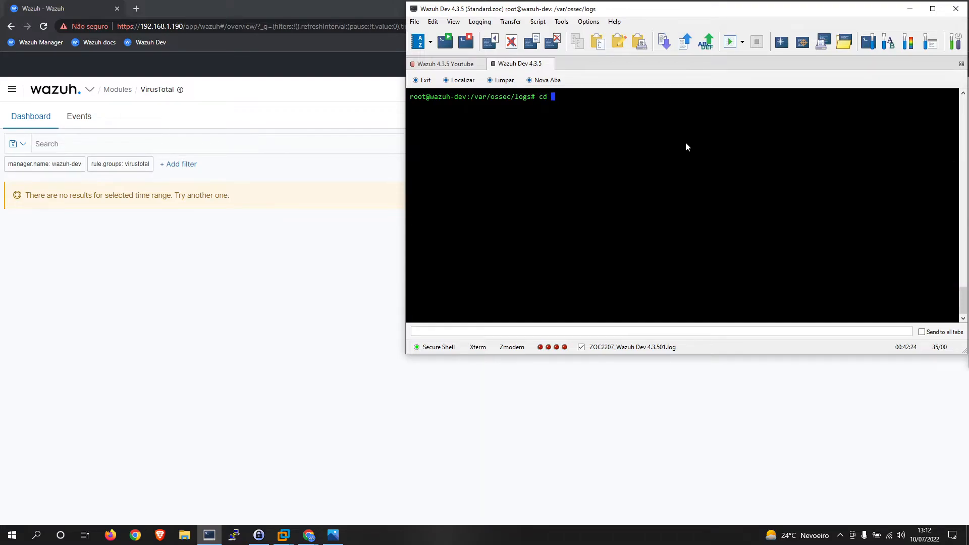
pyautogui.write('~')
pyautogui.press('Return')
pyautogui.press('Return')
pyautogui.press('Return')
pyautogui.write('tail -f /var/ossec/l')
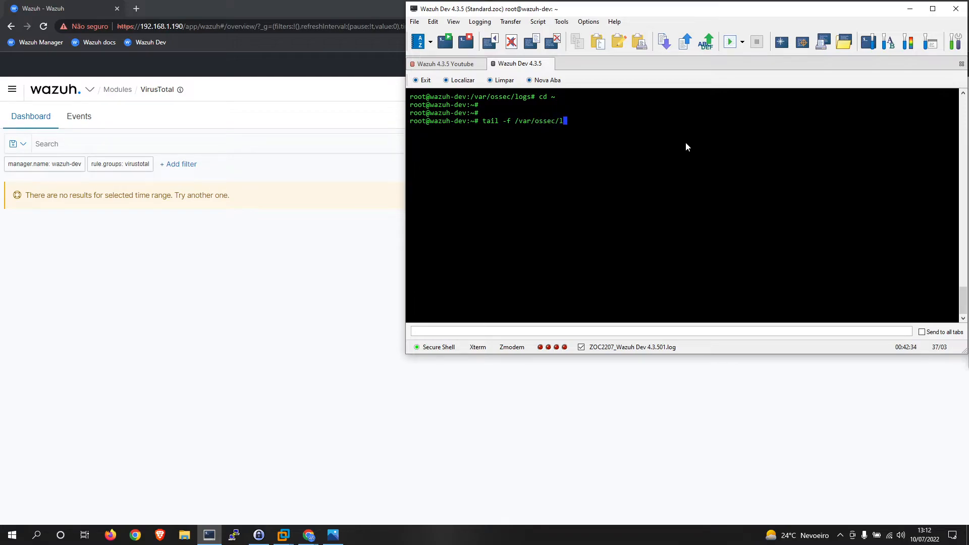
pyautogui.press('Tab')
pyautogui.write('in')
pyautogui.press('Tab')
pyautogui.press('Return')
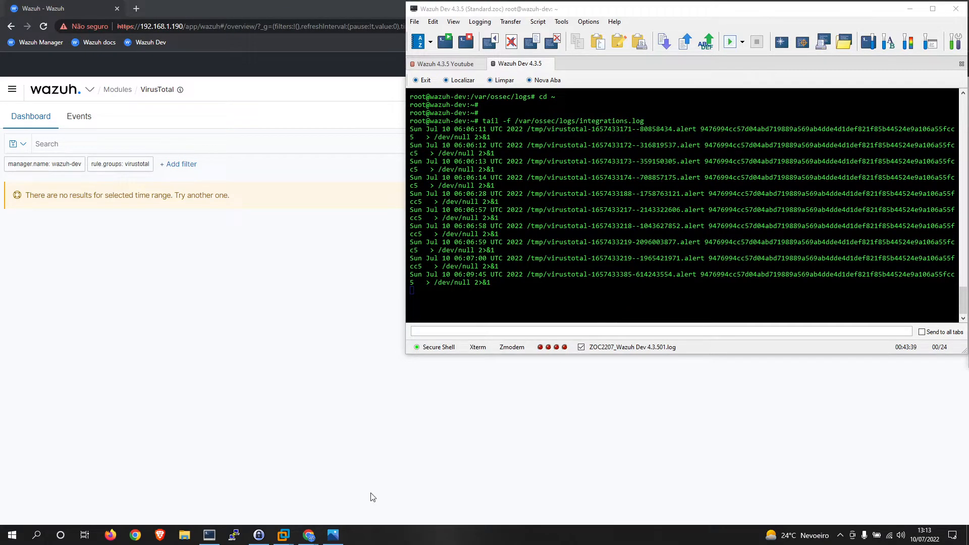
# Switch to VMware Workstation, close the ossec-agent folder in the Windows 10 machine and show the Pop OS 22.04 machine.
pyautogui.moveTo(283, 534)
pyautogui.click(454, 483)
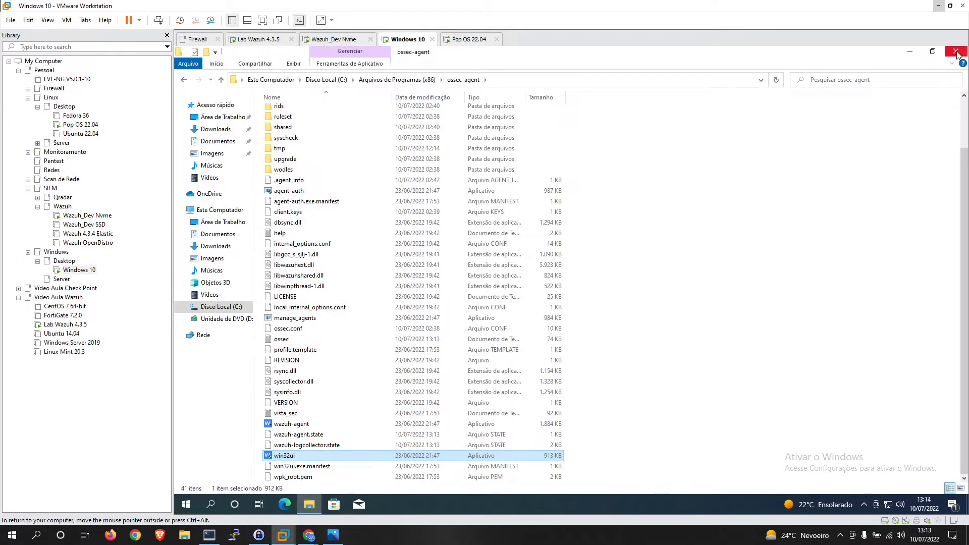
pyautogui.click(956, 52)
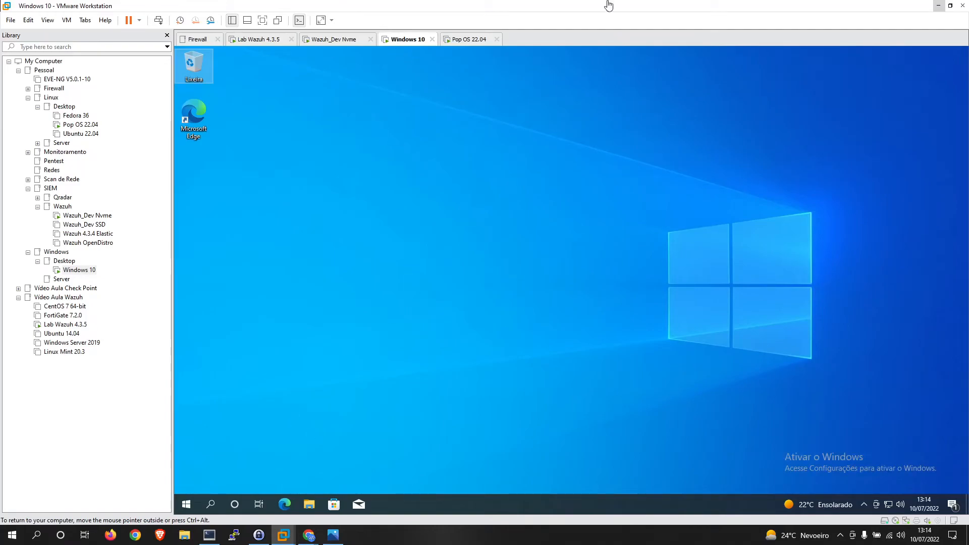
pyautogui.click(459, 39)
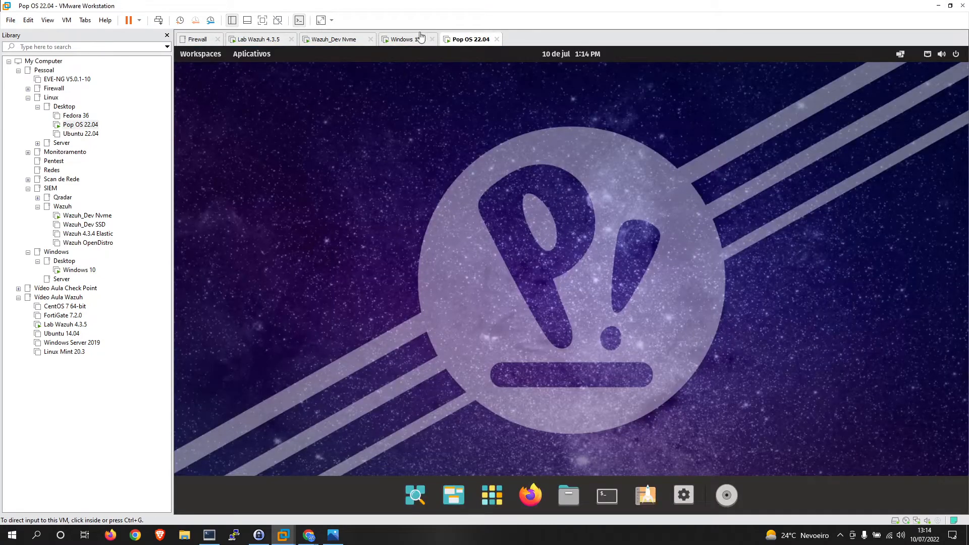
pyautogui.click(420, 38)
pyautogui.click(455, 39)
pyautogui.click(529, 496)
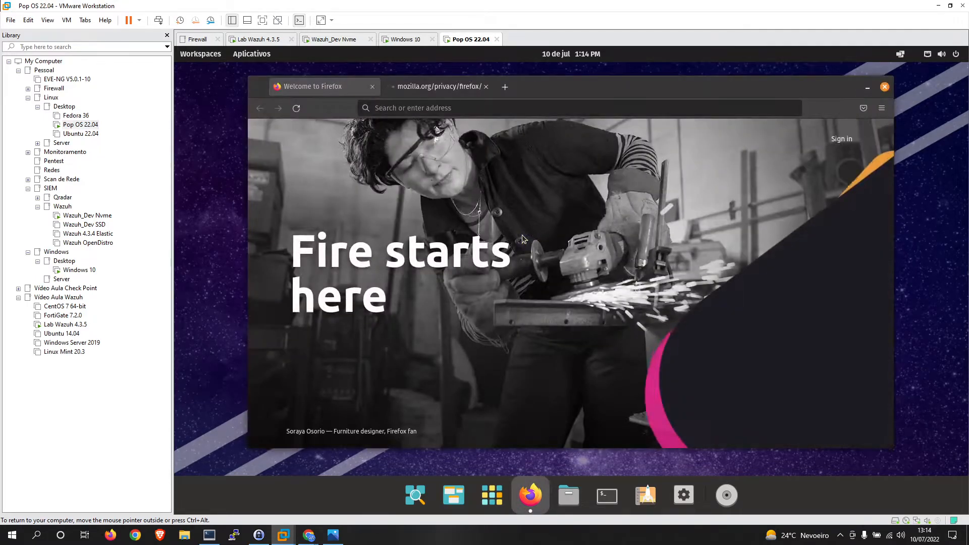
pyautogui.doubleClick(714, 86)
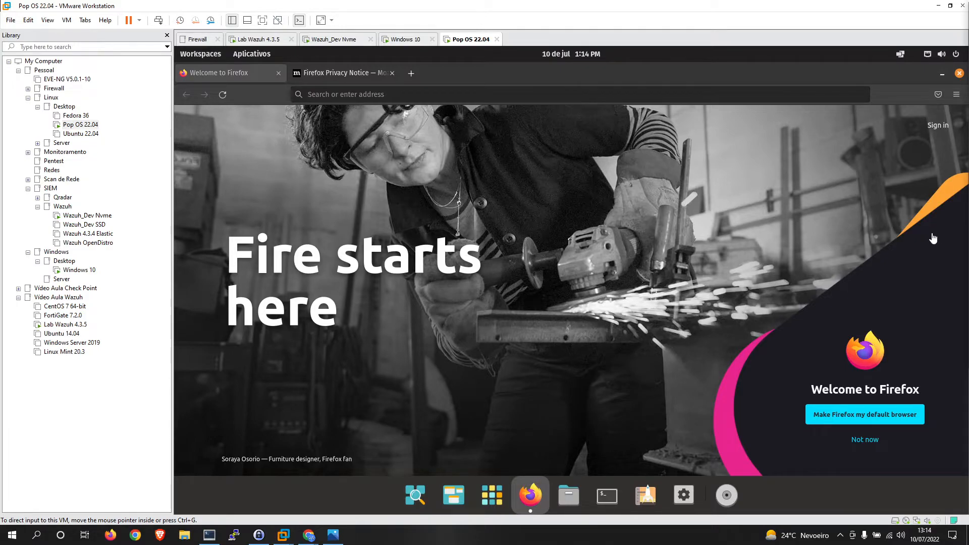
pyautogui.click(531, 91)
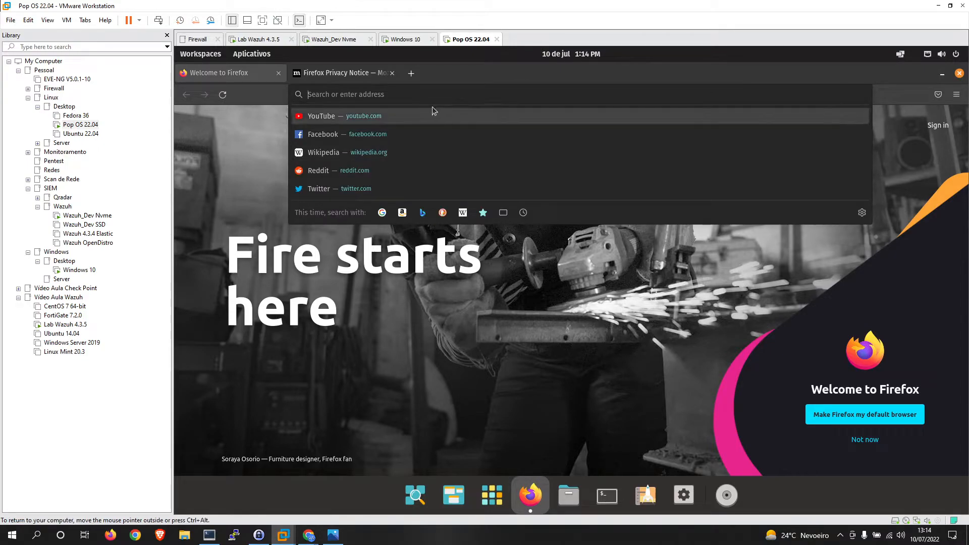
pyautogui.write('http://www.eicar.org')
pyautogui.press('Return')
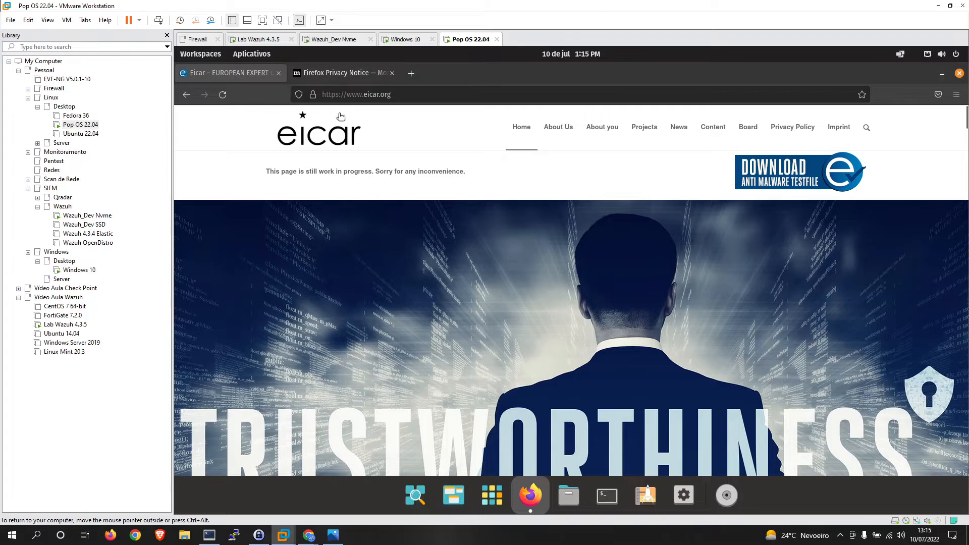
# Open the anti-malware test file download page and find the HTTPS download area.
pyautogui.click(780, 183)
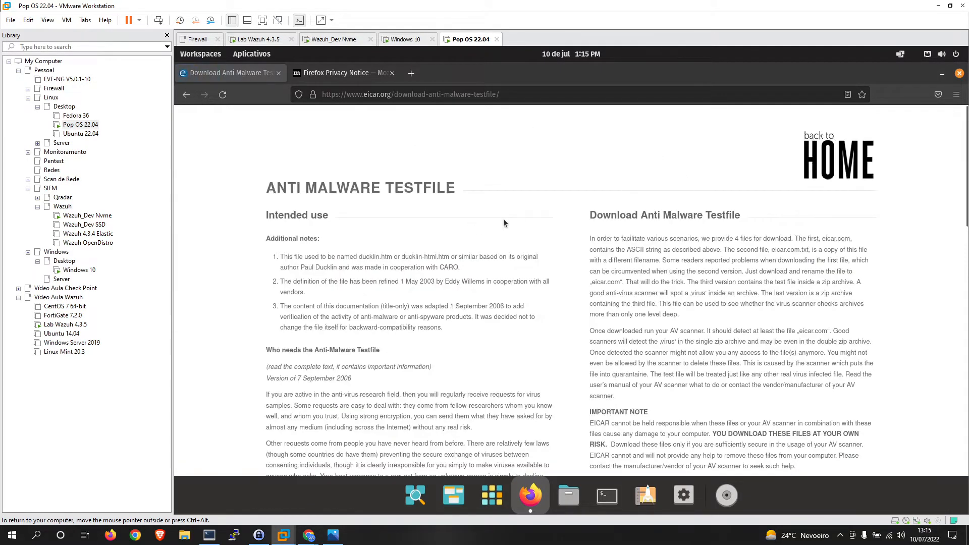
pyautogui.scroll(-3, 504, 216)
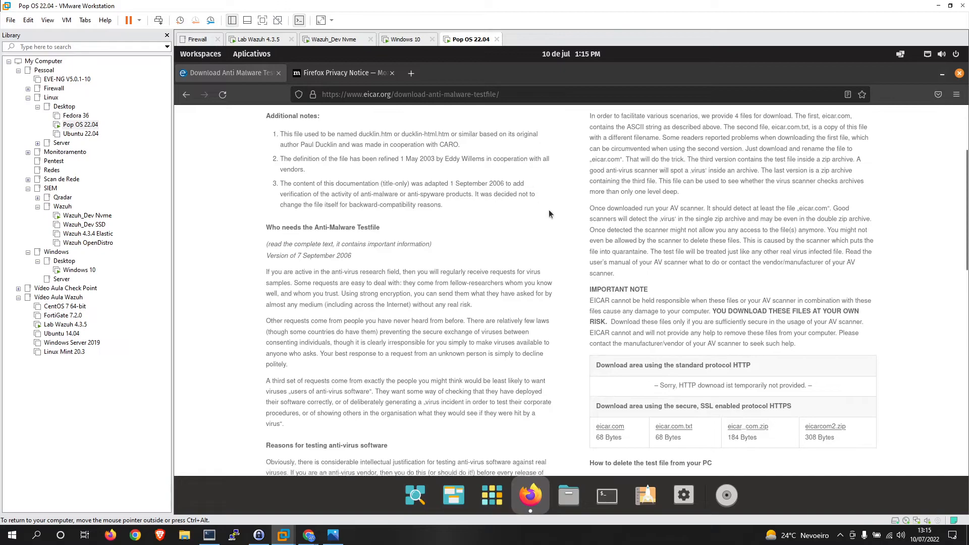
pyautogui.scroll(-1, 596, 199)
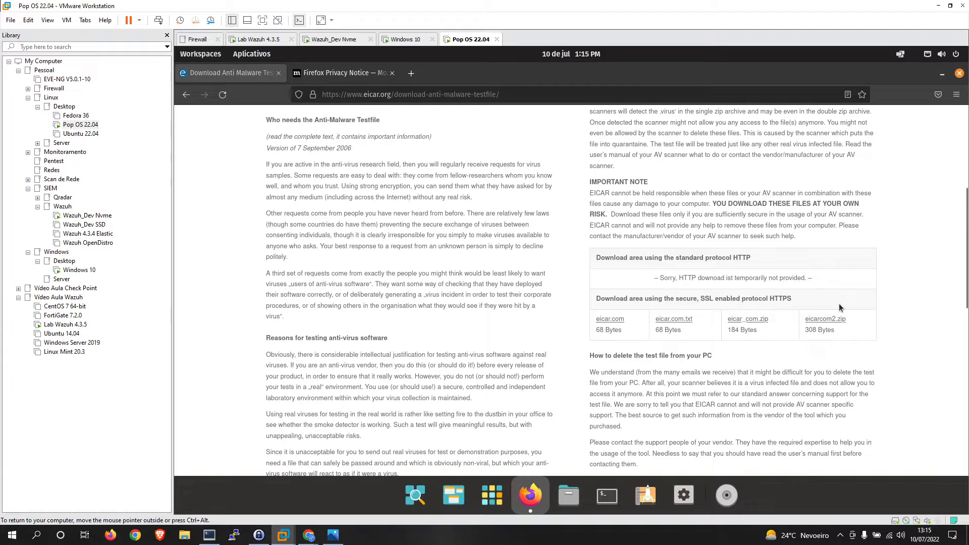
pyautogui.scroll(5, 838, 304)
pyautogui.scroll(-5, 707, 267)
pyautogui.scroll(-1, 756, 321)
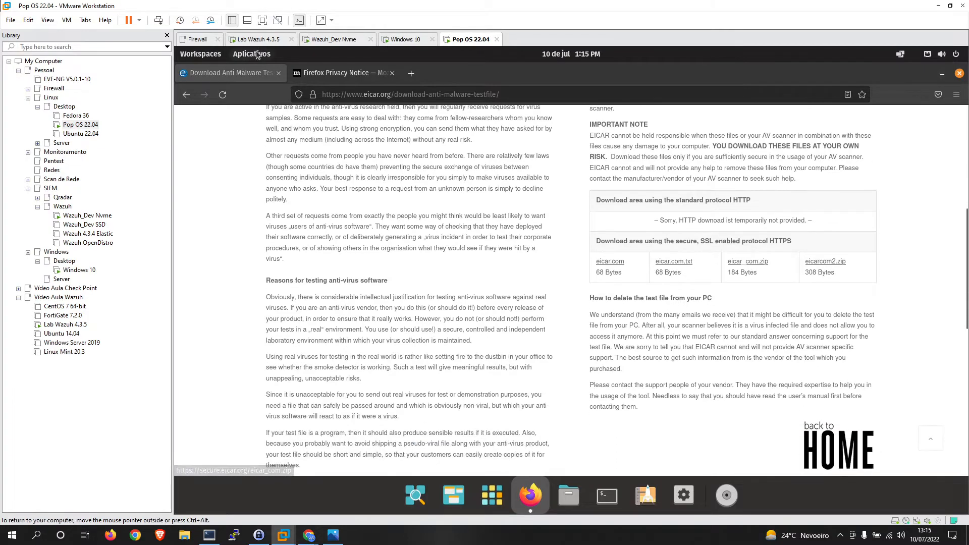
pyautogui.scroll(1, 505, 429)
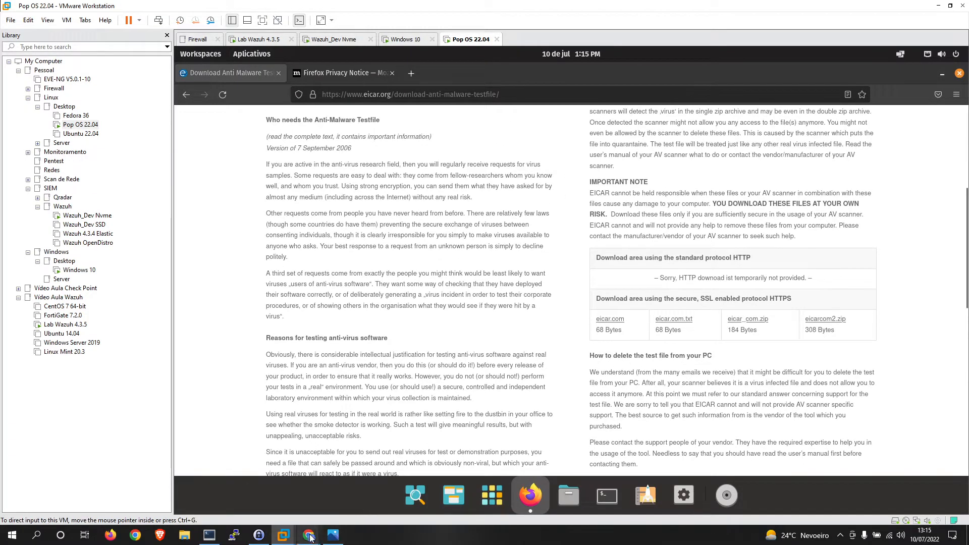
# Check the last entry of integrations.log in the Wazuh Dev terminal, then minimize the terminal.
pyautogui.moveTo(209, 536)
pyautogui.click(214, 504)
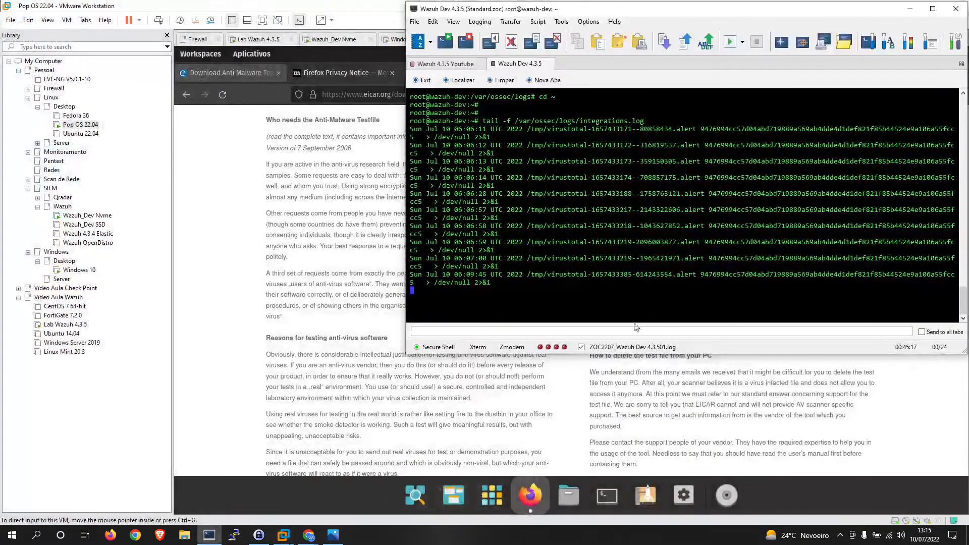
pyautogui.tripleClick(492, 281)
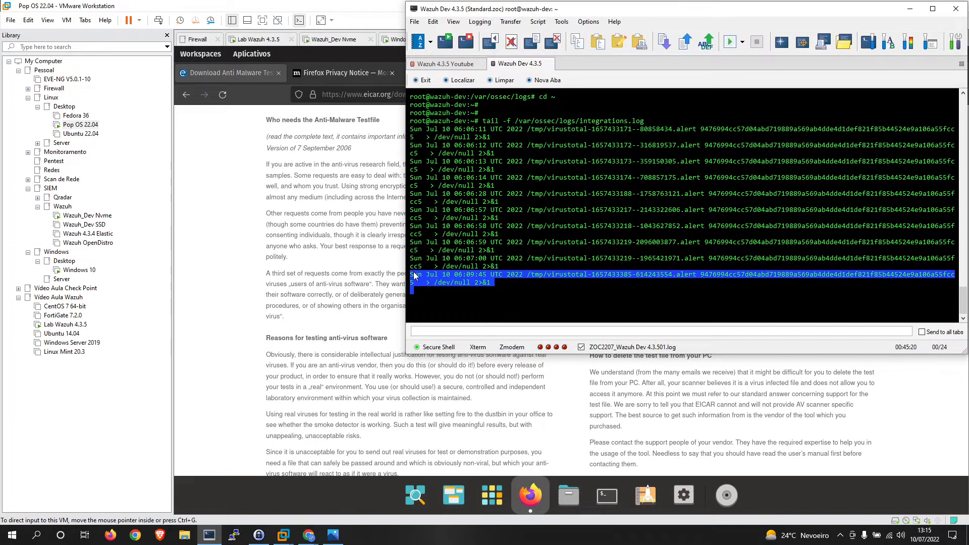
pyautogui.click(910, 8)
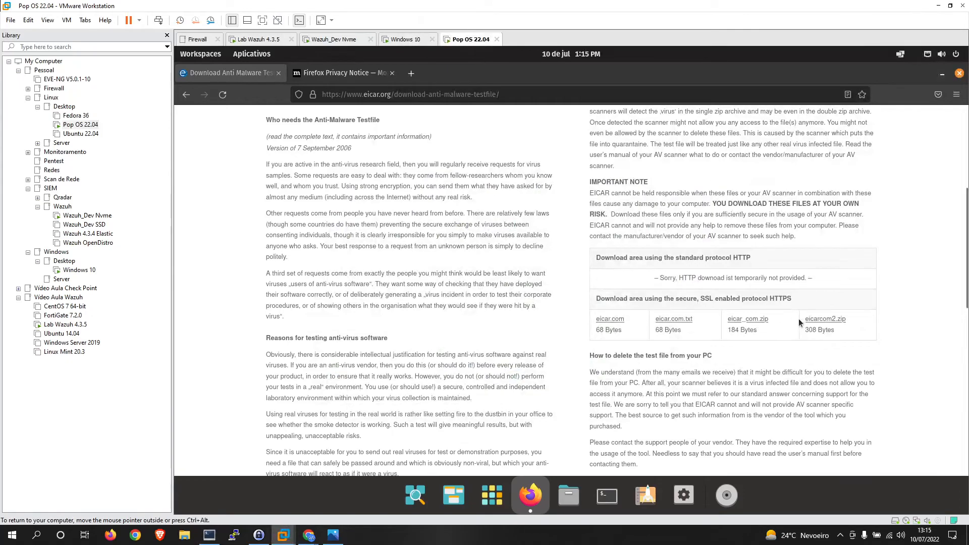
# Download eicar_com.zip in the Pop OS machine and examine the new VirusTotal entries in the followed integrations.log.
pyautogui.click(764, 322)
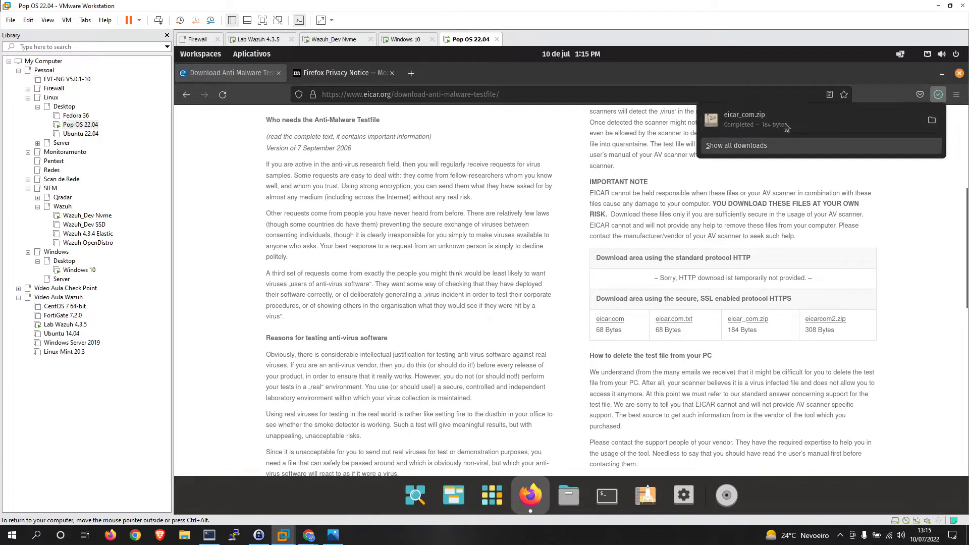
pyautogui.click(218, 539)
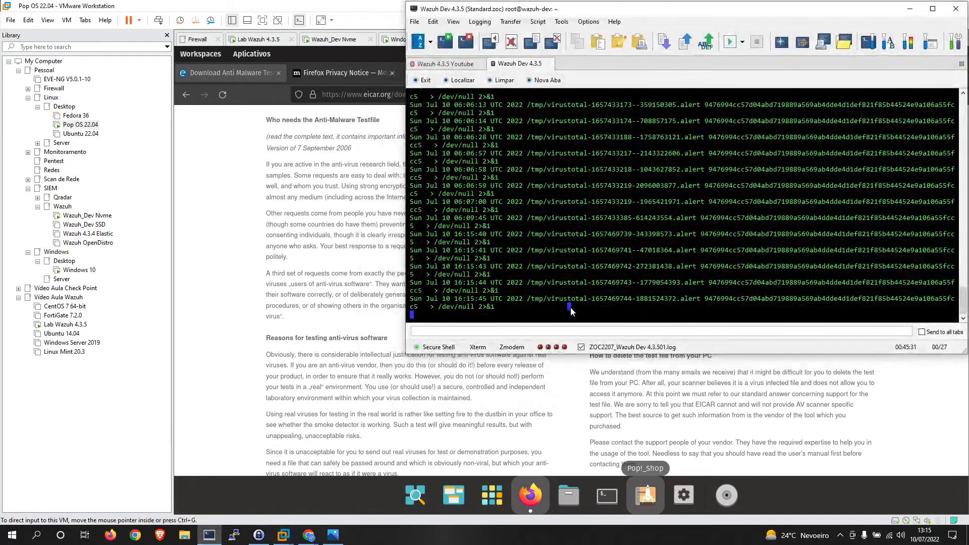
pyautogui.moveTo(506, 307); pyautogui.dragTo(403, 219)
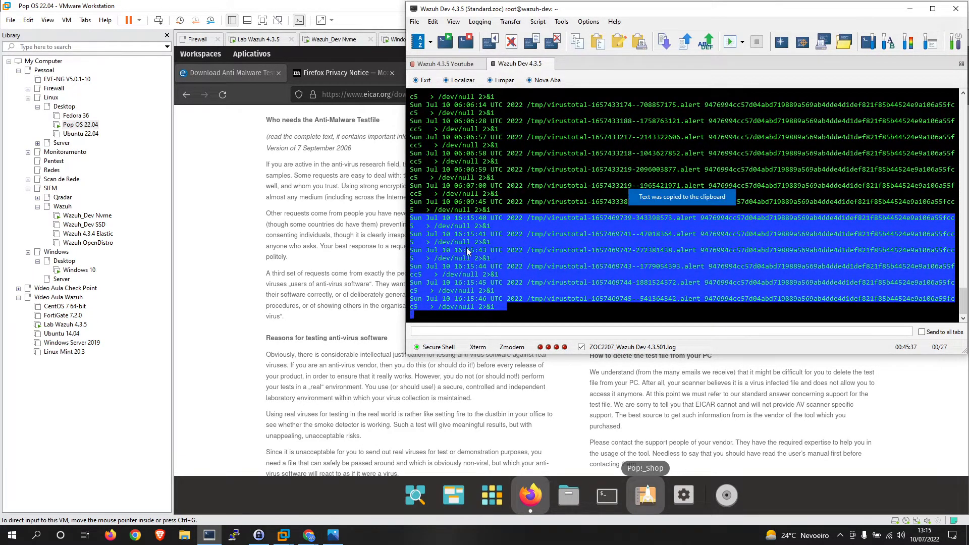
pyautogui.click(552, 311)
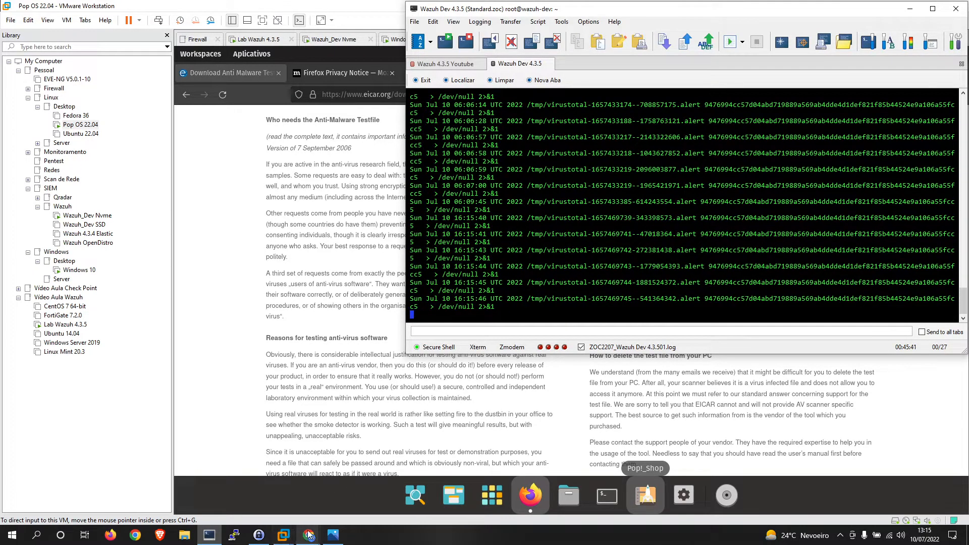
# Switch to the Wazuh browser window, refresh the VirusTotal dashboard and review its charts and the Last files table.
pyautogui.moveTo(308, 535)
pyautogui.click(342, 502)
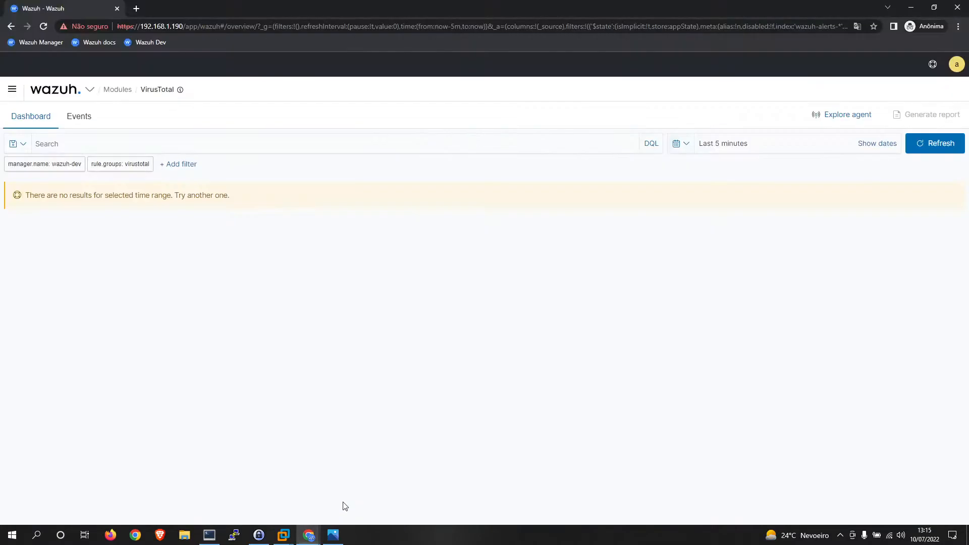
pyautogui.click(941, 148)
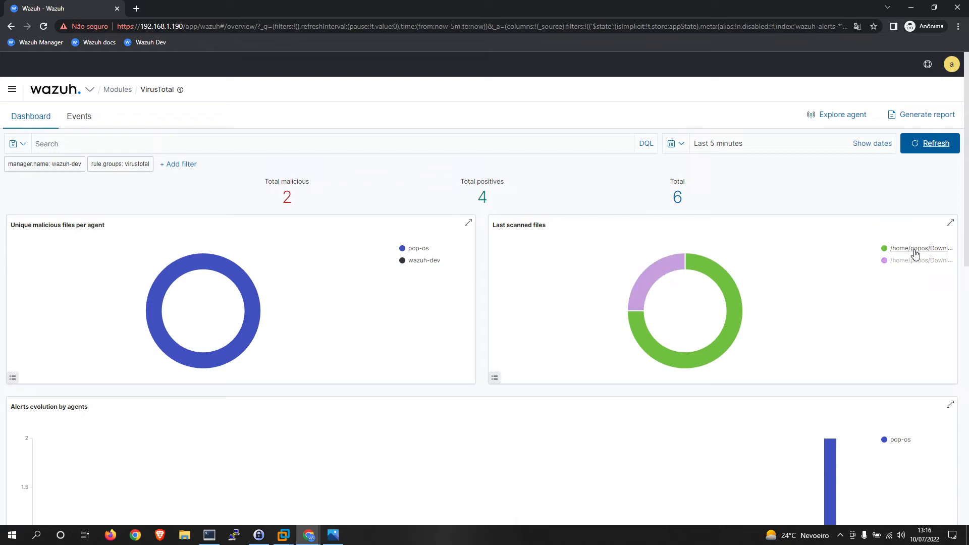
pyautogui.scroll(-4, 853, 333)
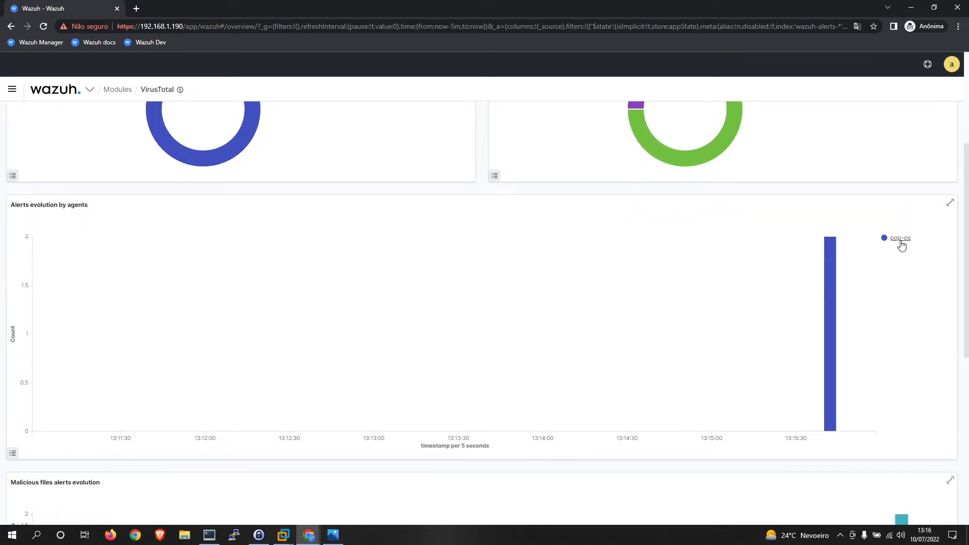
pyautogui.scroll(-6, 896, 244)
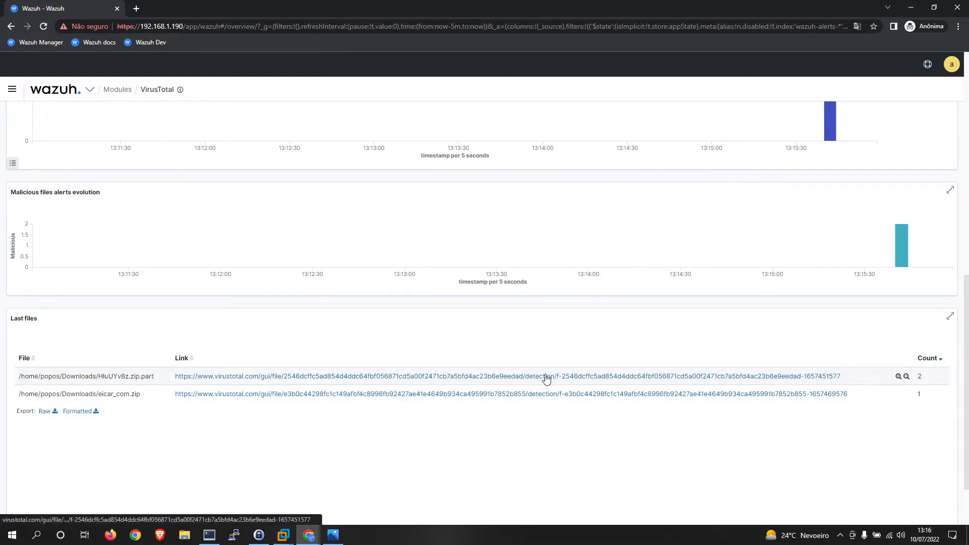
pyautogui.scroll(9, 205, 385)
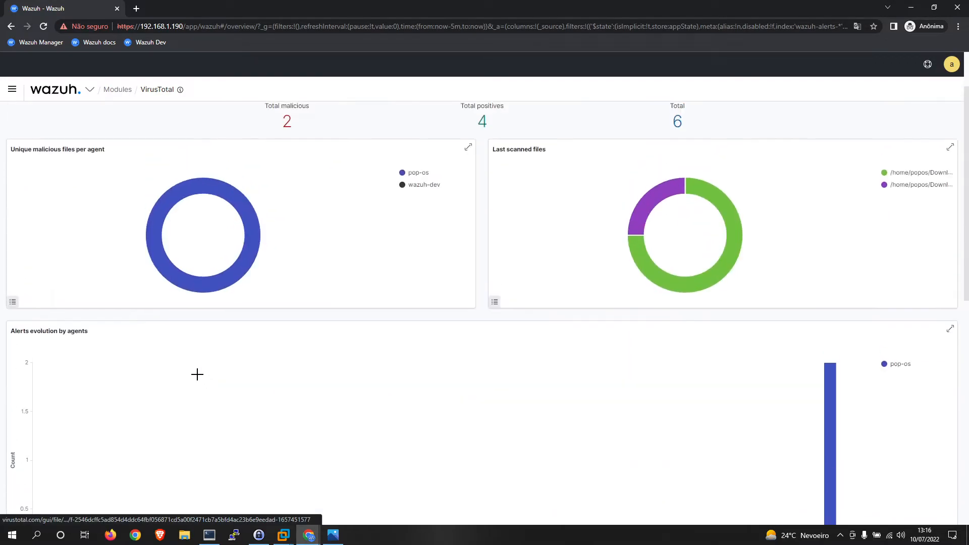
pyautogui.scroll(1, 113, 194)
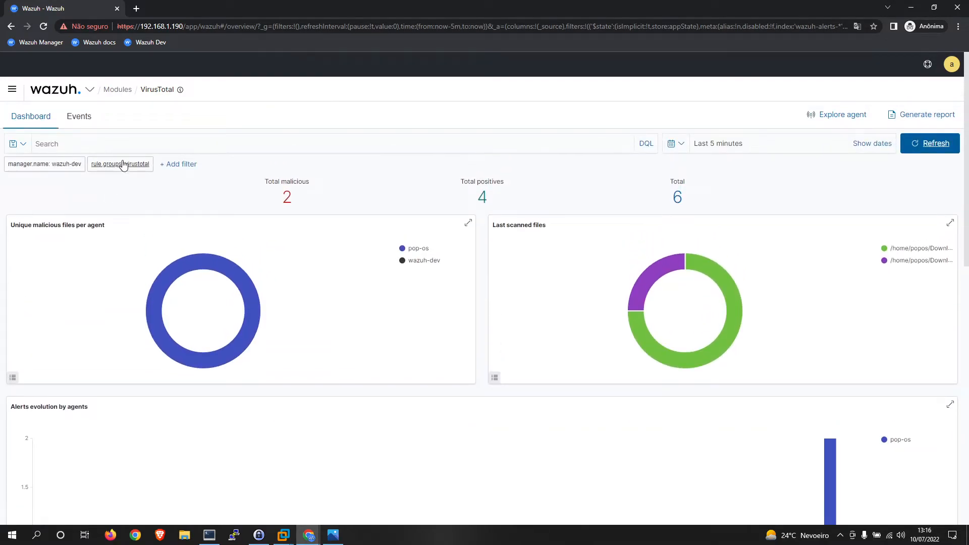
# Show the VirusTotal events and examine the source file entries for eicar_com.zip and the .zip.part download.
pyautogui.click(79, 116)
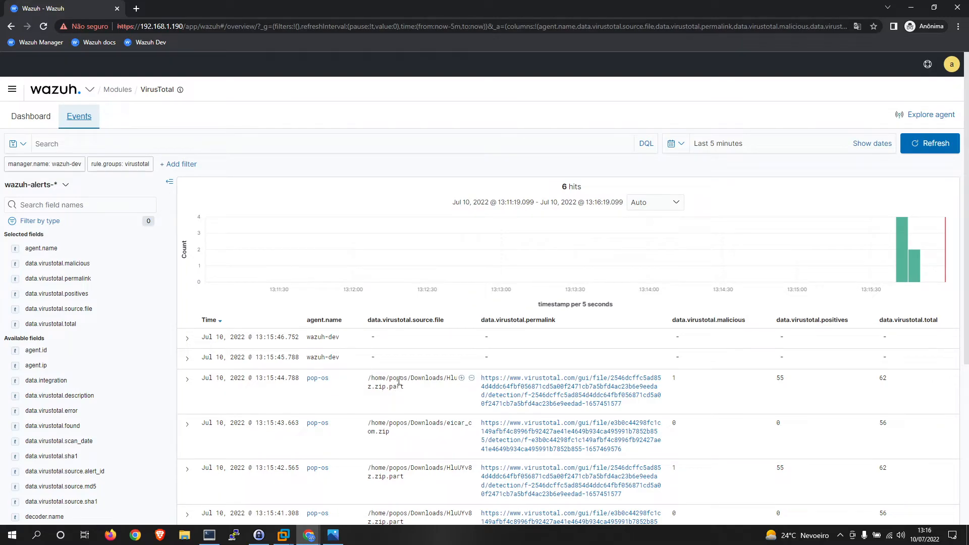
pyautogui.moveTo(369, 377); pyautogui.dragTo(436, 378)
pyautogui.scroll(-2, 552, 357)
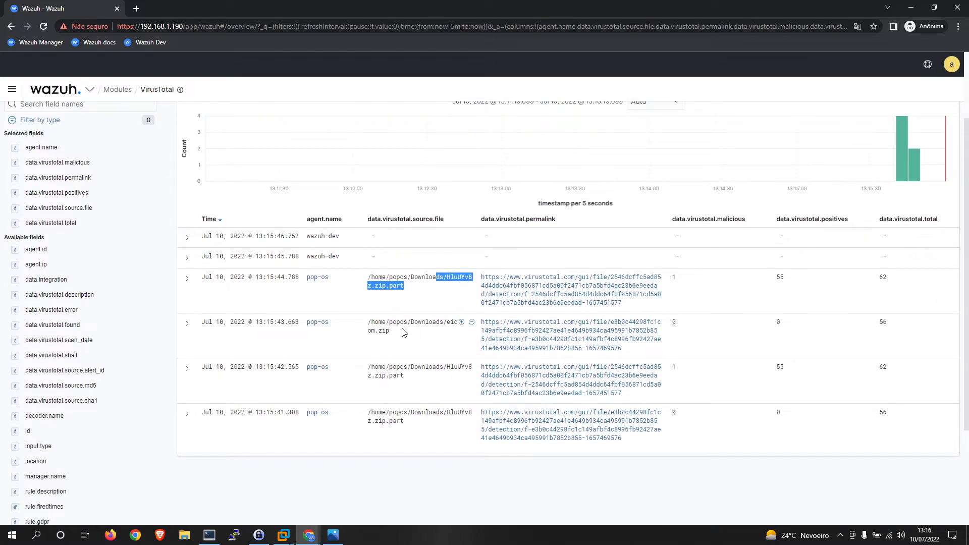
pyautogui.click(415, 395)
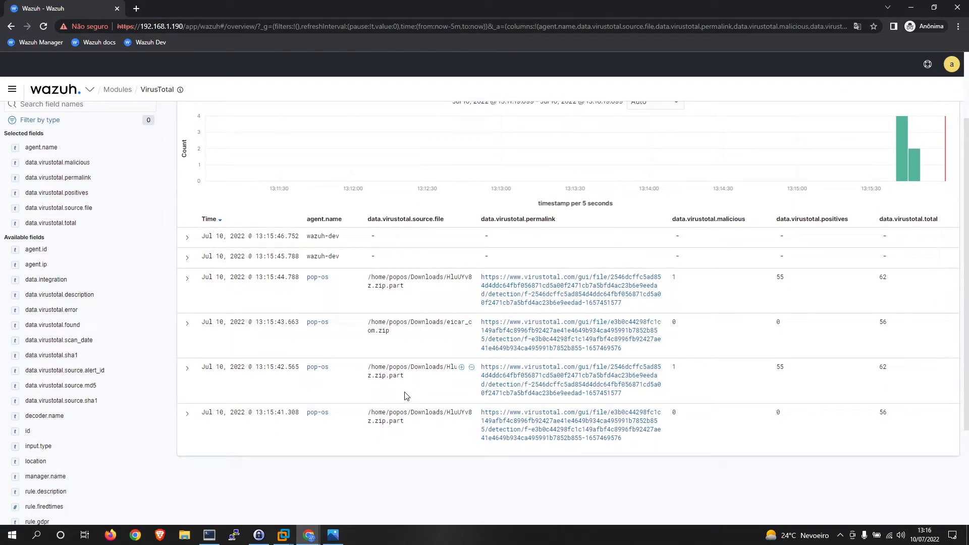
pyautogui.moveTo(406, 420); pyautogui.dragTo(408, 383)
pyautogui.click(396, 341)
pyautogui.tripleClick(402, 338)
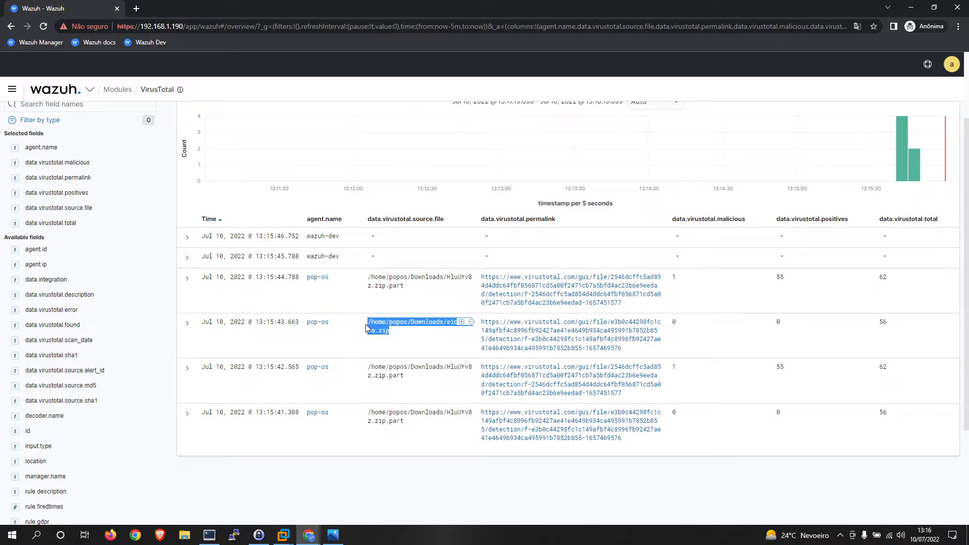
# Open the VirusTotal report linked from the eicar_com.zip event, check the vendor analysis and close the report.
pyautogui.click(550, 333)
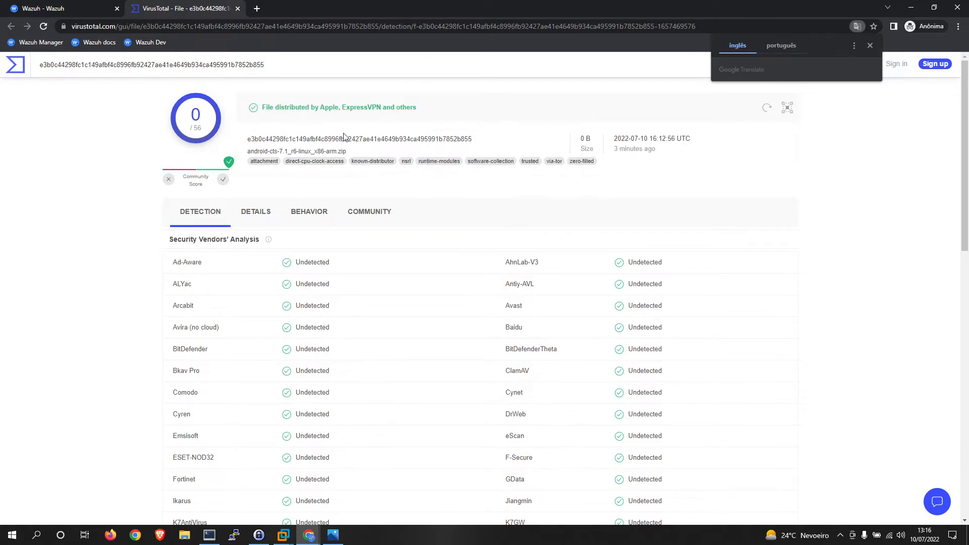
pyautogui.scroll(-2, 337, 212)
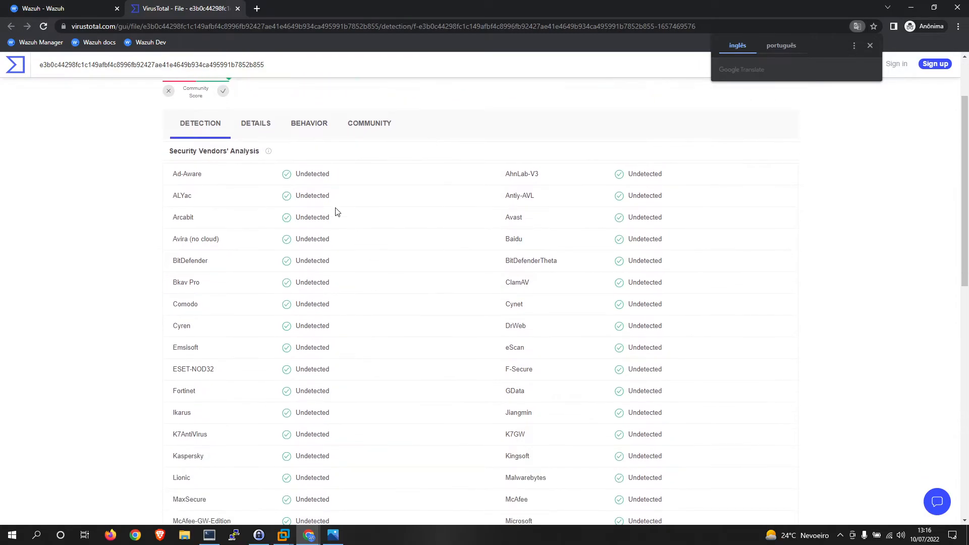
pyautogui.click(237, 9)
# Open the VirusTotal report linked from the malicious .zip.part event, review all vendor detections and return to the Wazuh events.
pyautogui.click(533, 285)
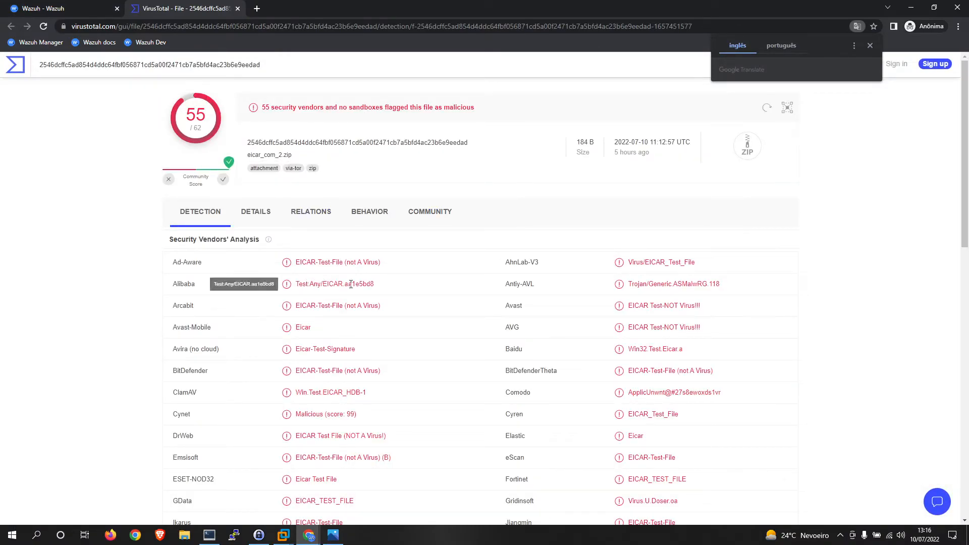
pyautogui.scroll(-7, 354, 280)
pyautogui.scroll(-5, 347, 218)
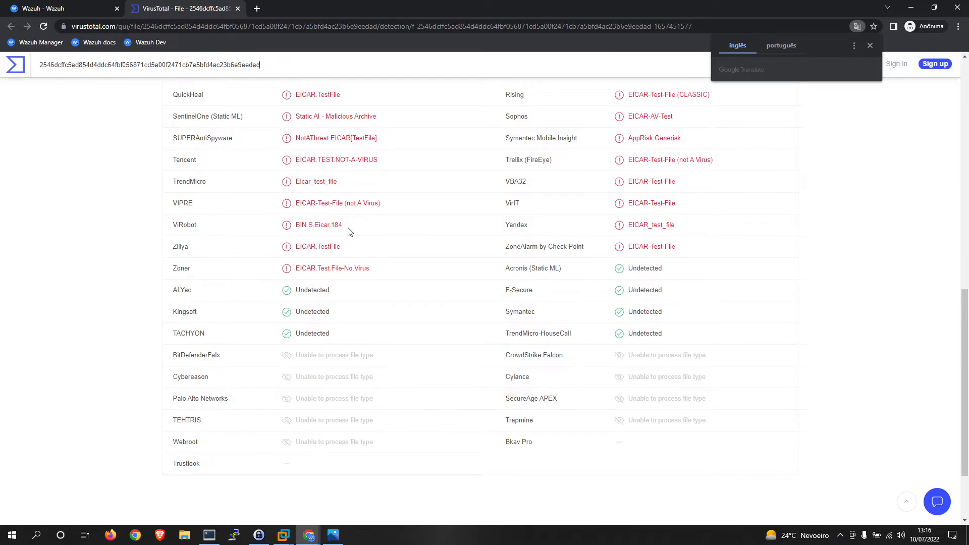
pyautogui.scroll(15, 400, 225)
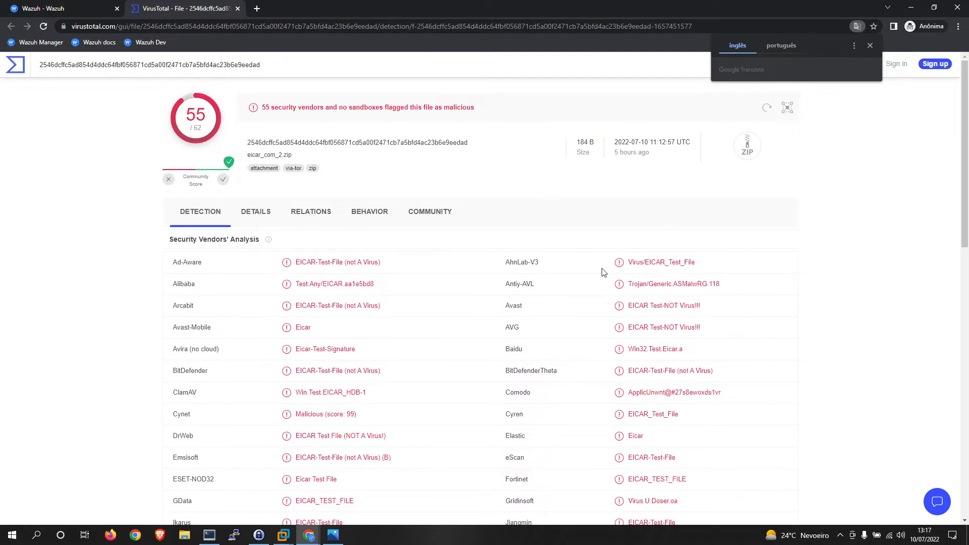
pyautogui.click(870, 47)
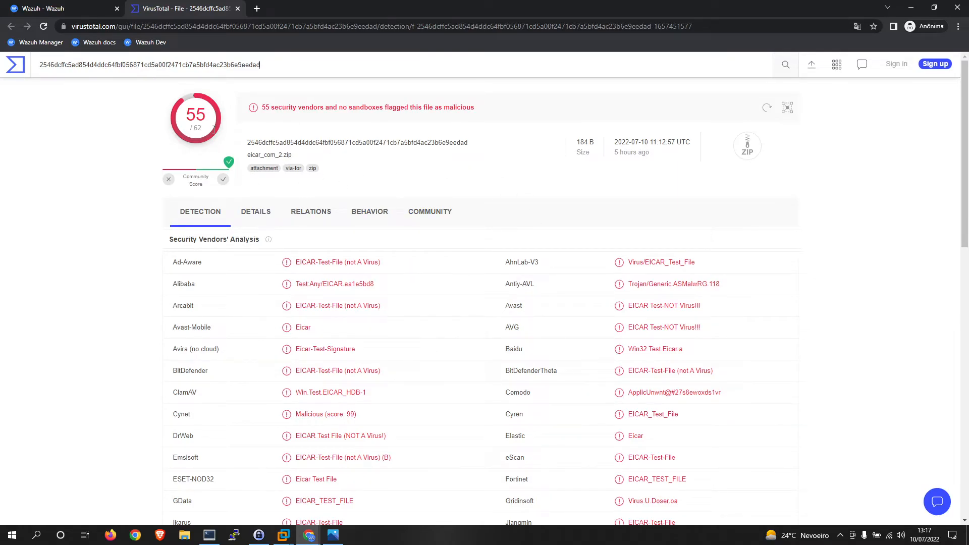
pyautogui.click(86, 8)
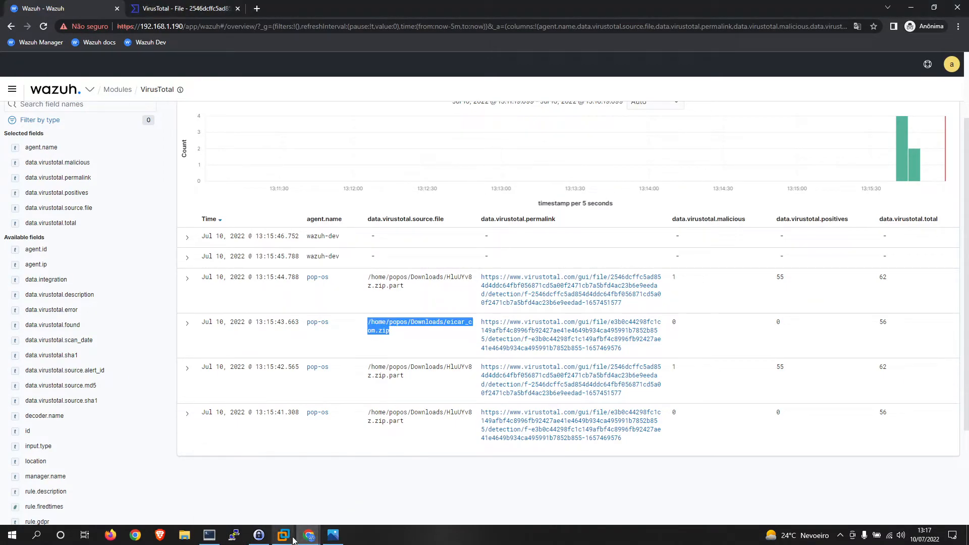
# Switch to the Pop OS 22.04 machine in VMware and extract eicar_com.zip inside the Downloads folder.
pyautogui.click(309, 535)
pyautogui.moveTo(286, 539)
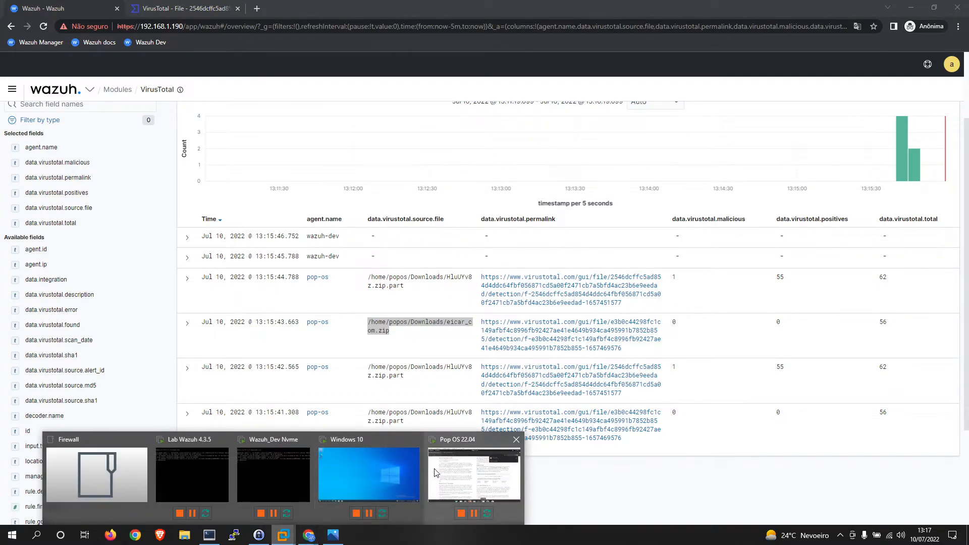
pyautogui.click(427, 477)
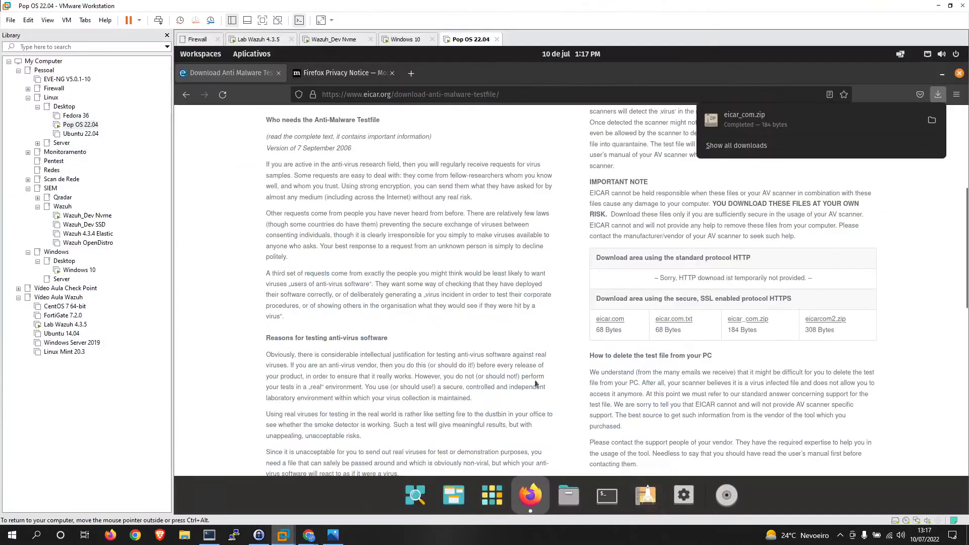
pyautogui.click(581, 501)
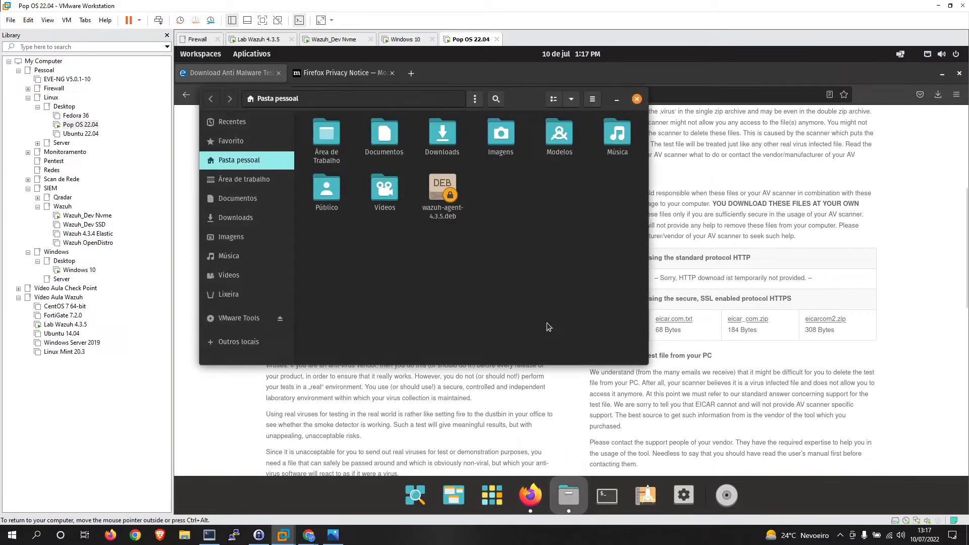
pyautogui.doubleClick(438, 138)
pyautogui.rightClick(347, 134)
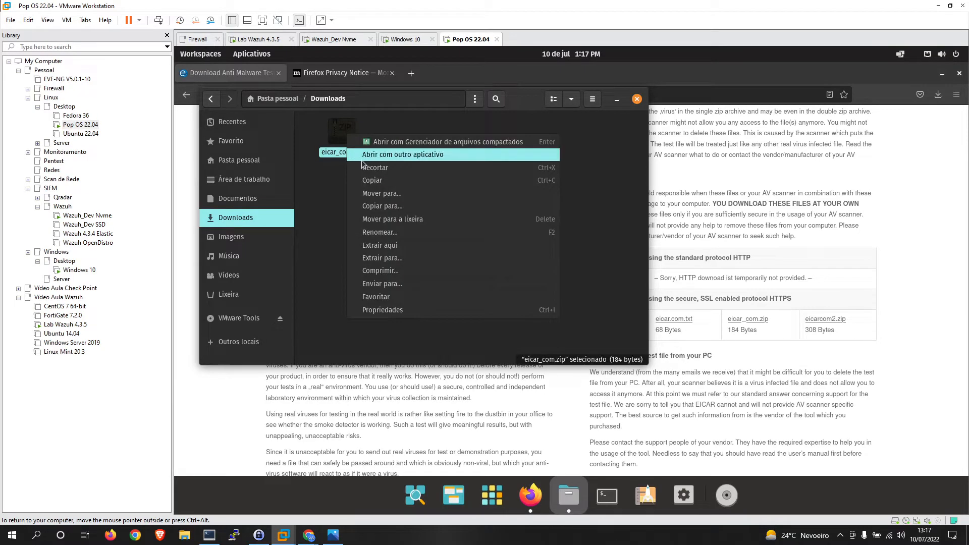
pyautogui.click(399, 249)
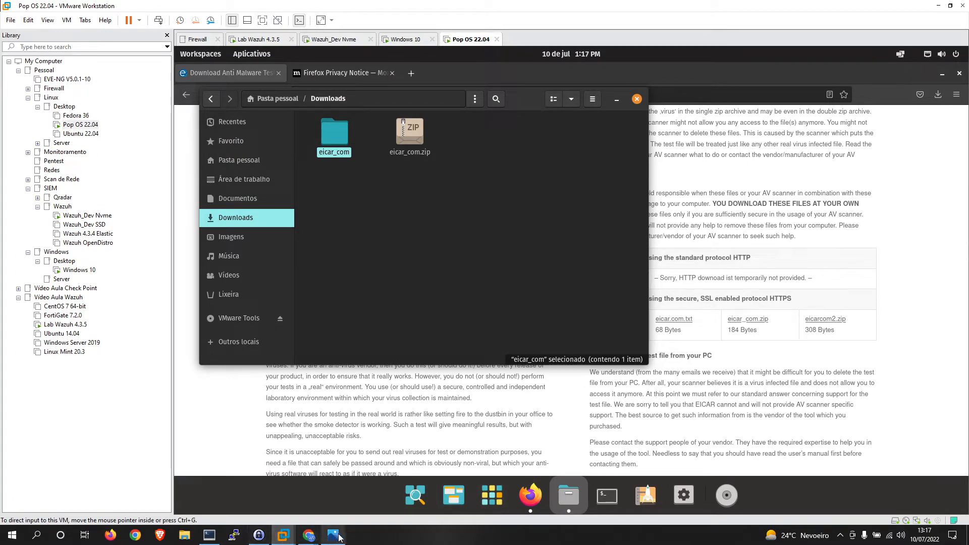
# Bring up the Wazuh Dev terminal and check the newest VirusTotal entries in the followed integrations.log.
pyautogui.moveTo(337, 537)
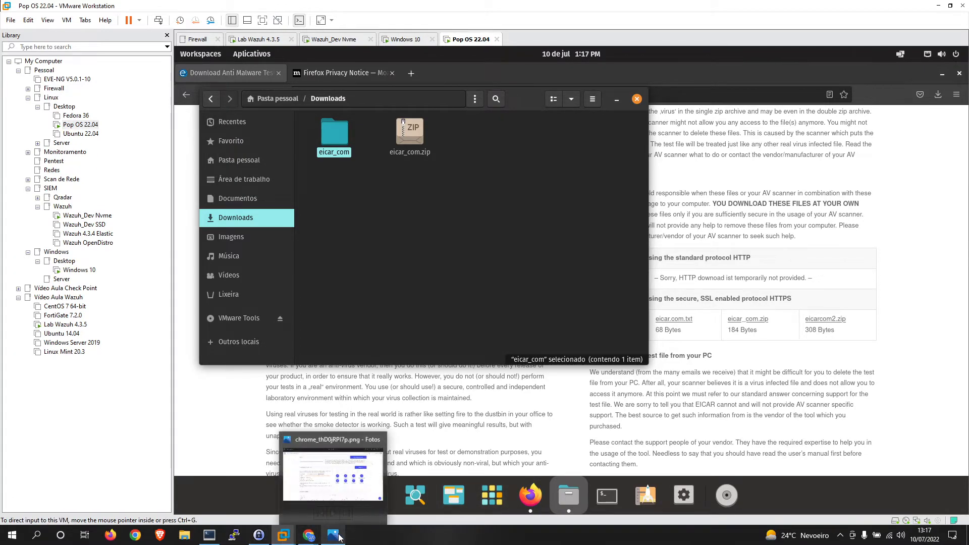
pyautogui.click(210, 535)
pyautogui.moveTo(508, 307); pyautogui.dragTo(410, 251)
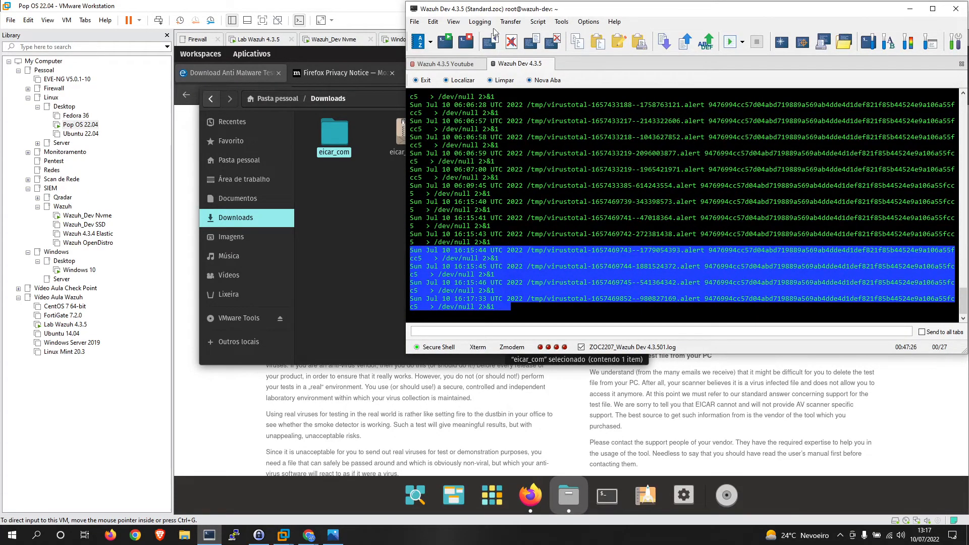
# Restore the VMware window from full screen, hide its library and resize it to a tall window beside the terminal.
pyautogui.click(394, 7)
pyautogui.doubleClick(872, 9)
pyautogui.moveTo(735, 63); pyautogui.dragTo(685, 13)
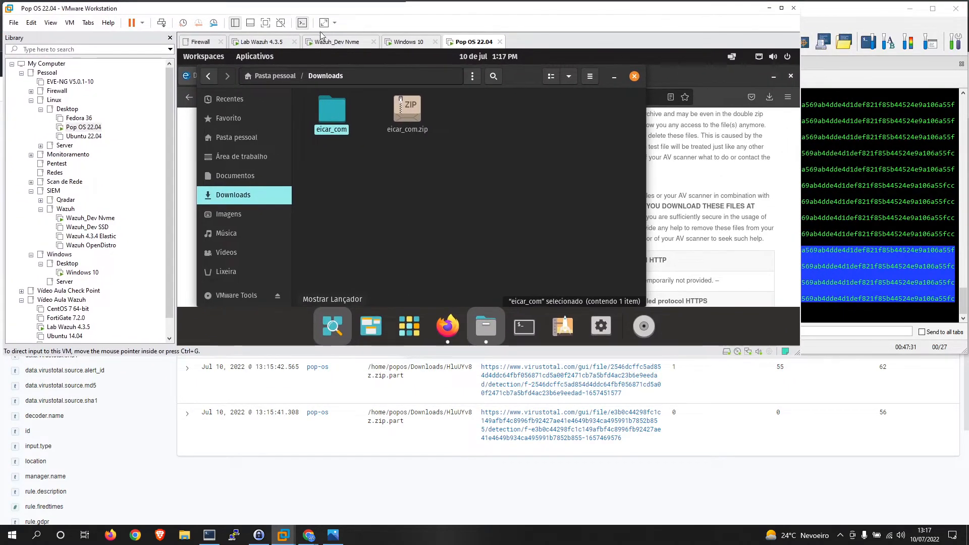
pyautogui.click(236, 22)
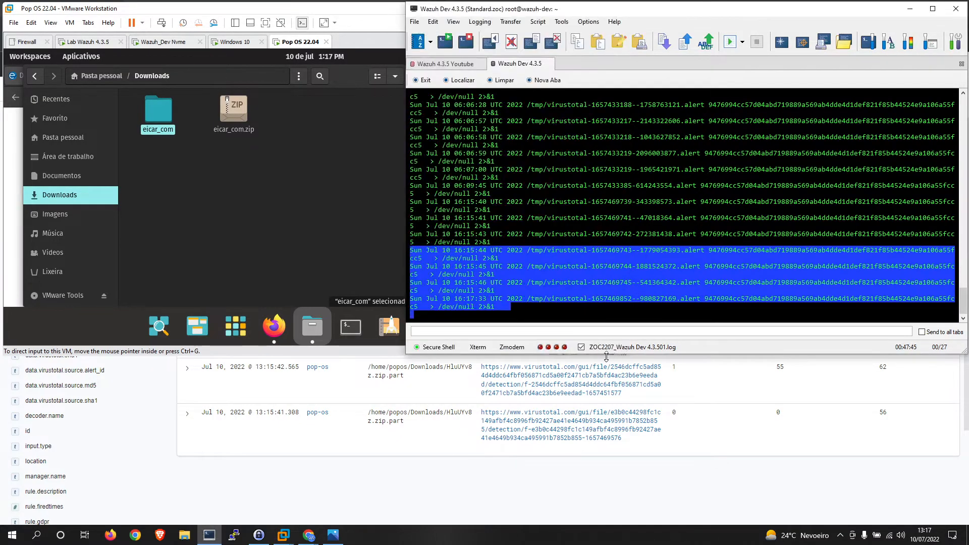
pyautogui.moveTo(626, 356); pyautogui.dragTo(425, 520)
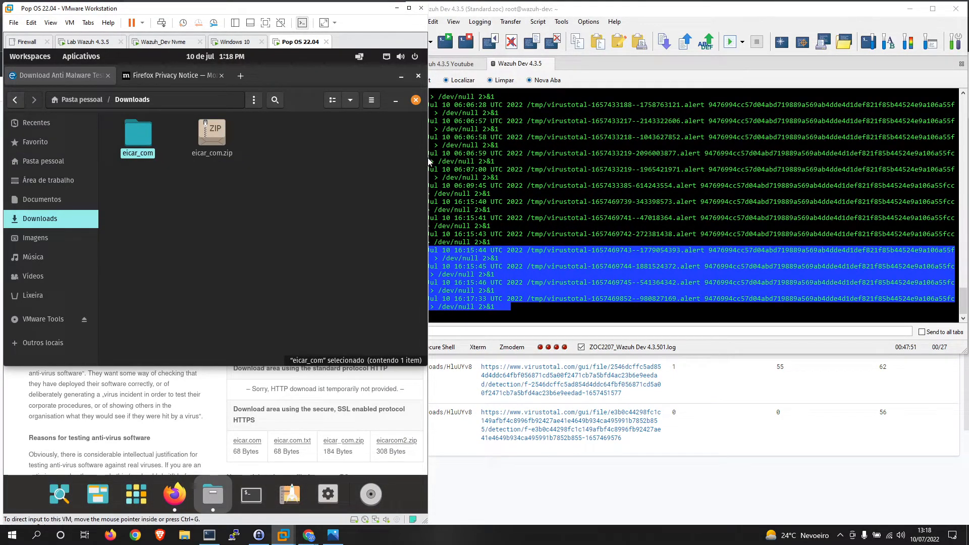
# Narrow the Wazuh Dev terminal window to clear the VMware window and extend its height down to the taskbar.
pyautogui.click(669, 338)
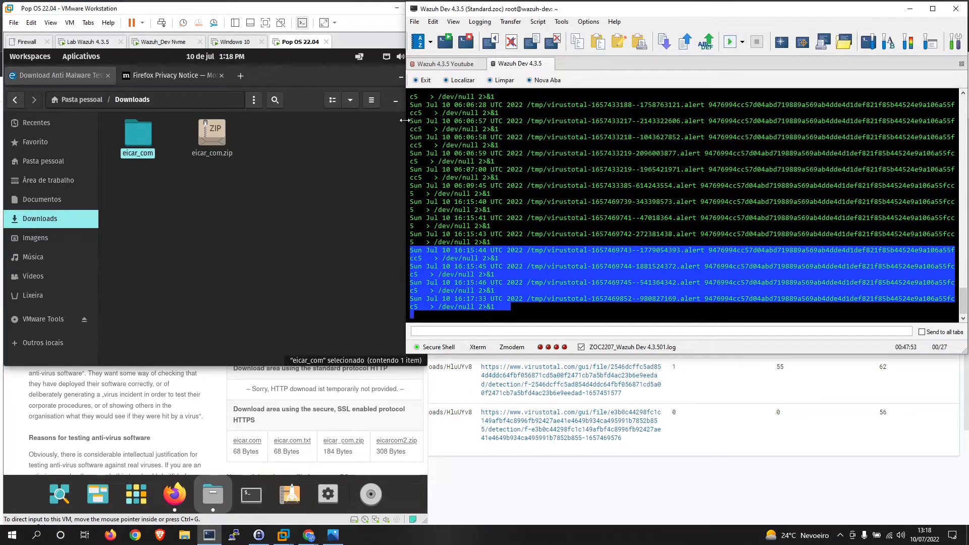
pyautogui.moveTo(410, 122); pyautogui.dragTo(540, 313)
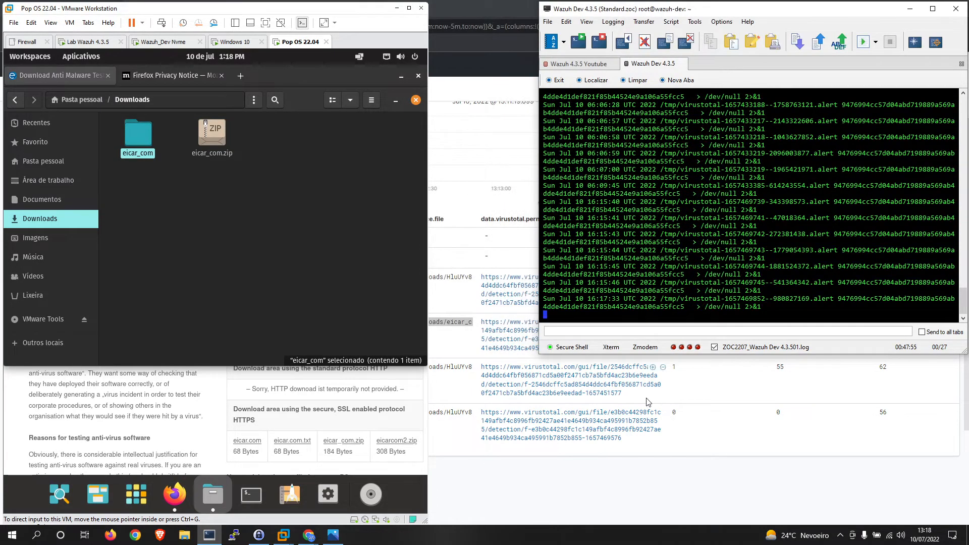
pyautogui.moveTo(675, 356); pyautogui.dragTo(674, 529)
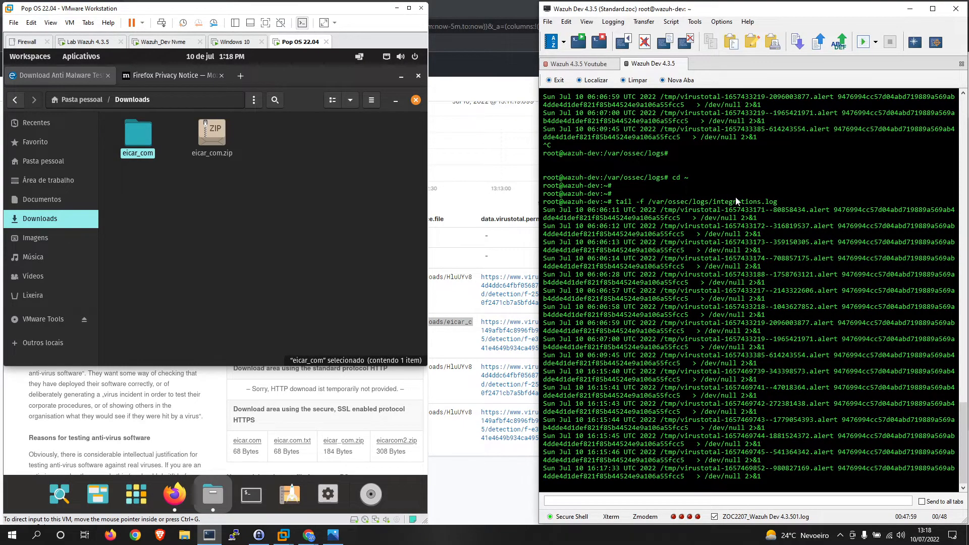
# Stop following the log, clear the Wazuh Dev terminal and rerun tail -f /var/ossec/logs/integrations.log.
pyautogui.hotkey('ctrl', 'l')
pyautogui.hotkey('ctrl', 'c')
pyautogui.hotkey('ctrl', 'l')
pyautogui.press('Up')
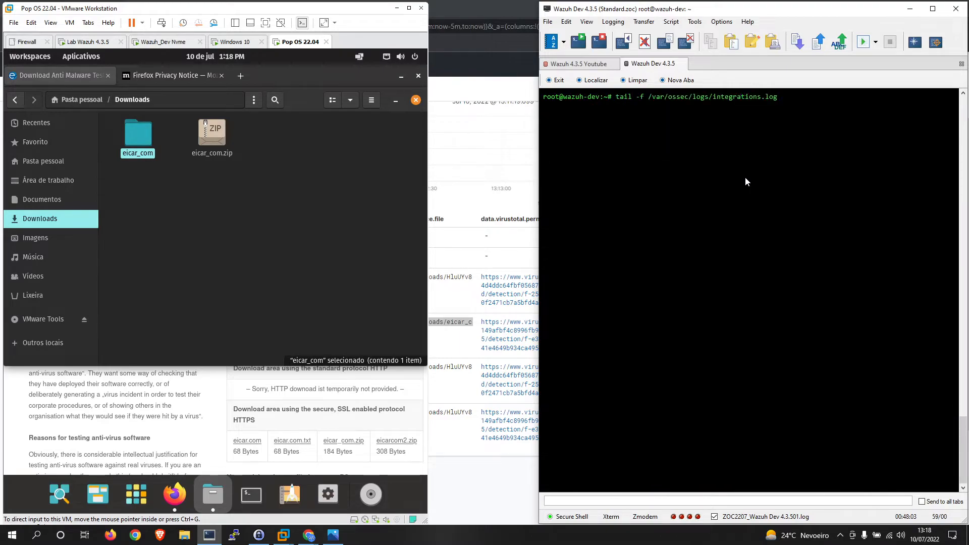
pyautogui.press('Return')
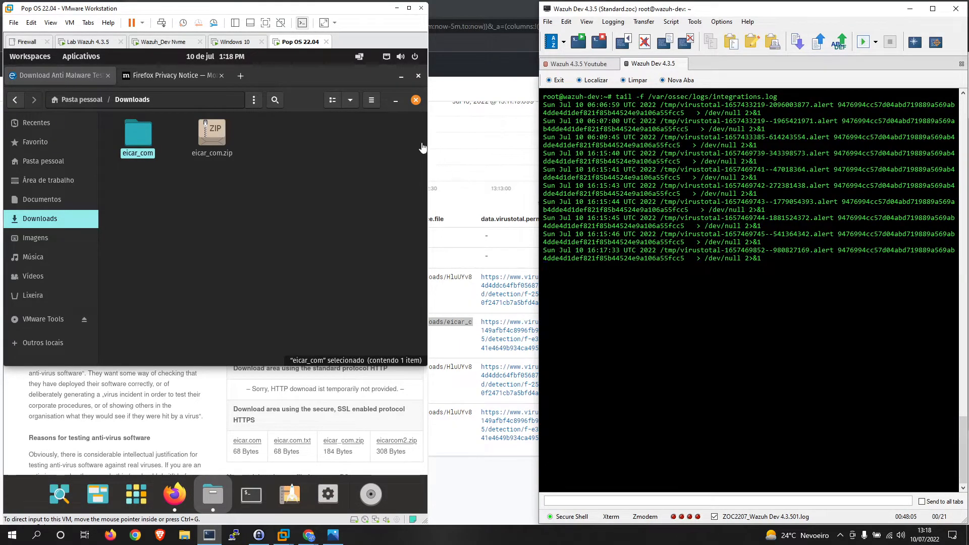
# Widen the VMware window up to the Wazuh Dev terminal's edge and open a terminal in the Pop OS machine.
pyautogui.click(371, 18)
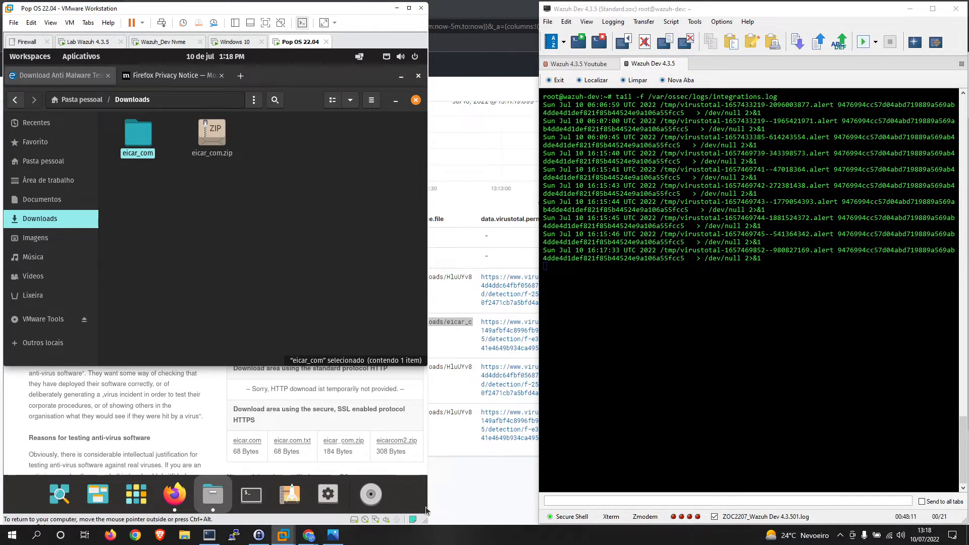
pyautogui.moveTo(426, 521); pyautogui.dragTo(539, 525)
pyautogui.click(287, 183)
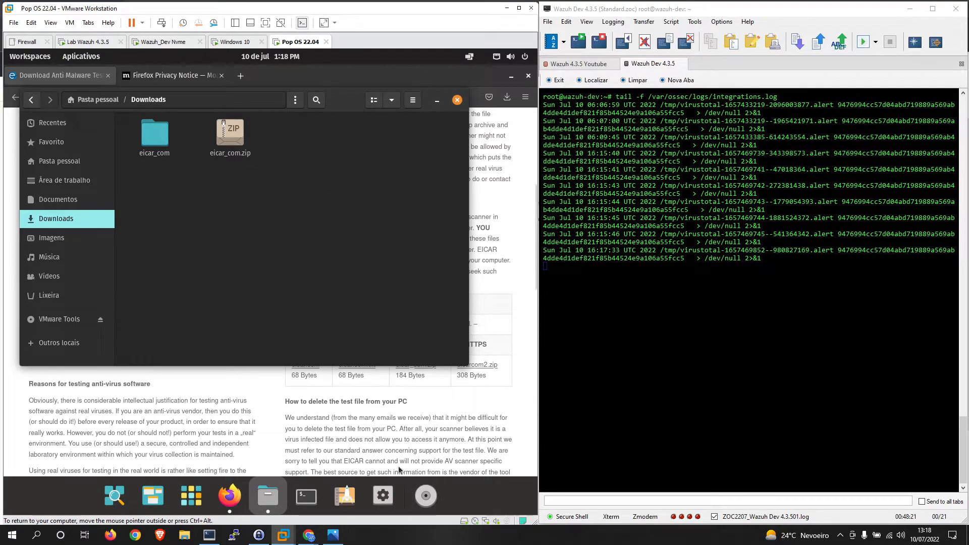
pyautogui.click(306, 495)
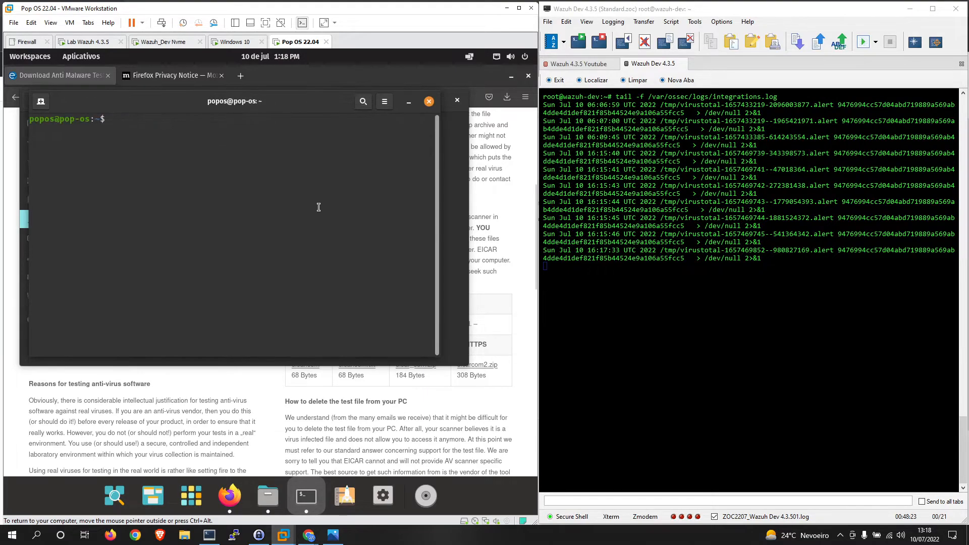
# Try cd /root/ in the Pop OS terminal and become root with sudo su, entering the account password.
pyautogui.write('cd')
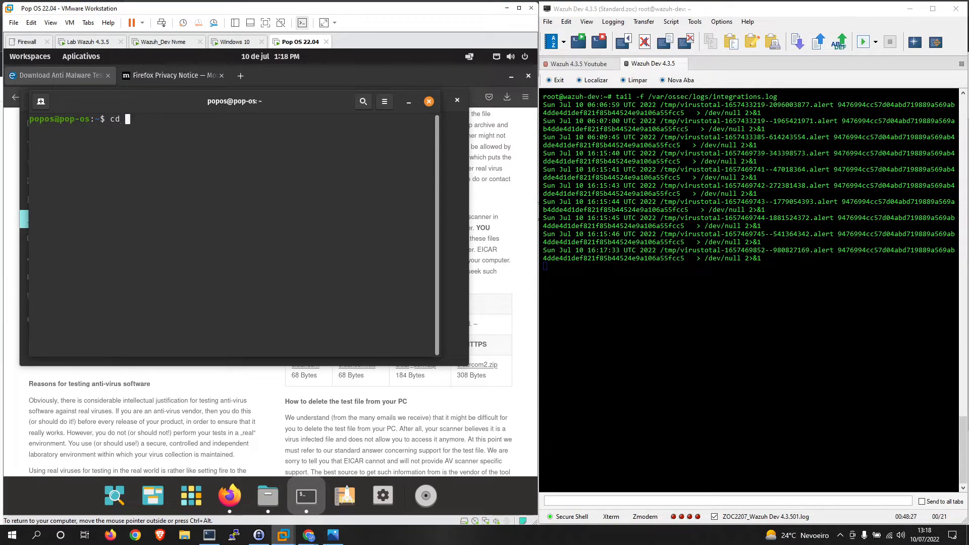
pyautogui.write(' /root/')
pyautogui.press('Return')
pyautogui.write('sudo su')
pyautogui.press('Return')
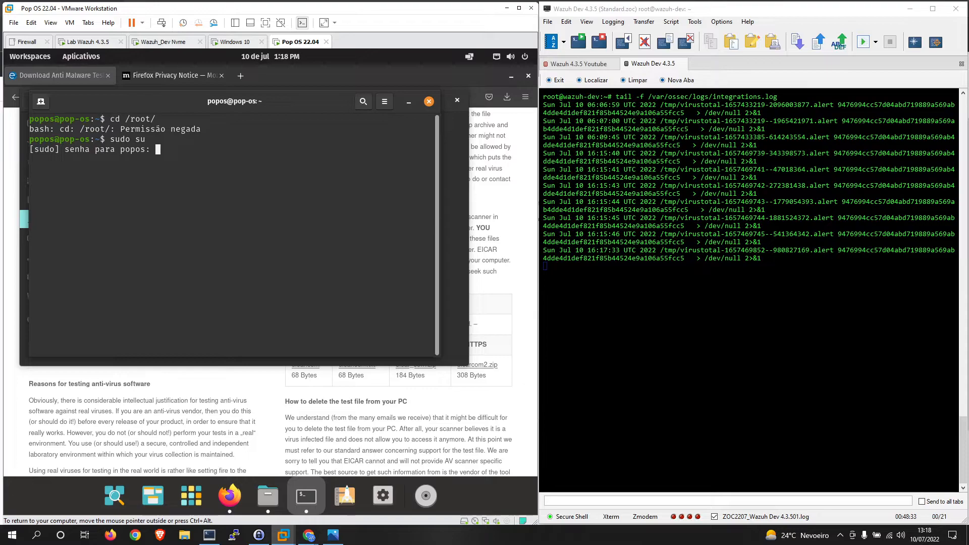
pyautogui.press('Return')
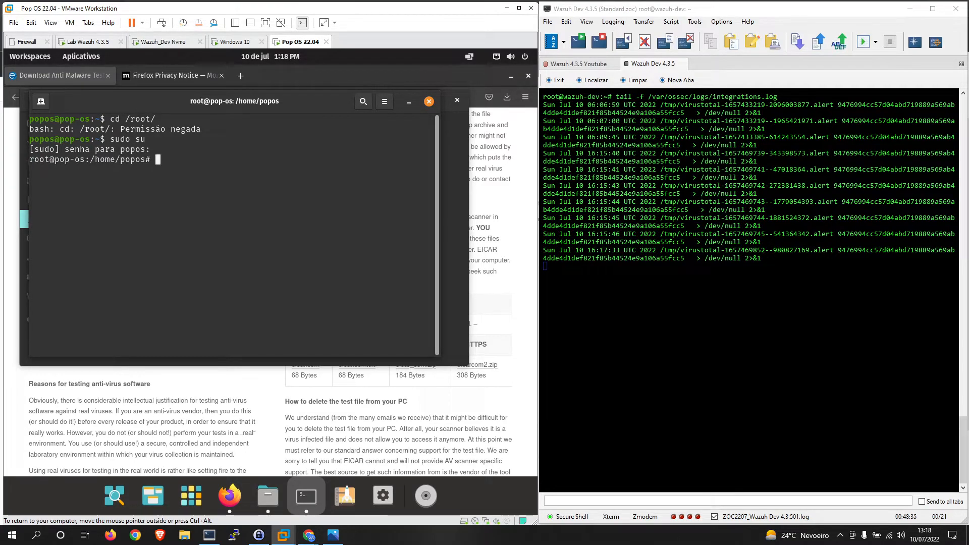
# Change to the /root/ directory as root, list its contents with ls and clear the terminal.
pyautogui.press('Return')
pyautogui.press('Return')
pyautogui.write('cd /root/')
pyautogui.press('Return')
pyautogui.write('ls')
pyautogui.press('Return')
pyautogui.press('Return')
pyautogui.press('Return')
pyautogui.press('Return')
pyautogui.press('Return')
pyautogui.write('sl')
pyautogui.press('Return')
pyautogui.write('ls')
pyautogui.press('Return')
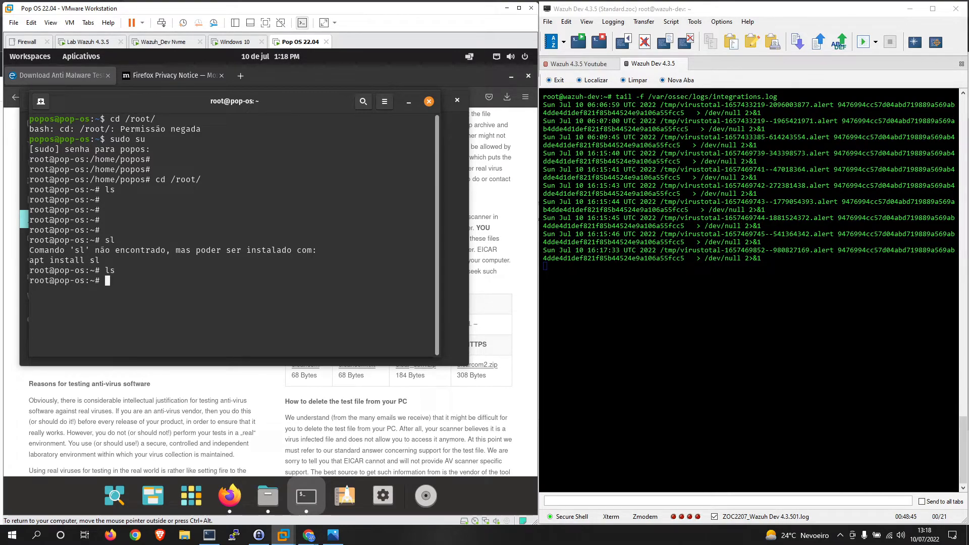
pyautogui.hotkey('ctrl', 'l')
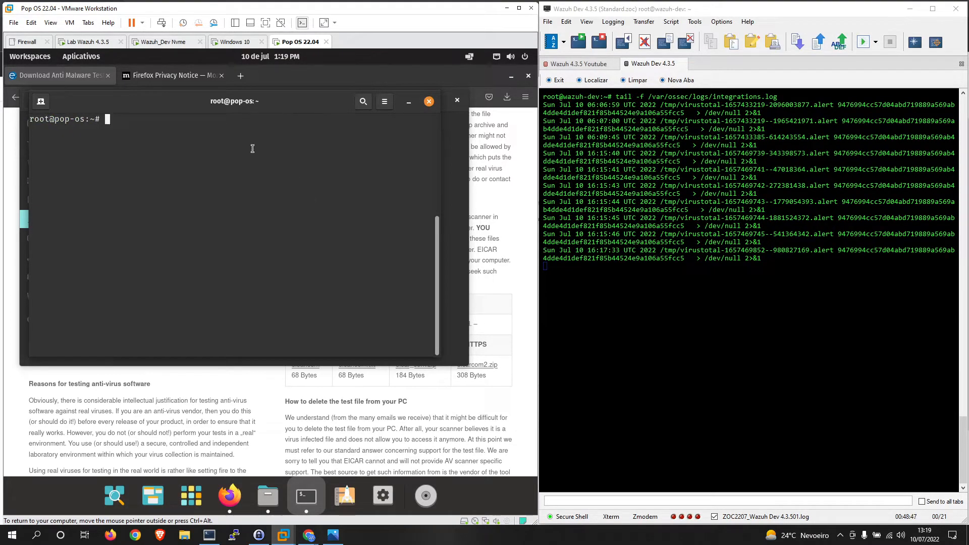
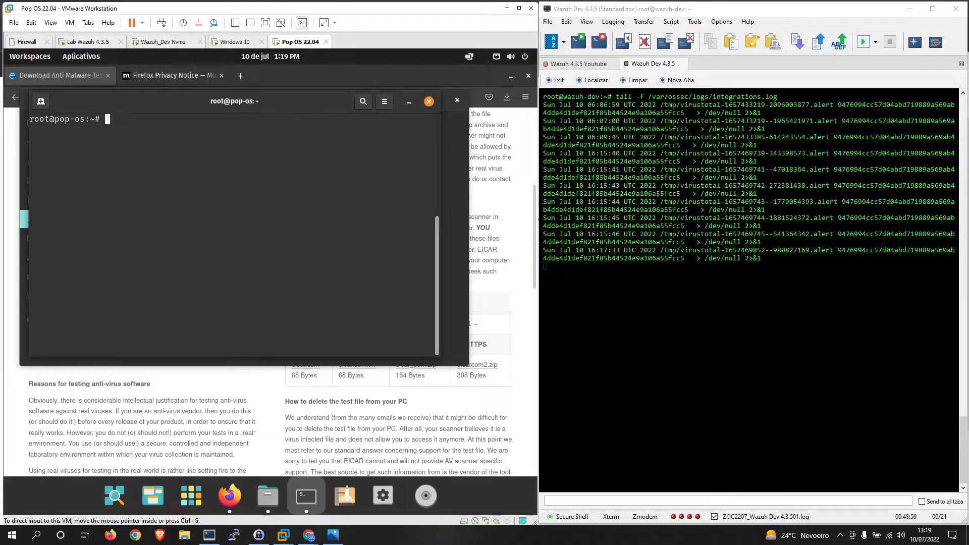
pyautogui.rightClick(301, 165)
pyautogui.click(324, 200)
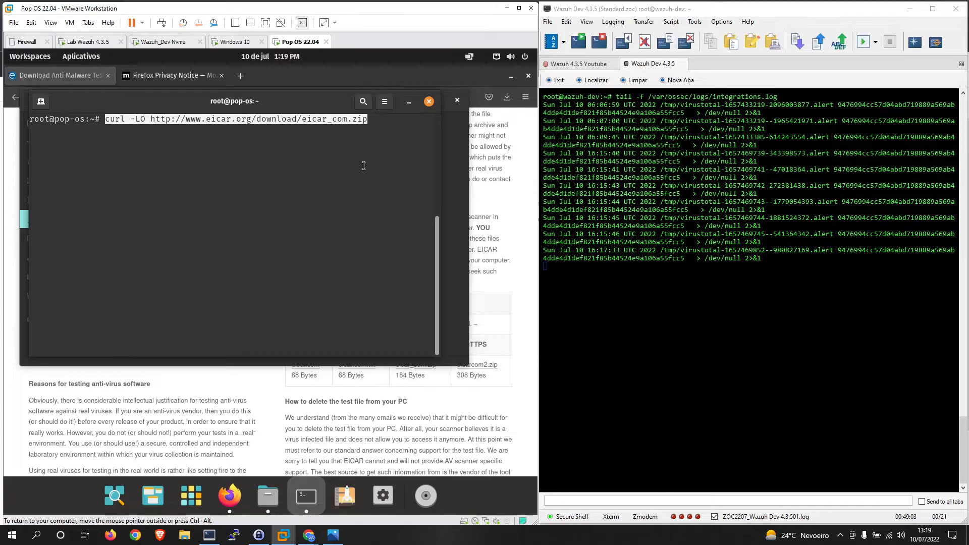
pyautogui.click(781, 260)
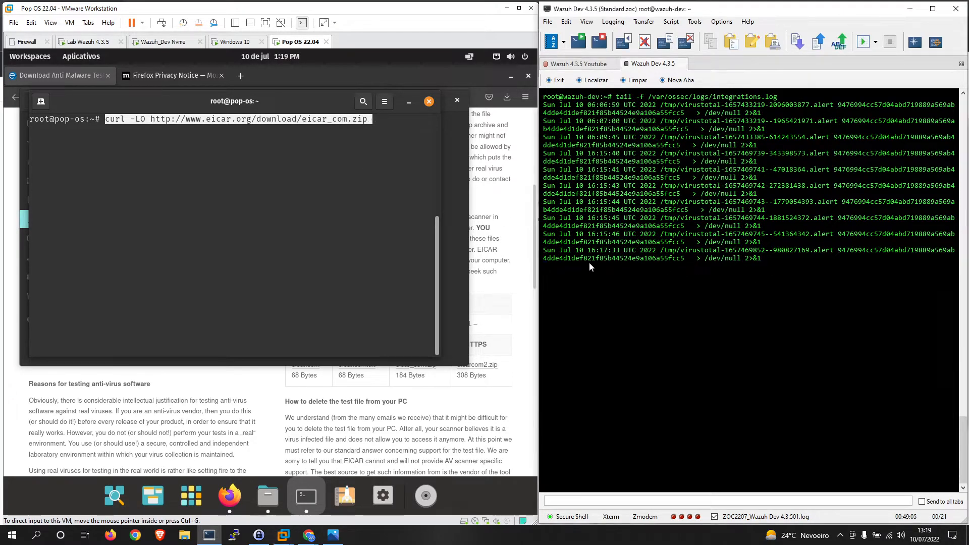
pyautogui.click(392, 125)
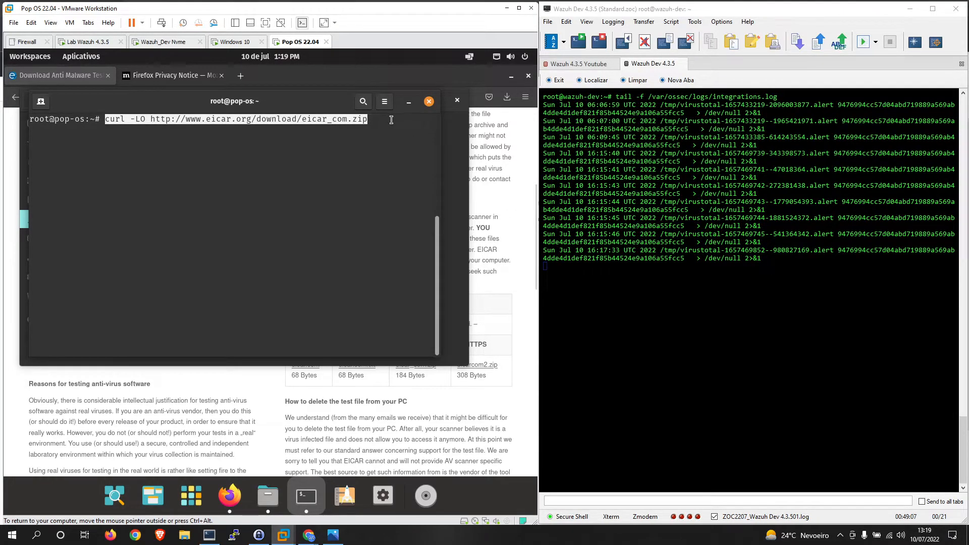
pyautogui.press('Return')
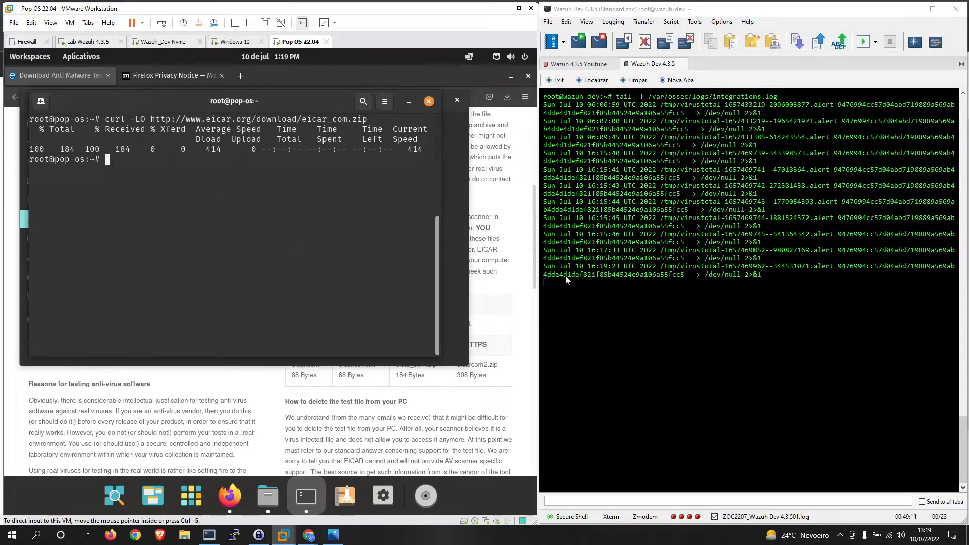
# Extract the downloaded test archive with unzip eicar_com.zip, correcting the mistyped uzip command.
pyautogui.write('uzio')
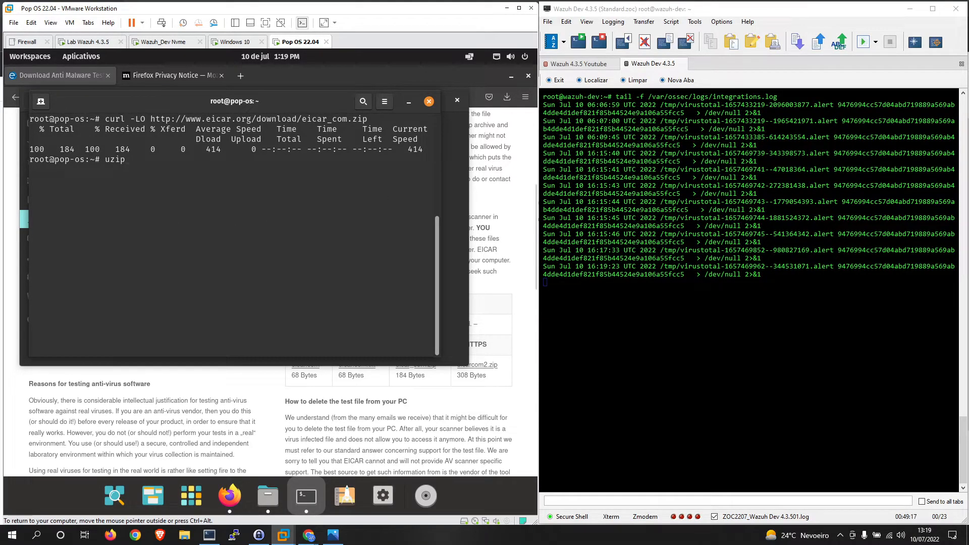
pyautogui.write(' eicar_com.zip')
pyautogui.press('Return')
pyautogui.press('Up')
pyautogui.press('Left')
pyautogui.press('Left')
pyautogui.press('Left')
pyautogui.press('Left')
pyautogui.press('Left')
pyautogui.press('Left')
pyautogui.press('Left')
pyautogui.press('Left')
pyautogui.press('Left')
pyautogui.press('Left')
pyautogui.press('Left')
pyautogui.press('Left')
pyautogui.press('Left')
pyautogui.press('Left')
pyautogui.press('Left')
pyautogui.press('Left')
pyautogui.press('Left')
pyautogui.write('n')
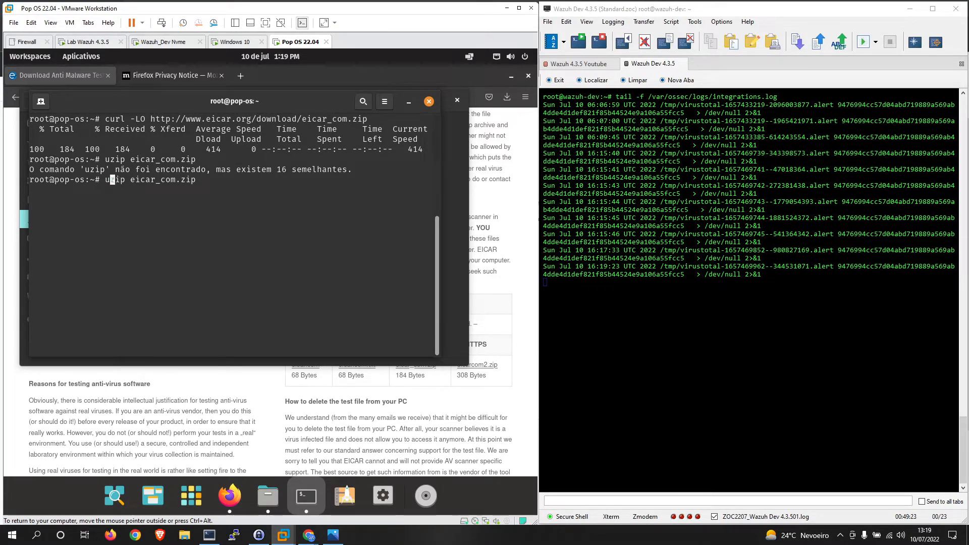
pyautogui.press('Return')
pyautogui.write('apt install ')
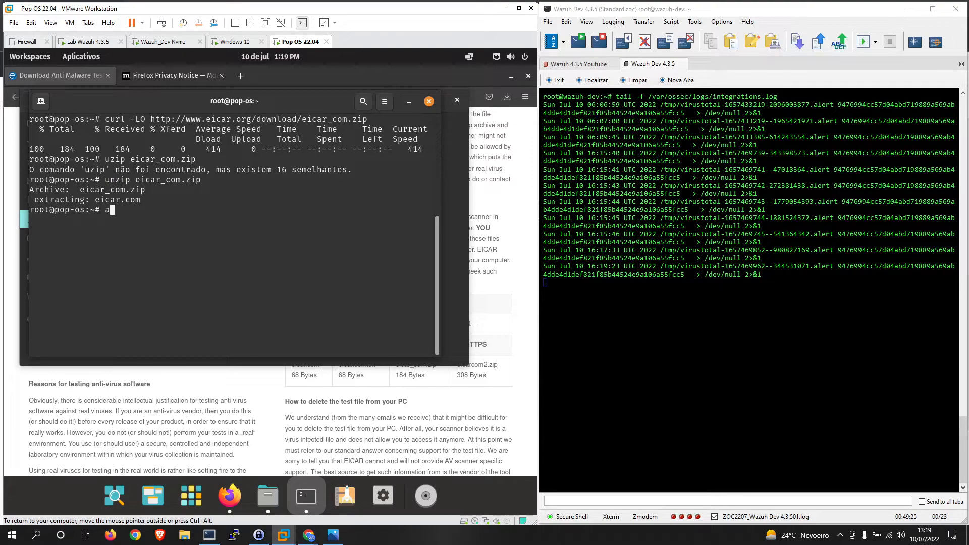
pyautogui.write('unz')
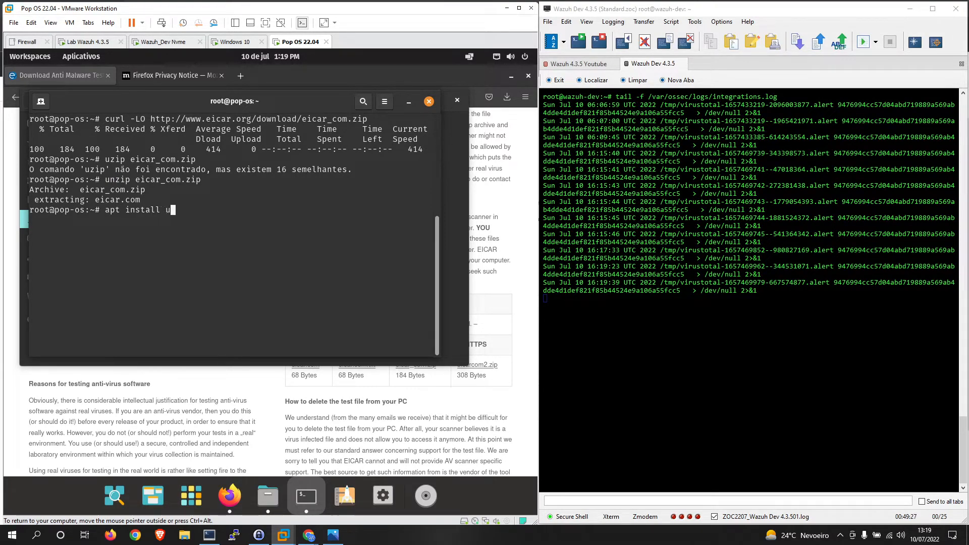
pyautogui.press('BackSpace')
pyautogui.press('BackSpace')
pyautogui.press('BackSpace')
pyautogui.press('BackSpace')
pyautogui.press('BackSpace')
pyautogui.press('BackSpace')
pyautogui.press('BackSpace')
pyautogui.press('BackSpace')
pyautogui.press('BackSpace')
pyautogui.press('BackSpace')
pyautogui.press('BackSpace')
pyautogui.press('BackSpace')
pyautogui.press('BackSpace')
pyautogui.press('BackSpace')
pyautogui.press('BackSpace')
# List the extracted files with ls and highlight the two newest VirusTotal entries in the integrations.log output.
pyautogui.write('ls')
pyautogui.press('Return')
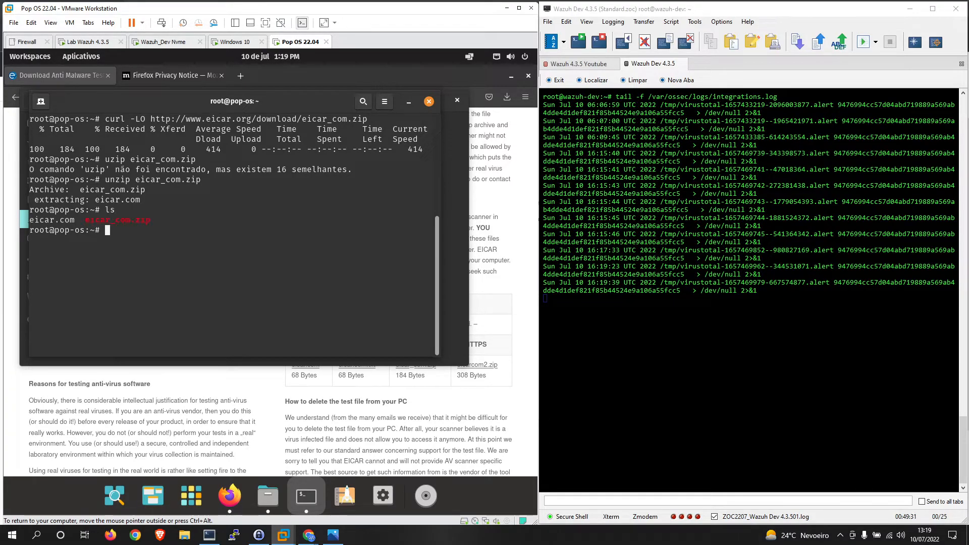
pyautogui.moveTo(757, 295); pyautogui.dragTo(545, 268)
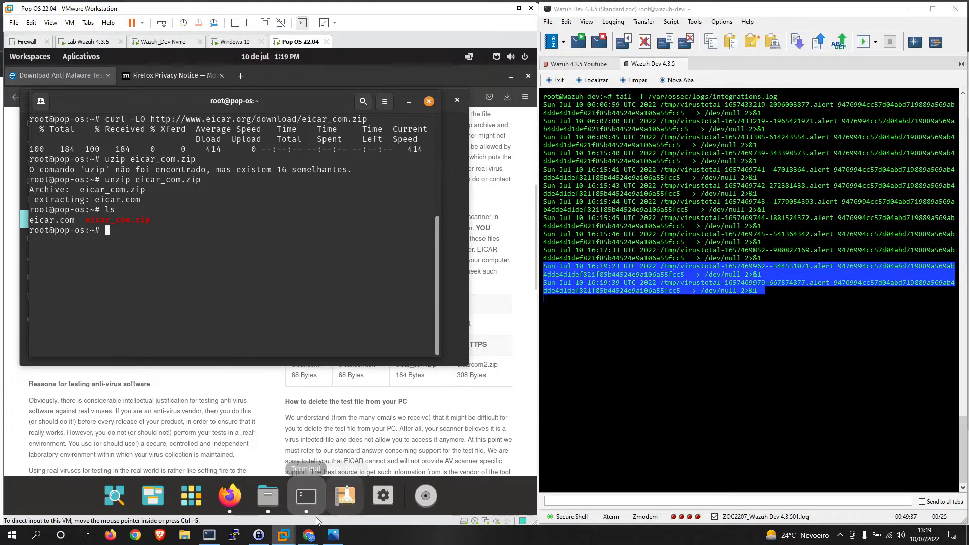
# Switch to the Wazuh browser window and refresh the VirusTotal events for the last 5 minutes.
pyautogui.moveTo(309, 535)
pyautogui.click(342, 499)
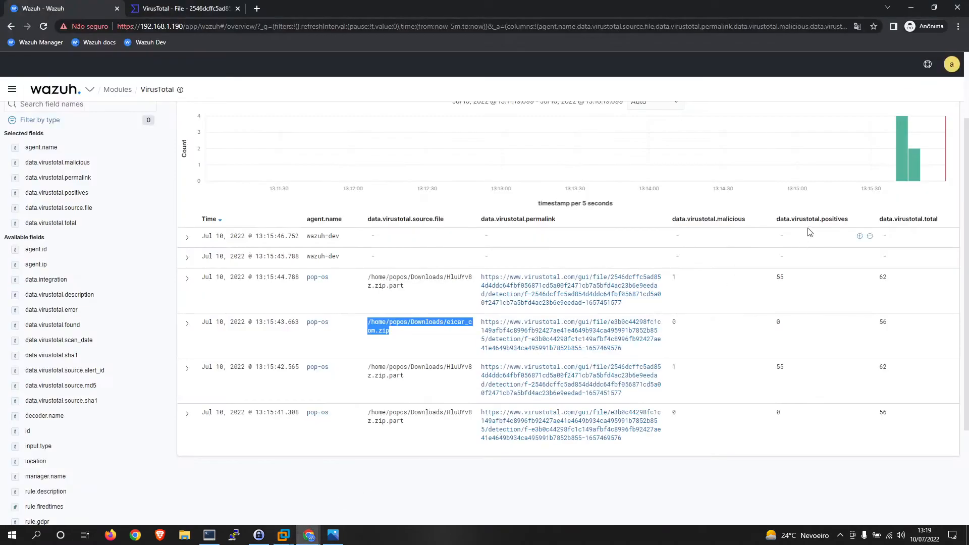
pyautogui.scroll(3, 891, 151)
pyautogui.click(936, 146)
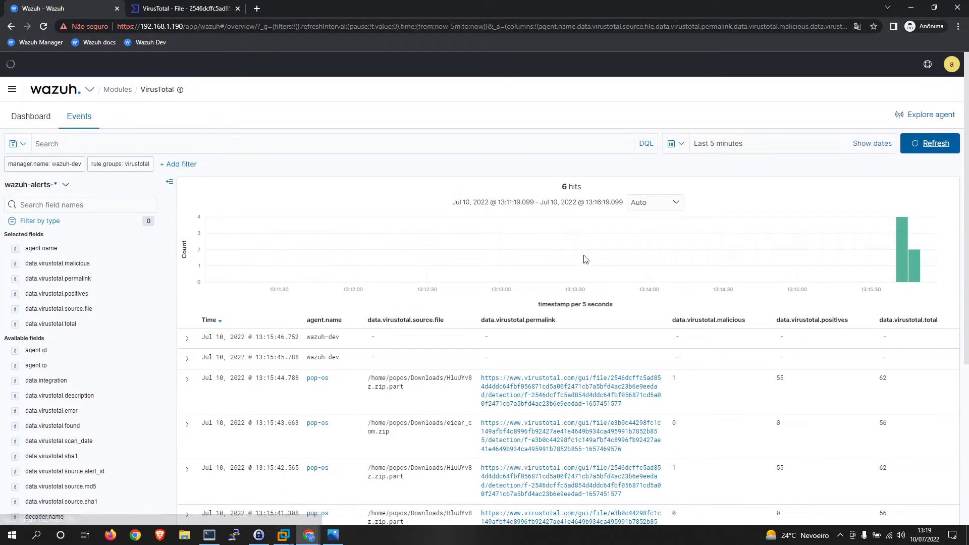
# Check the source file paths of the two newest pop-os events, highlighting /root/eicar_com.zip.
pyautogui.moveTo(368, 337); pyautogui.dragTo(424, 338)
pyautogui.click(390, 346)
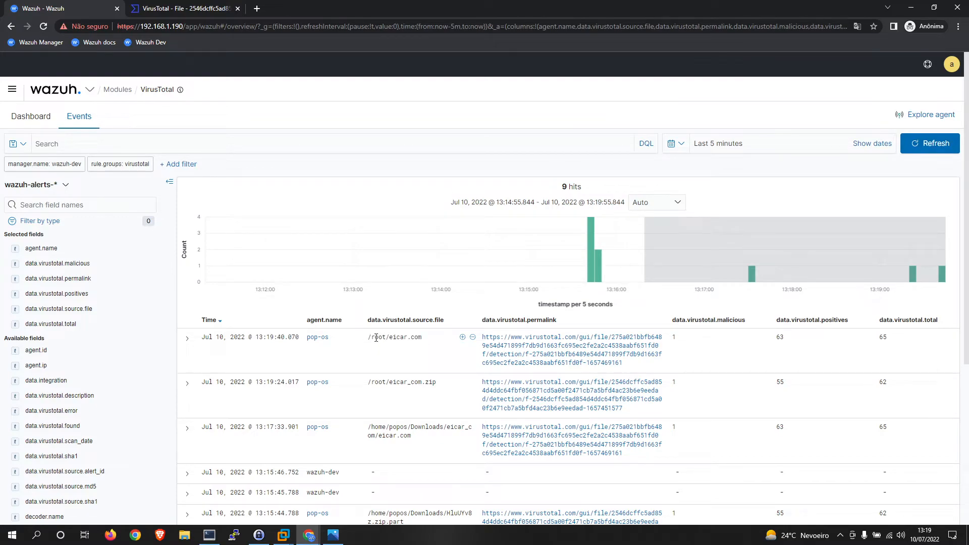
pyautogui.moveTo(371, 383); pyautogui.dragTo(437, 384)
pyautogui.scroll(-1, 409, 338)
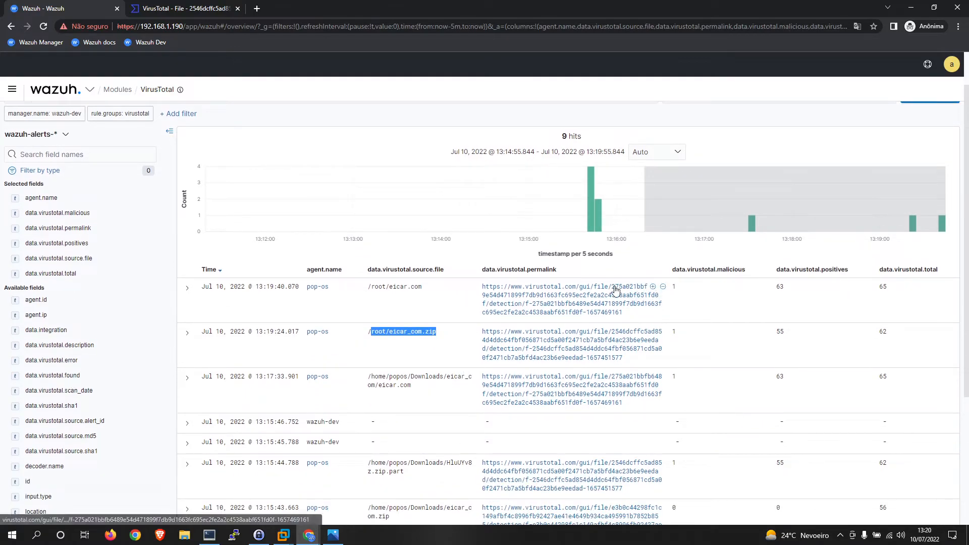
# Expand the /root/eicar.com event and review its VirusTotal permalink, malicious and positives fields.
pyautogui.click(187, 289)
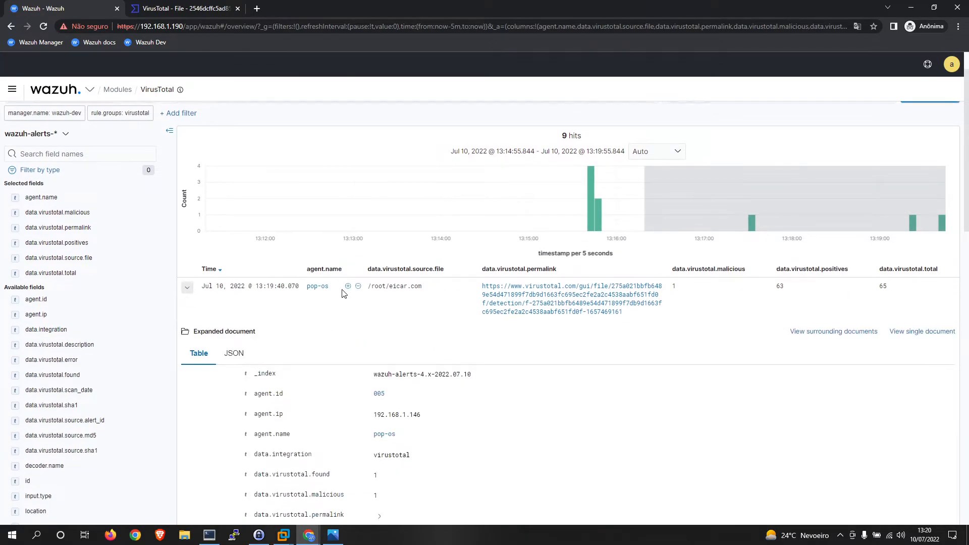
pyautogui.scroll(-5, 354, 282)
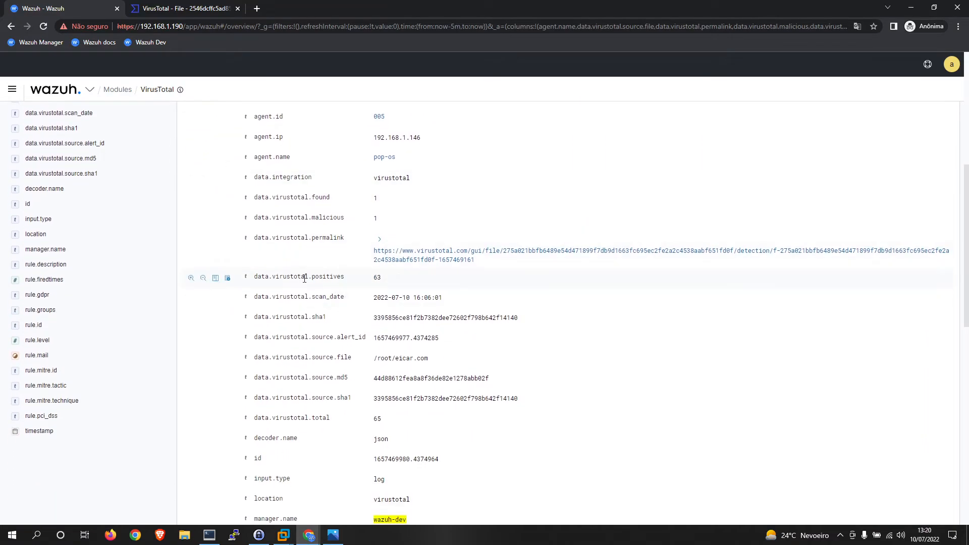
pyautogui.scroll(4, 437, 278)
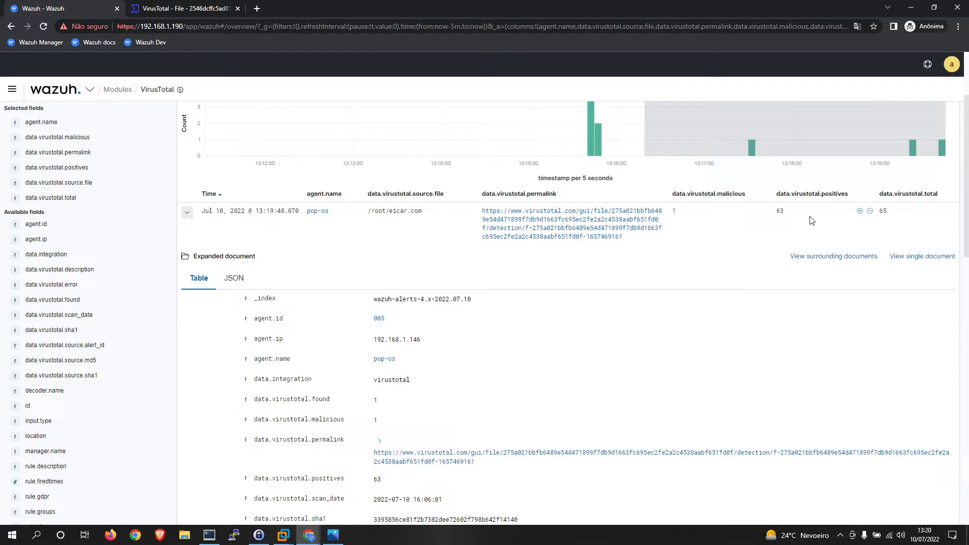
pyautogui.scroll(-3, 453, 382)
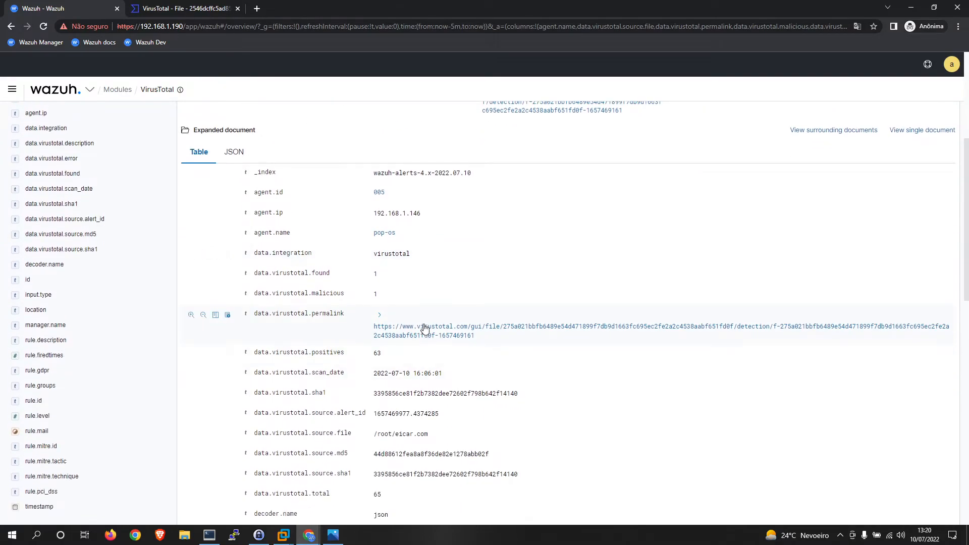
# Open the /root/eicar.com event's VirusTotal report from its permalink, and close both VirusTotal report tabs.
pyautogui.click(425, 327)
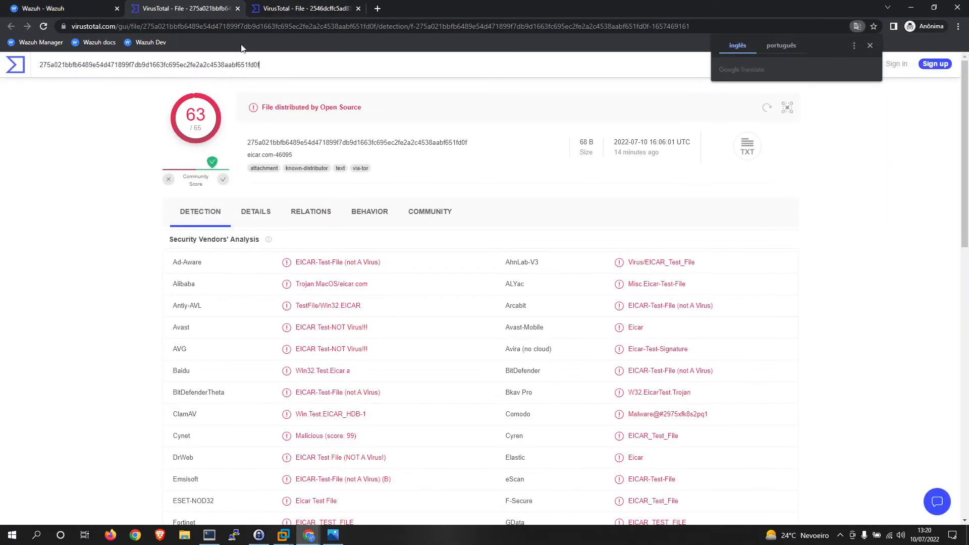
pyautogui.click(238, 9)
pyautogui.click(238, 9)
# Examine the expanded event's source file, hashes, decoder, rule description, rule level and MITRE fields.
pyautogui.scroll(-2, 446, 315)
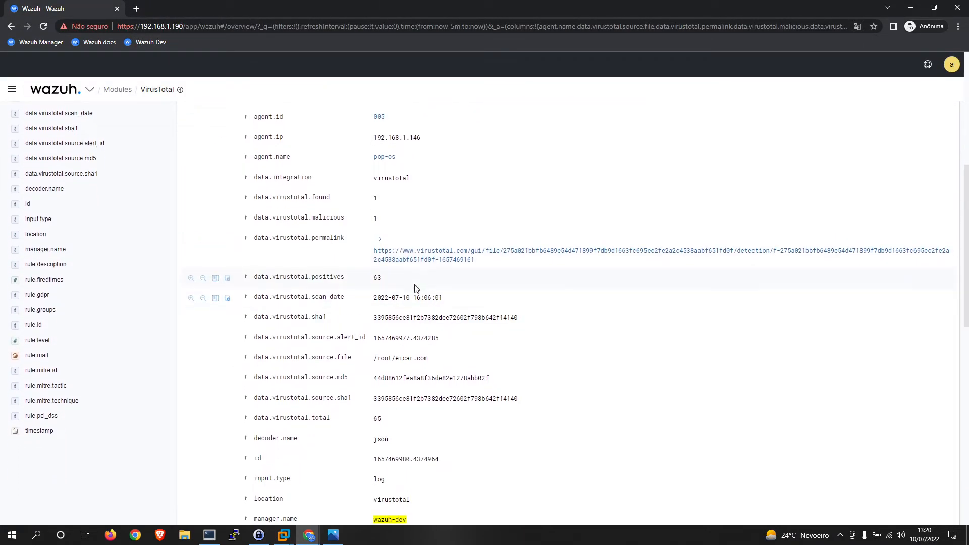
pyautogui.moveTo(435, 358); pyautogui.dragTo(372, 377)
pyautogui.scroll(-1, 406, 373)
pyautogui.scroll(-1, 406, 372)
pyautogui.scroll(-2, 435, 351)
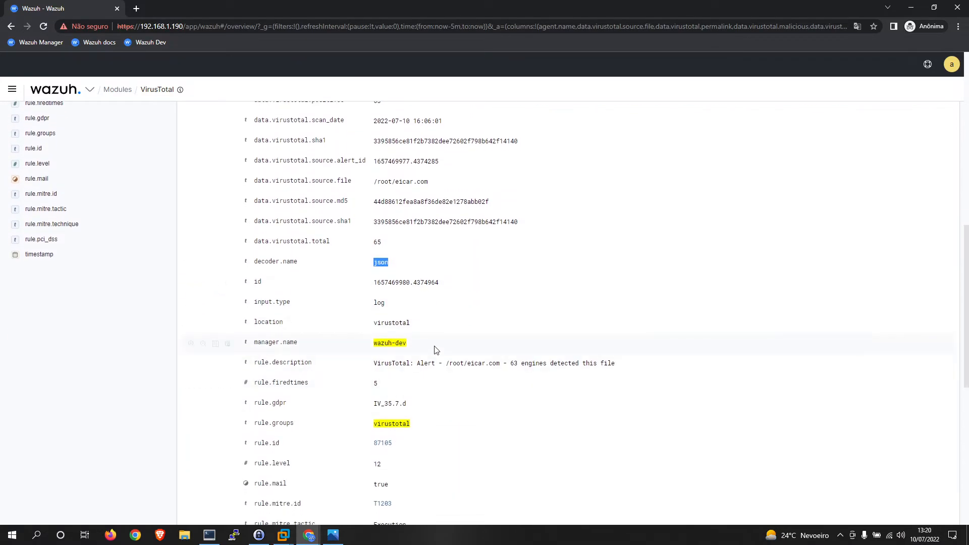
pyautogui.scroll(-1, 443, 302)
pyautogui.scroll(-1, 435, 296)
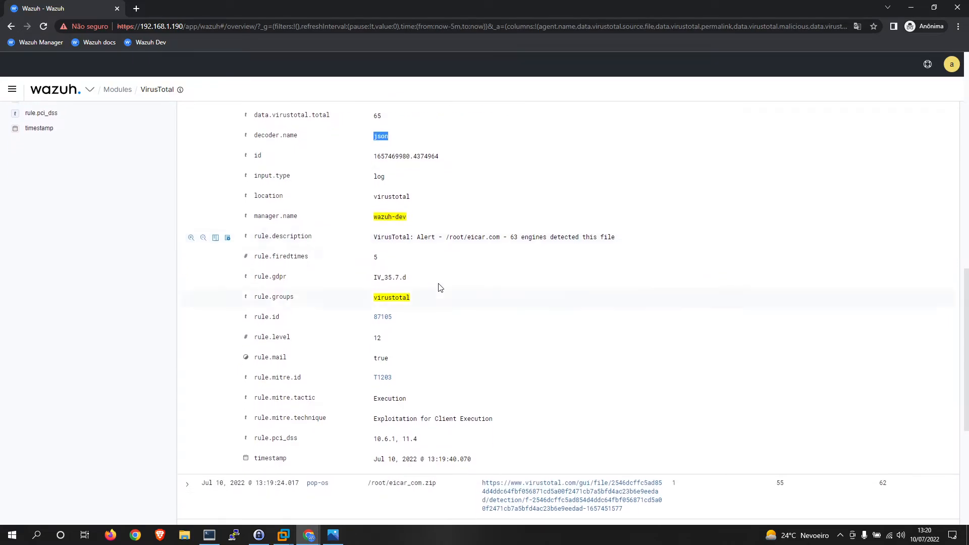
# Highlight the expanded event's scan date and its found and malicious values for inspection.
pyautogui.scroll(5, 445, 303)
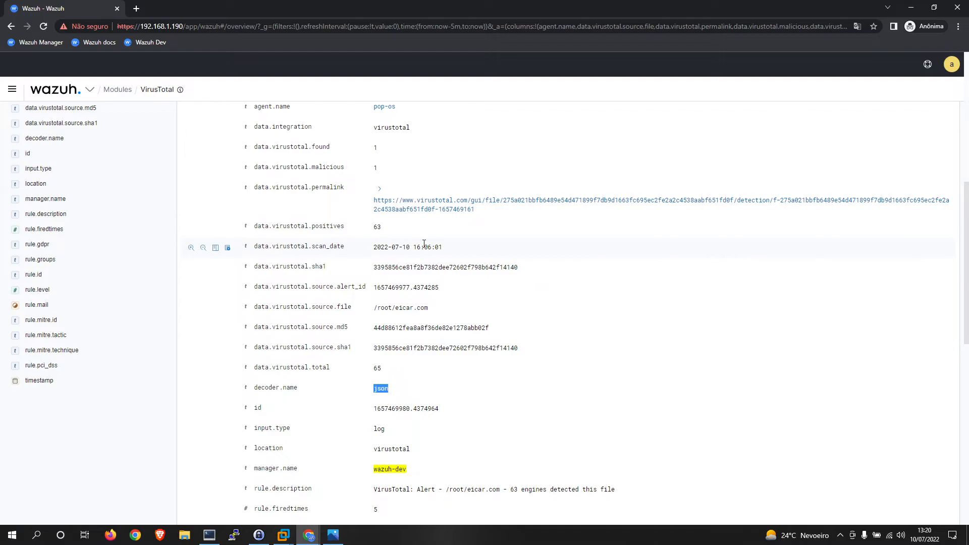
pyautogui.moveTo(453, 250); pyautogui.dragTo(375, 247)
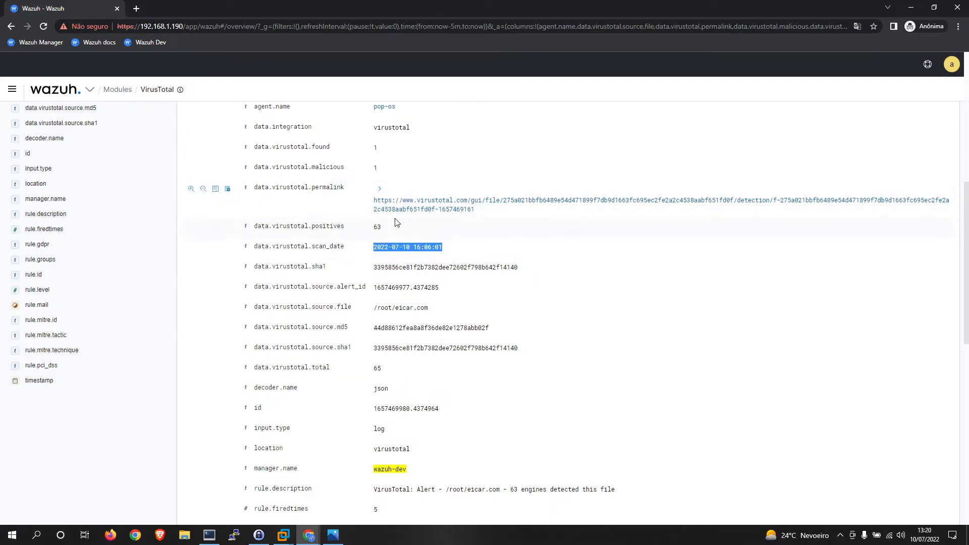
pyautogui.scroll(2, 404, 243)
pyautogui.doubleClick(376, 274)
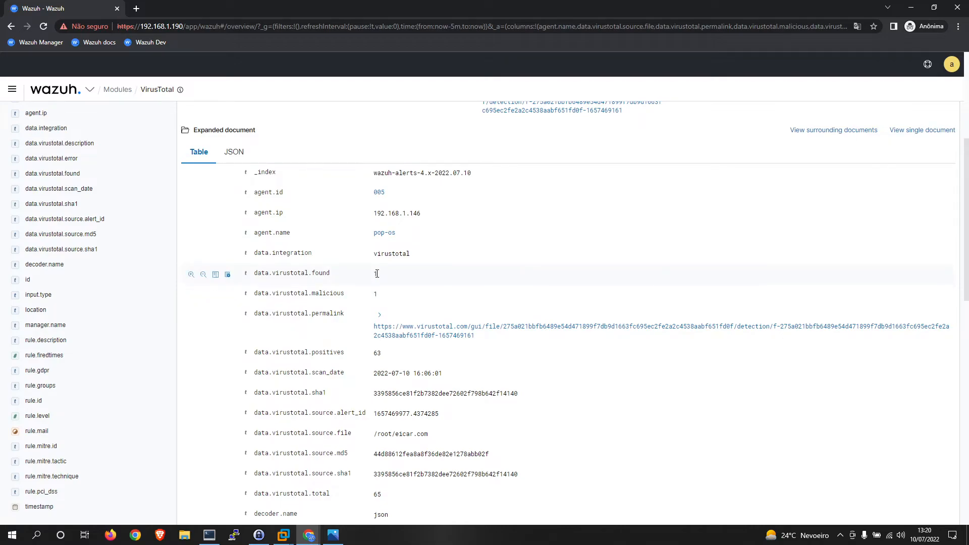
pyautogui.click(380, 300)
pyautogui.doubleClick(379, 299)
pyautogui.doubleClick(373, 274)
pyautogui.doubleClick(376, 296)
pyautogui.scroll(-1, 401, 293)
pyautogui.scroll(6, 403, 293)
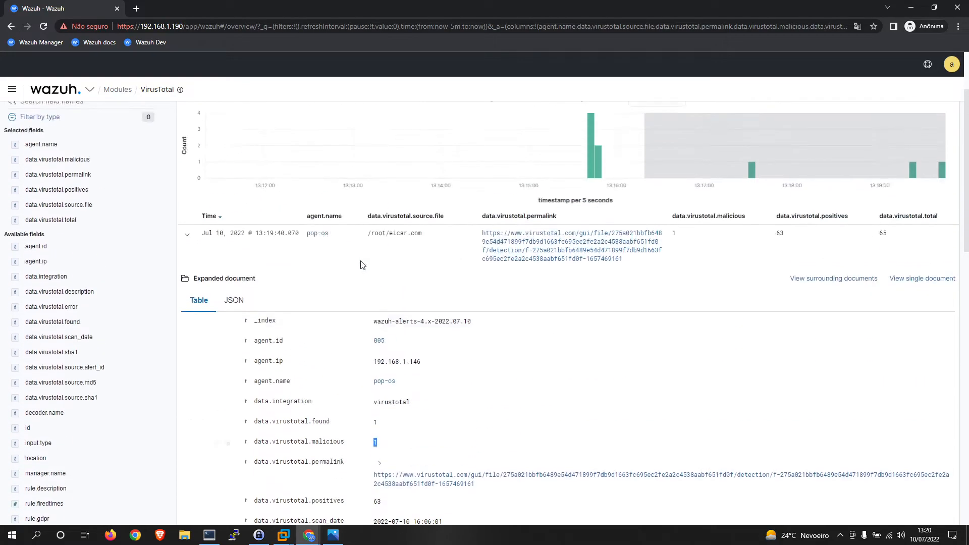
# Open the VirusTotal module's dashboard and review its charts down to the Last files table.
pyautogui.click(31, 117)
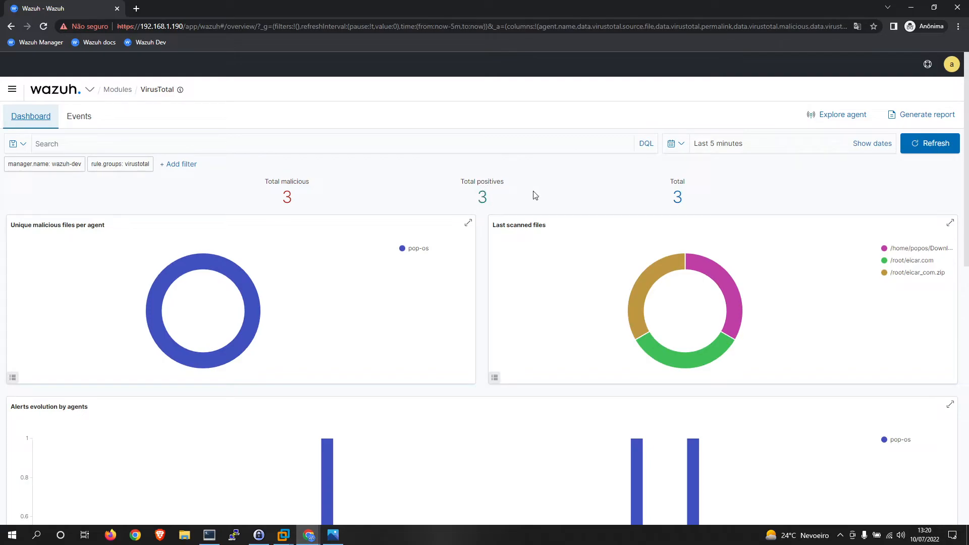
pyautogui.scroll(-2, 526, 199)
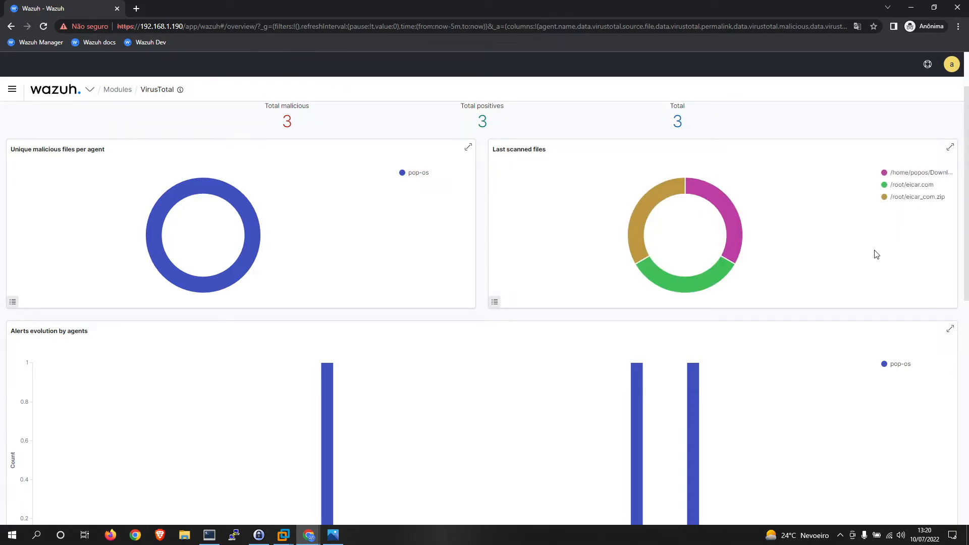
pyautogui.scroll(-9, 877, 253)
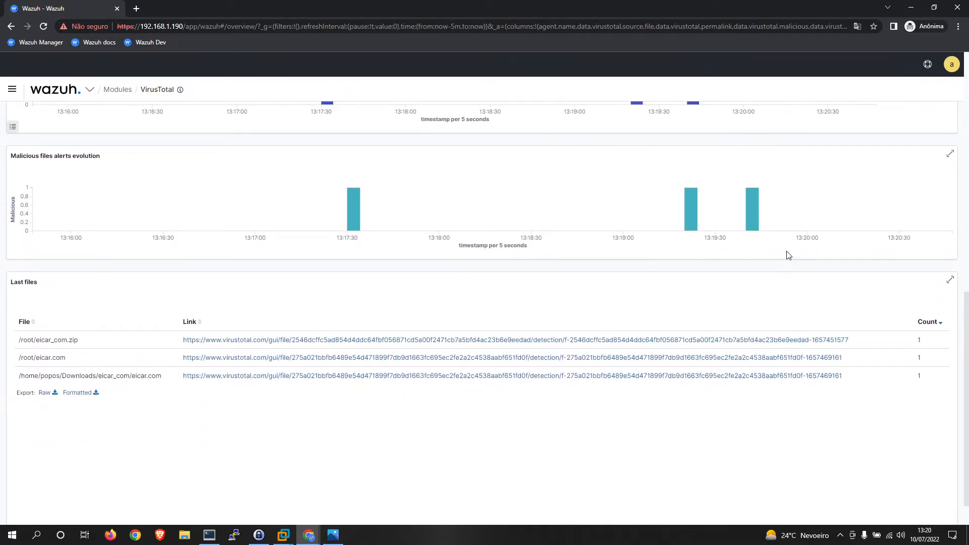
# Switch to the Windows 10 virtual machine in VMware Workstation and launch Microsoft Edge there.
pyautogui.scroll(10, 784, 252)
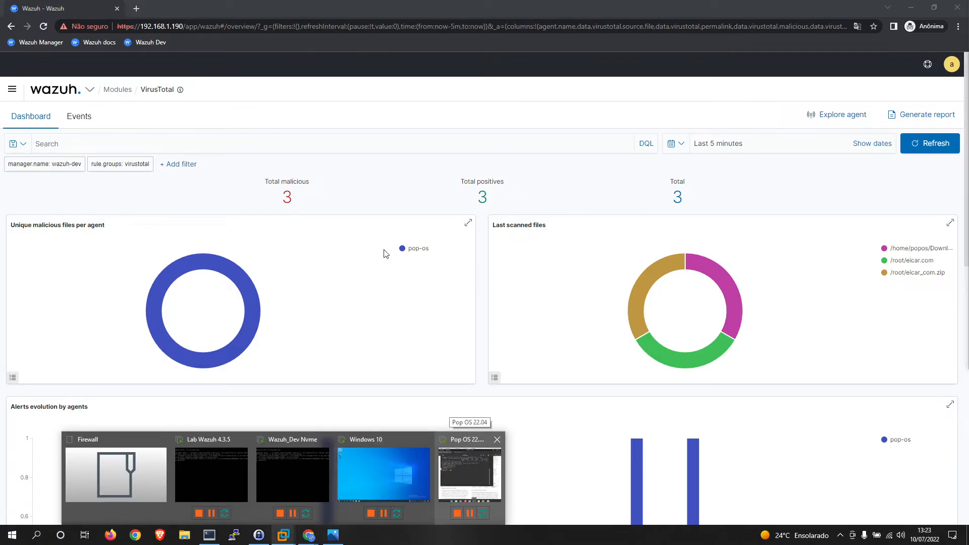
pyautogui.click(559, 182)
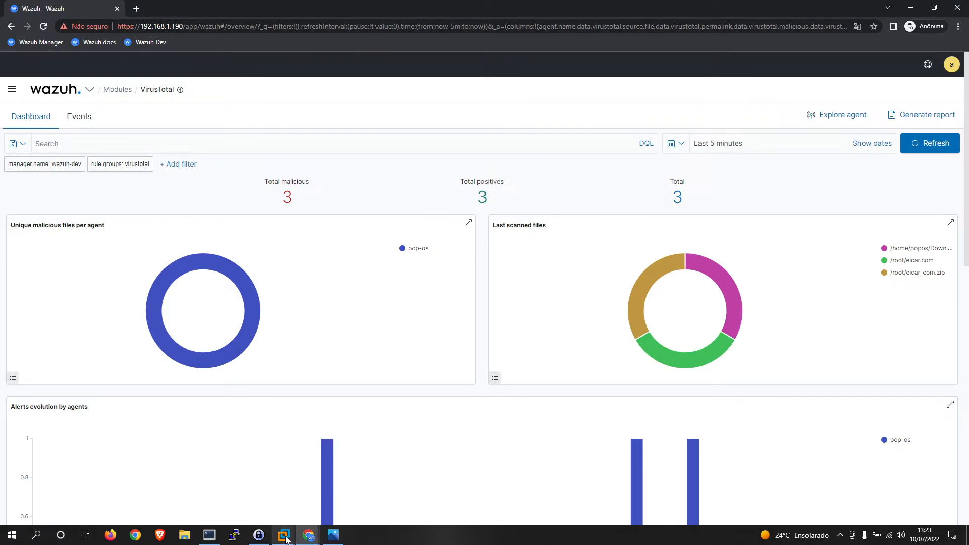
pyautogui.moveTo(285, 538)
pyautogui.click(353, 477)
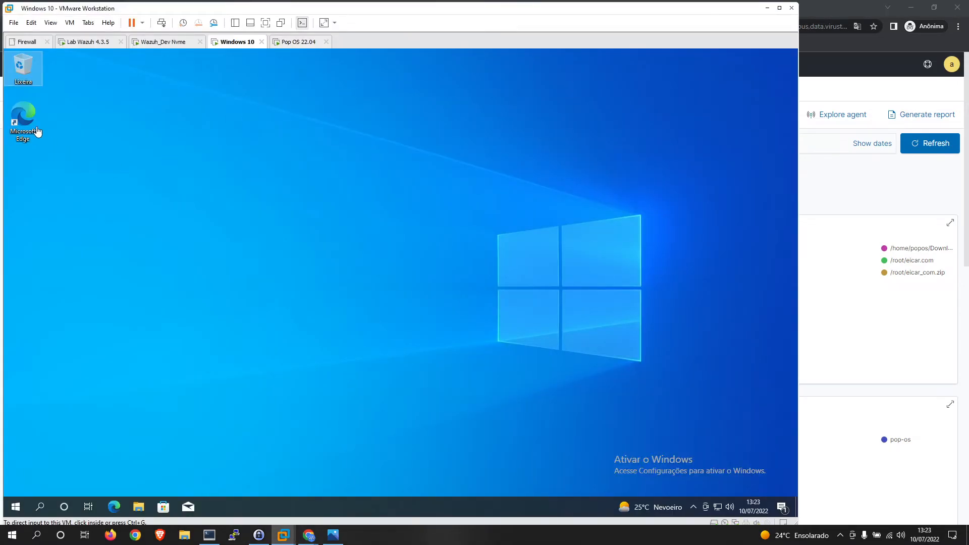
pyautogui.click(115, 132)
pyautogui.doubleClick(23, 120)
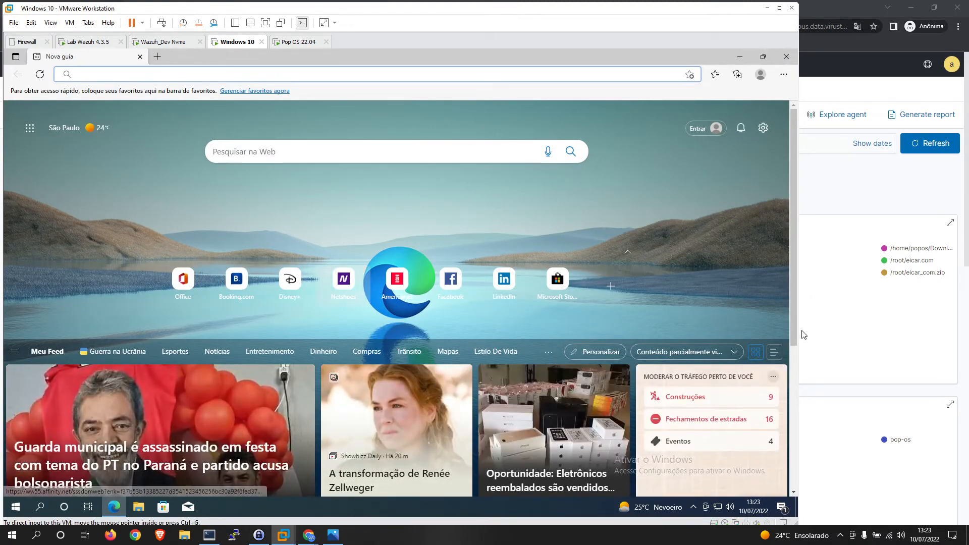
# Find Windows Security in the virtual machine and open the management settings for its virus and threat protection.
pyautogui.click(17, 508)
pyautogui.write('segu')
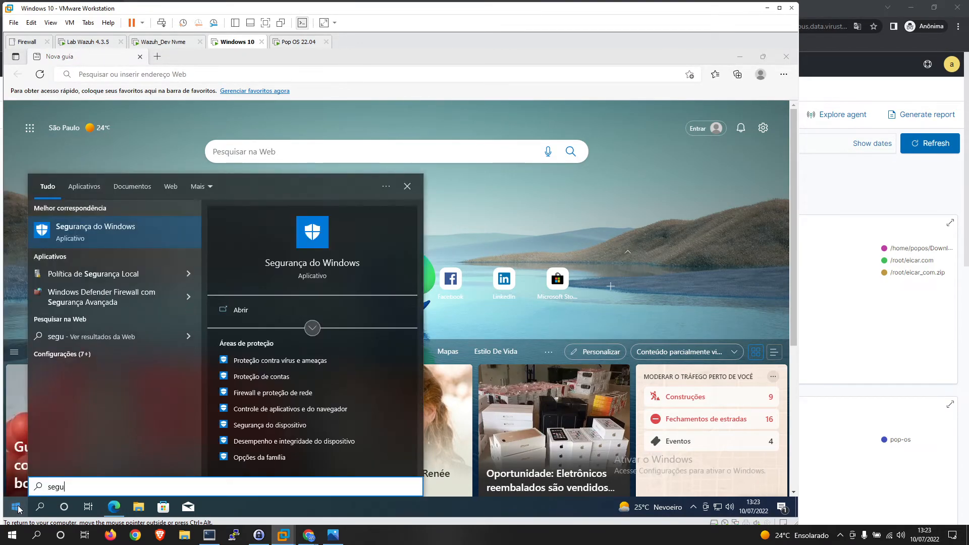
pyautogui.click(101, 240)
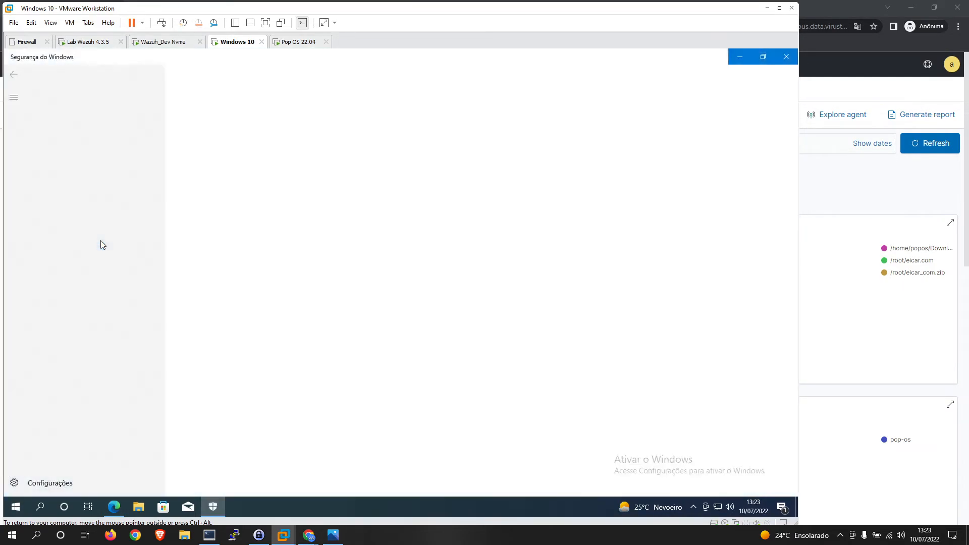
pyautogui.click(235, 188)
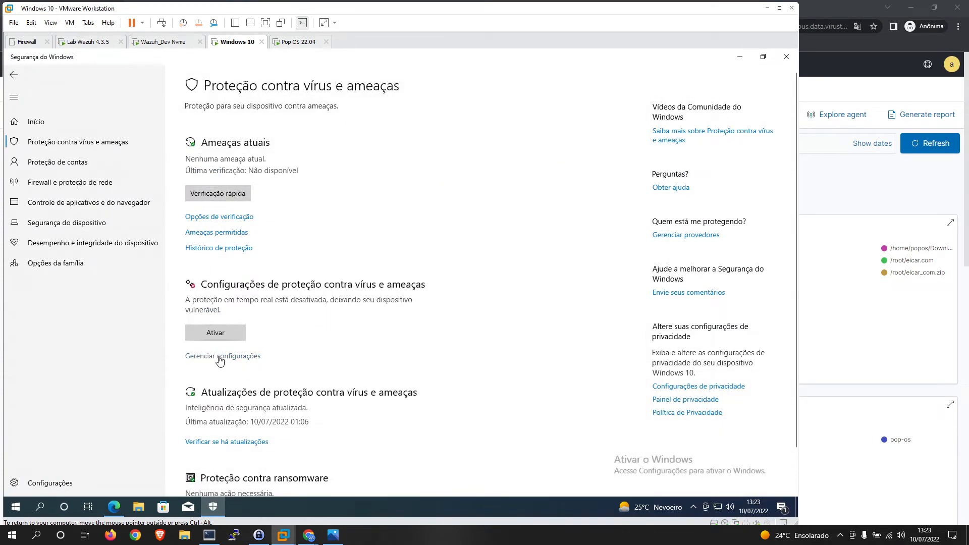
pyautogui.click(220, 357)
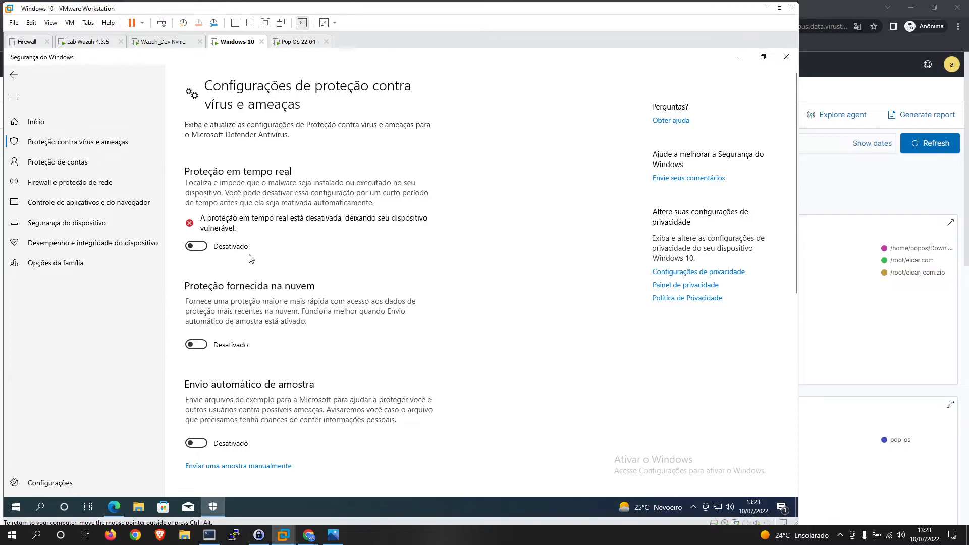
# Examine the real-time, cloud-delivered, sample submission and tamper protection switches, and minimize Windows Security.
pyautogui.scroll(-2, 251, 256)
pyautogui.scroll(-3, 257, 282)
pyautogui.scroll(-1, 253, 324)
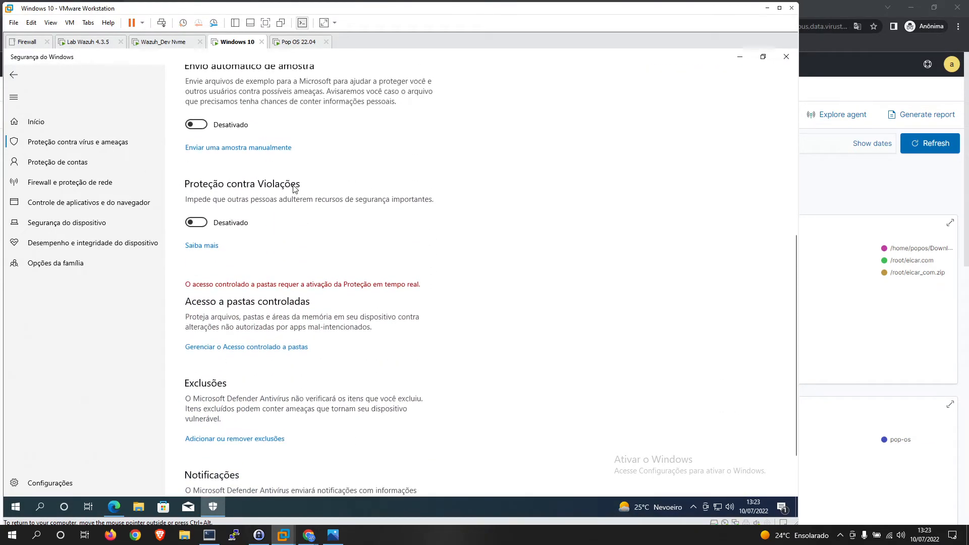
pyautogui.scroll(-1, 296, 187)
pyautogui.scroll(8, 297, 186)
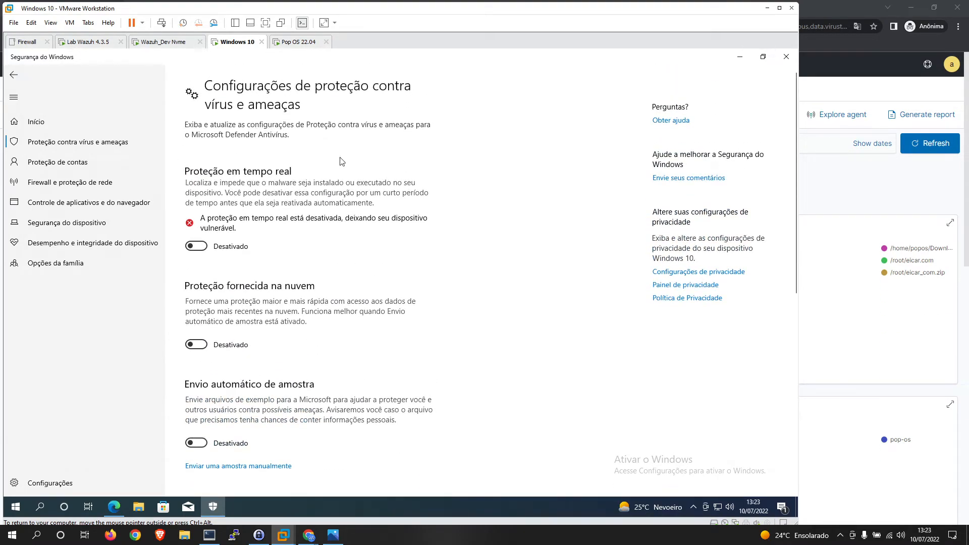
pyautogui.scroll(-5, 391, 204)
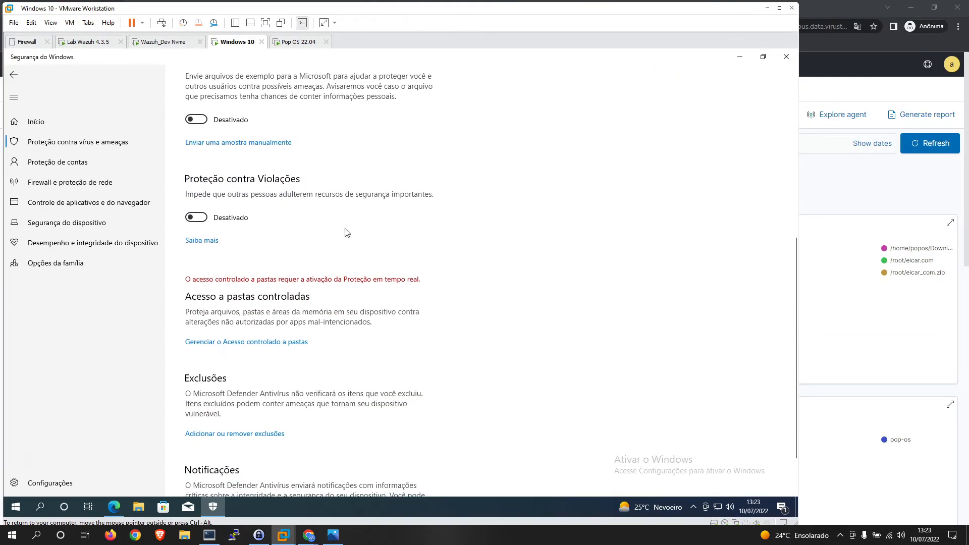
pyautogui.scroll(5, 340, 167)
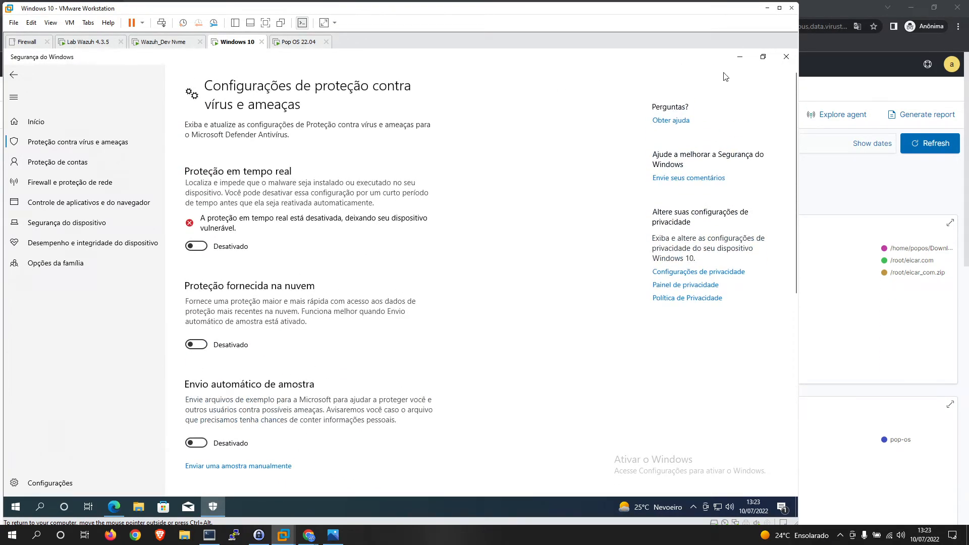
pyautogui.click(740, 57)
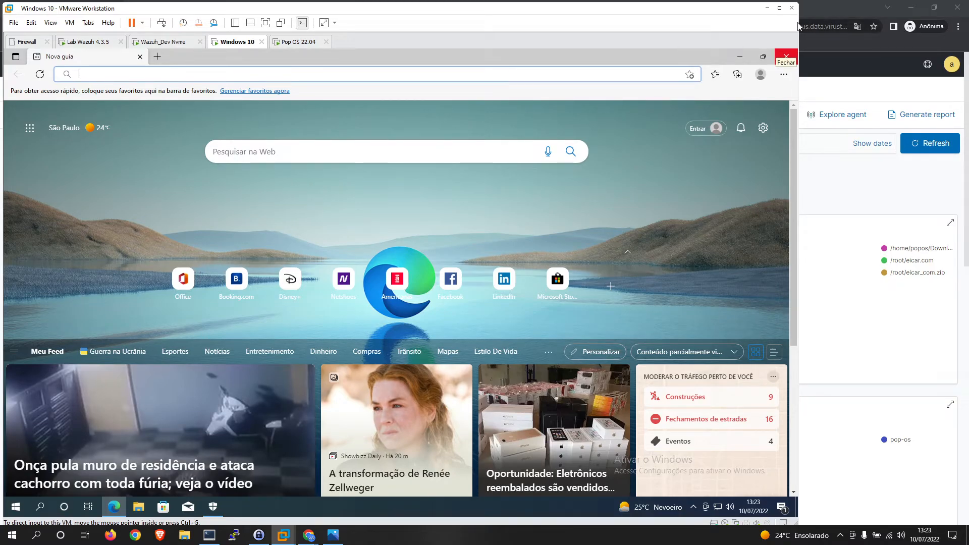
# Narrow the virtual machine window and bring up the Wazuh Dev 4.3.5 terminal following integrations.log beside it.
pyautogui.moveTo(799, 26); pyautogui.dragTo(493, 86)
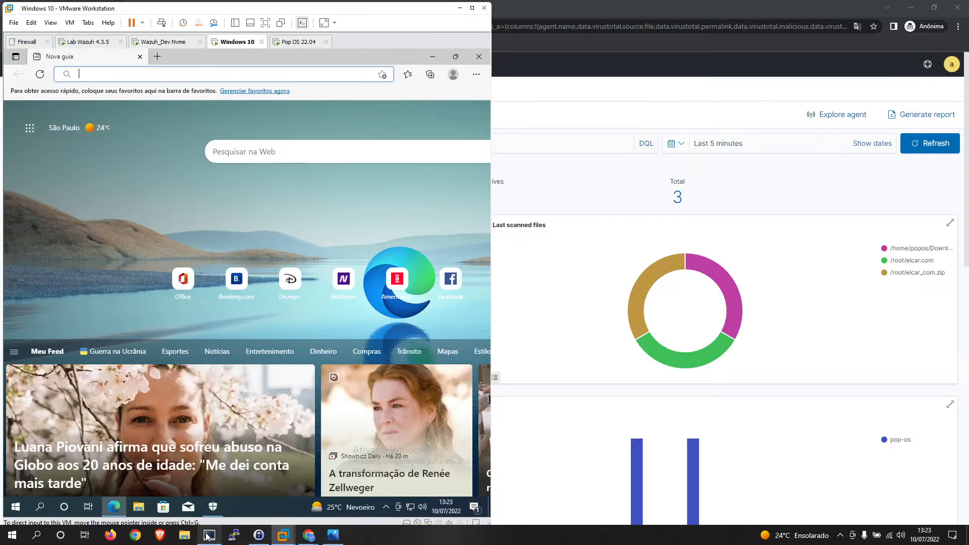
pyautogui.moveTo(207, 536)
pyautogui.click(207, 496)
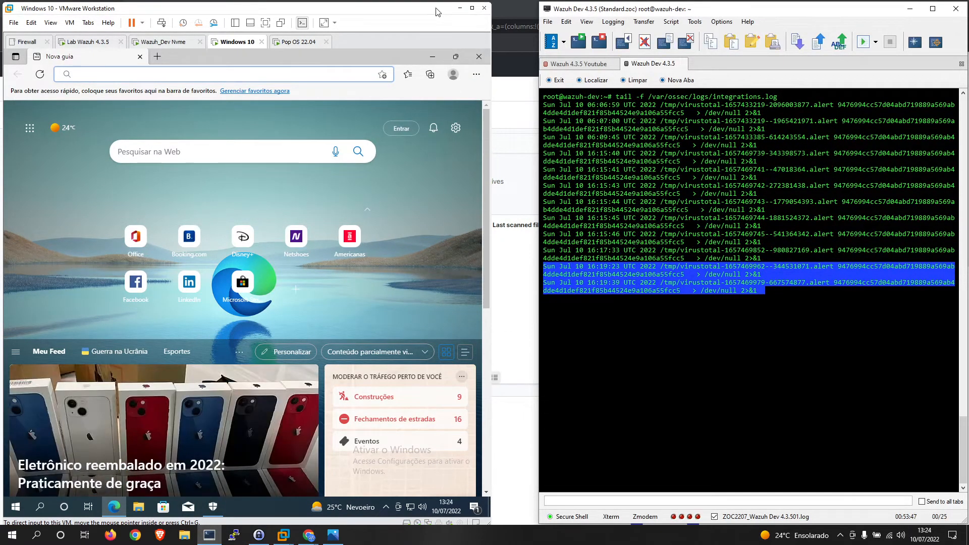
pyautogui.click(466, 363)
pyautogui.moveTo(490, 525); pyautogui.dragTo(534, 523)
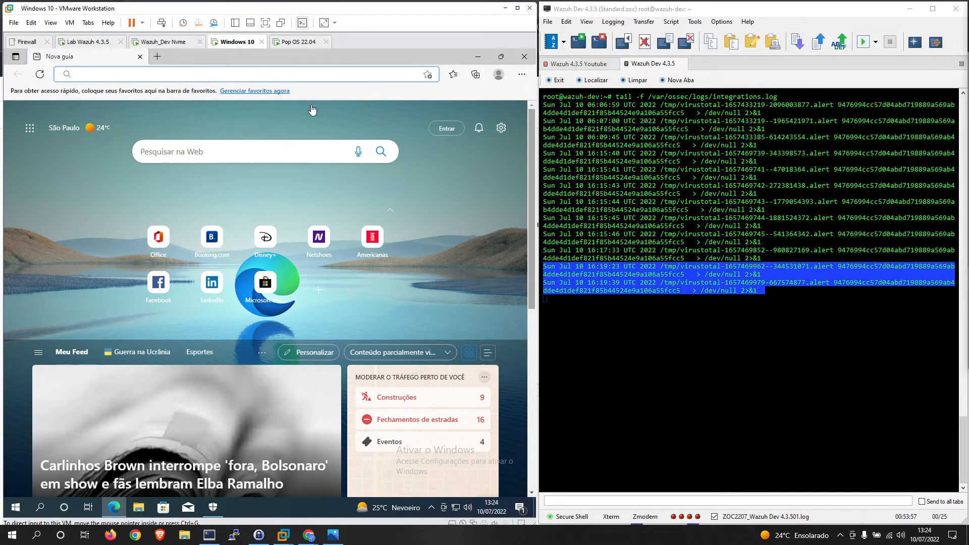
pyautogui.click(301, 74)
pyautogui.write('http://www.eicar.org')
pyautogui.press('Return')
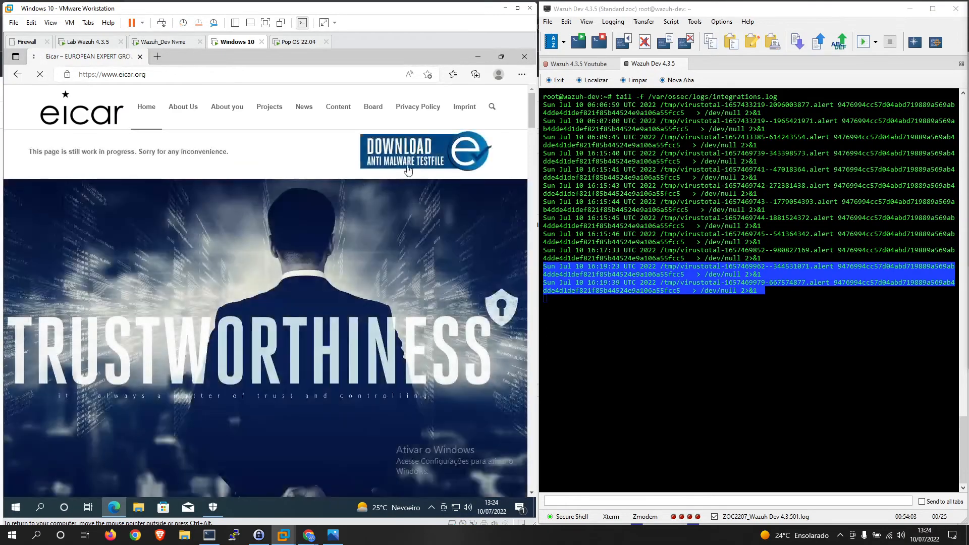
pyautogui.click(409, 166)
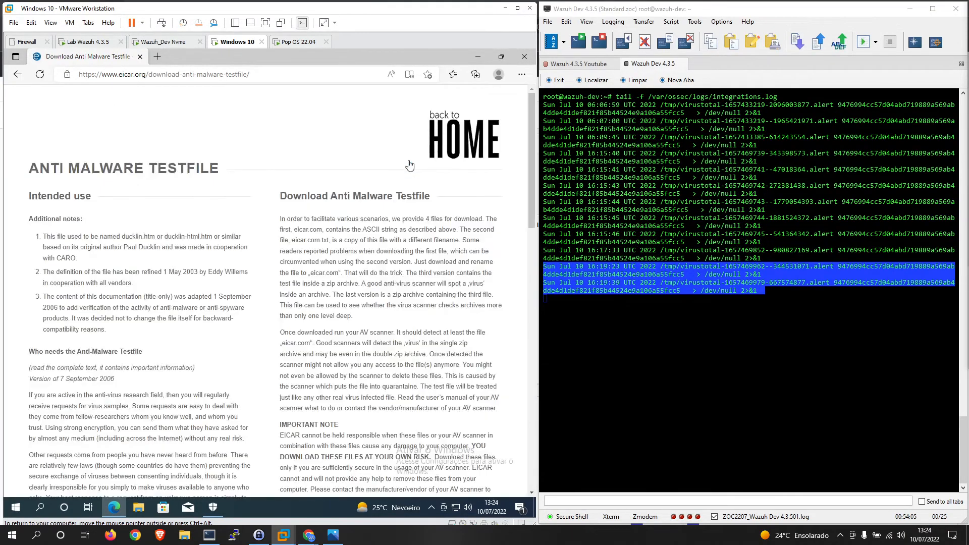
pyautogui.scroll(-1, 431, 302)
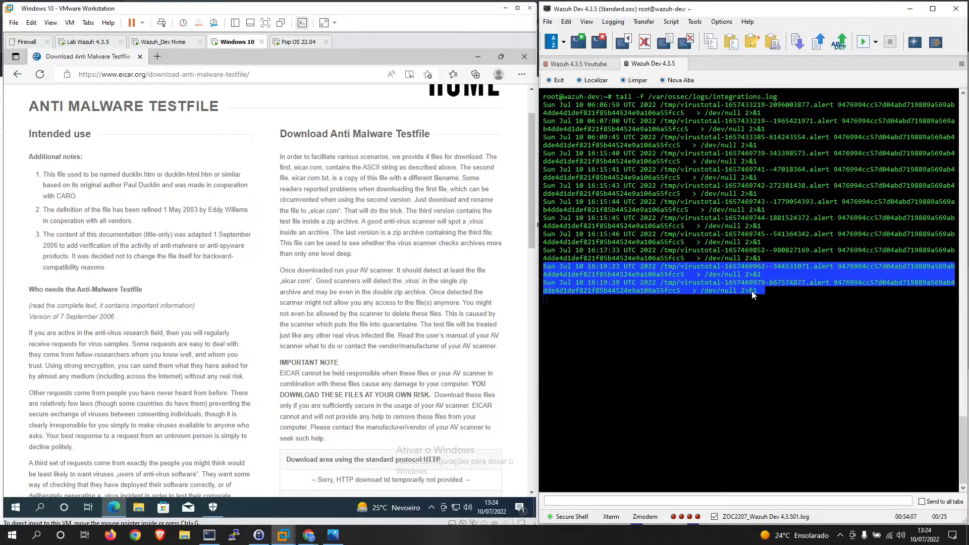
# Highlight the last integrations.log entry in the terminal, and download eicarcom2.zip from the EICAR page's HTTPS area.
pyautogui.click(768, 290)
pyautogui.moveTo(755, 293); pyautogui.dragTo(535, 275)
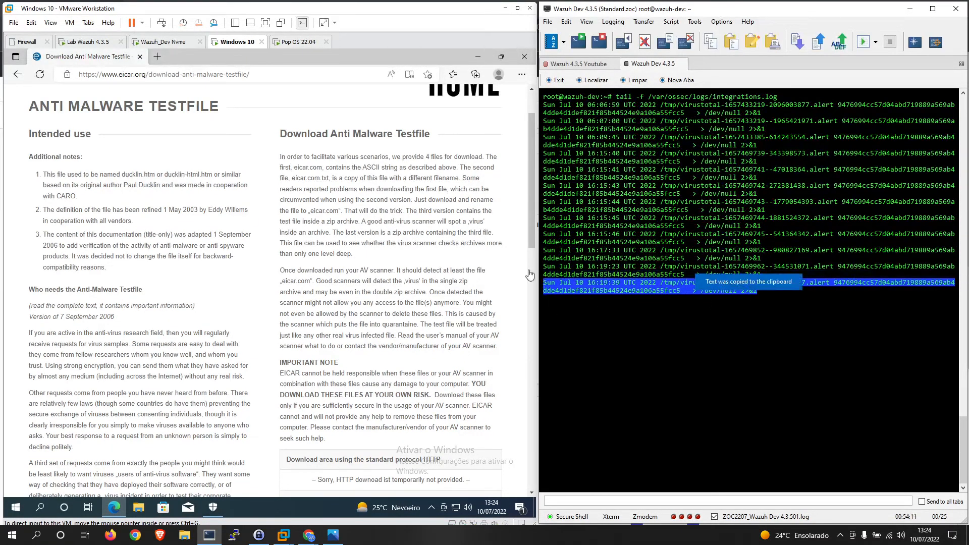
pyautogui.click(385, 303)
pyautogui.scroll(-4, 385, 305)
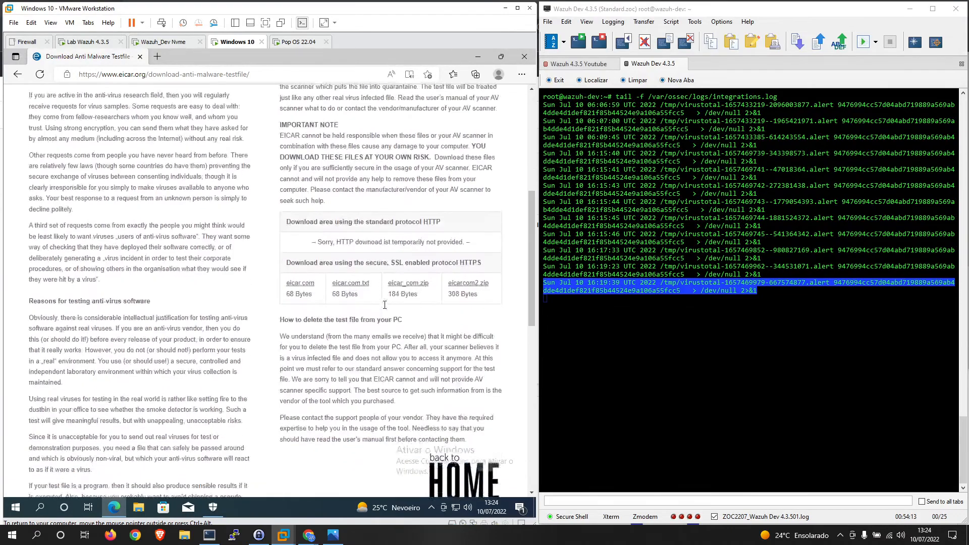
pyautogui.click(476, 279)
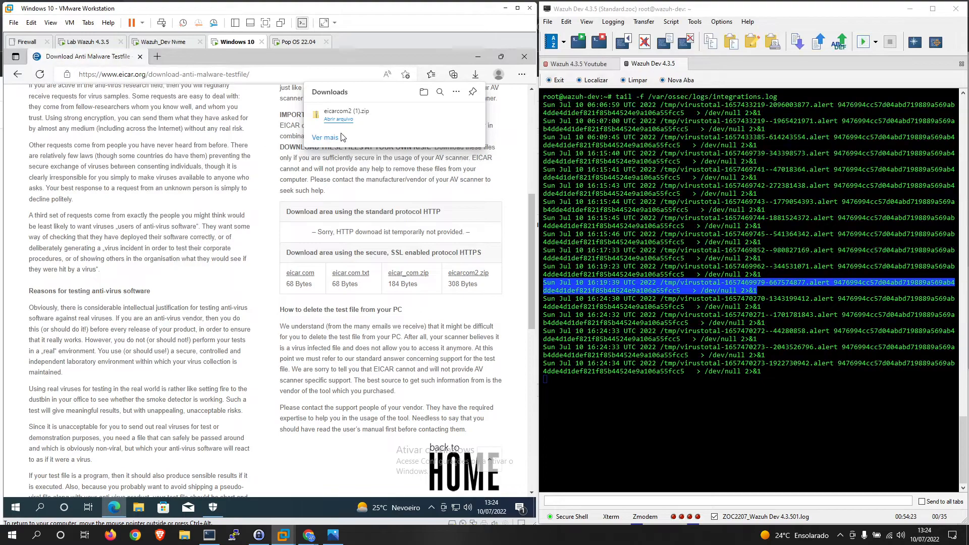
# Save the eicar.com.txt link's file into the Downloads folder and keep the download despite Edge's block.
pyautogui.rightClick(347, 277)
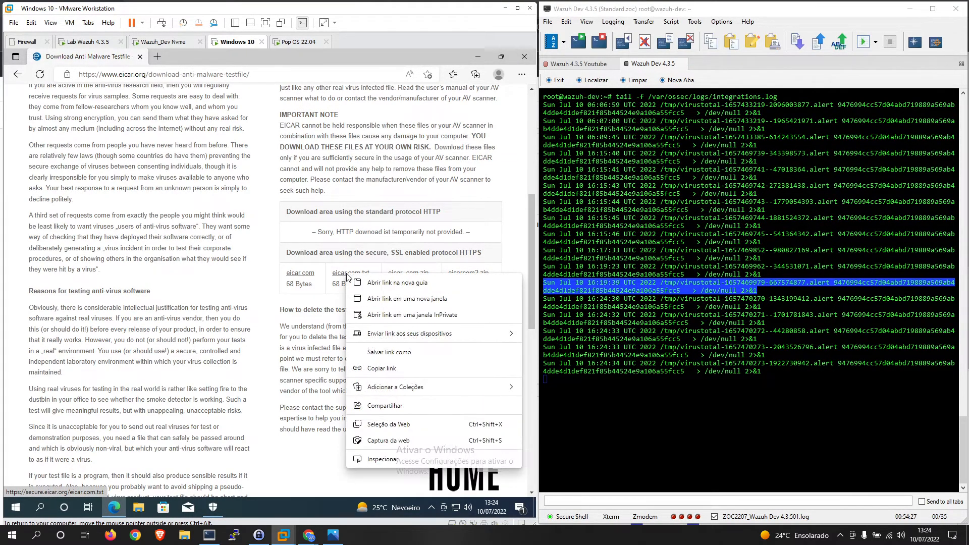
pyautogui.click(387, 352)
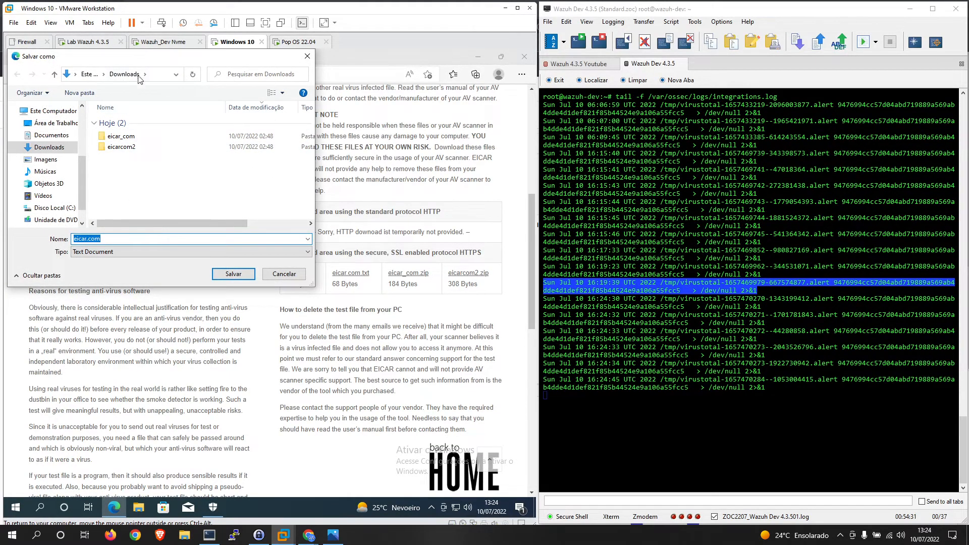
pyautogui.click(227, 270)
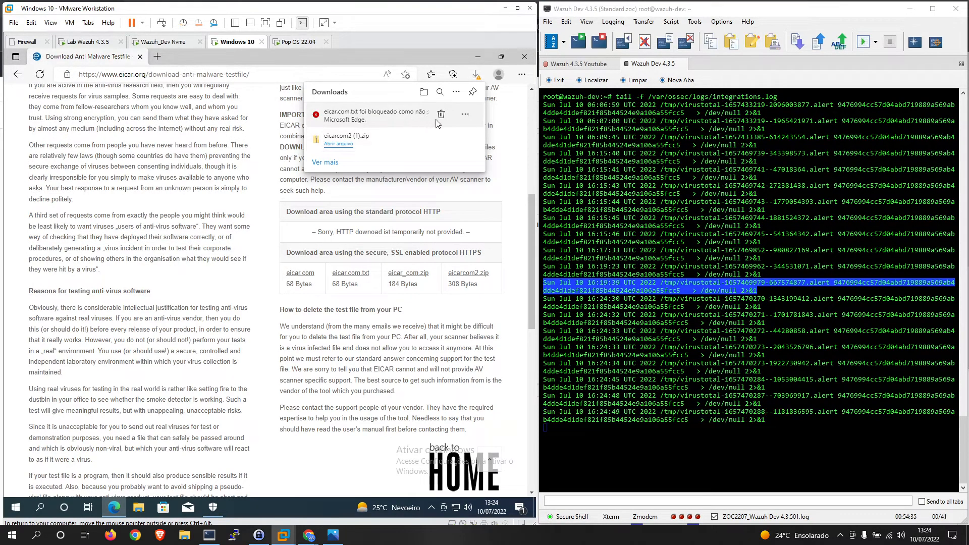
pyautogui.click(465, 114)
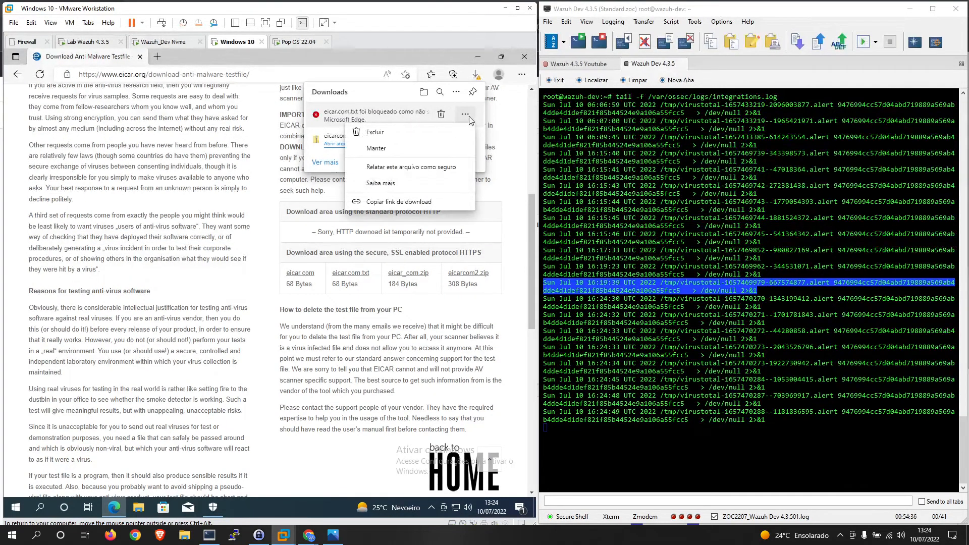
pyautogui.click(435, 148)
pyautogui.click(436, 154)
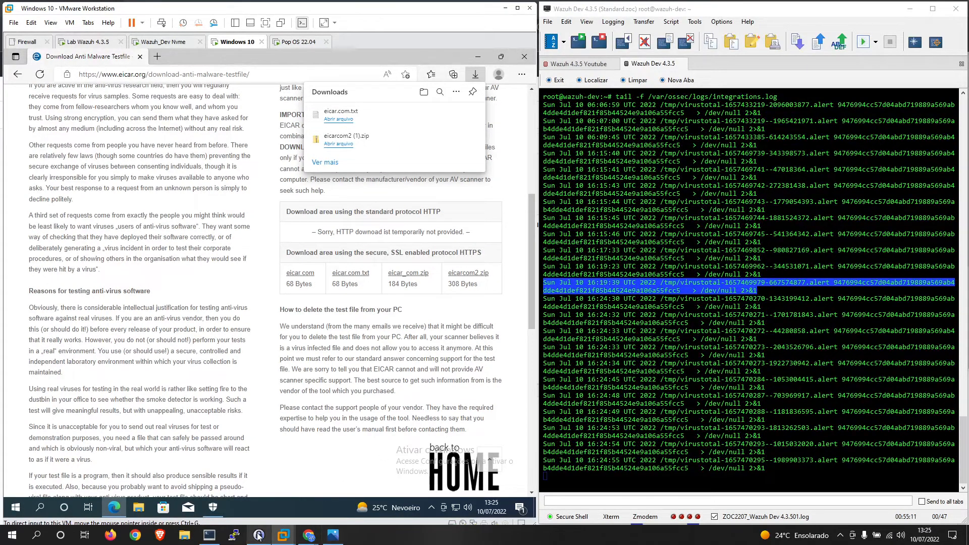
# Switch to the Wazuh dashboard in Chrome, open the VirusTotal module's events and refresh them down to the event list.
pyautogui.moveTo(307, 538)
pyautogui.click(337, 485)
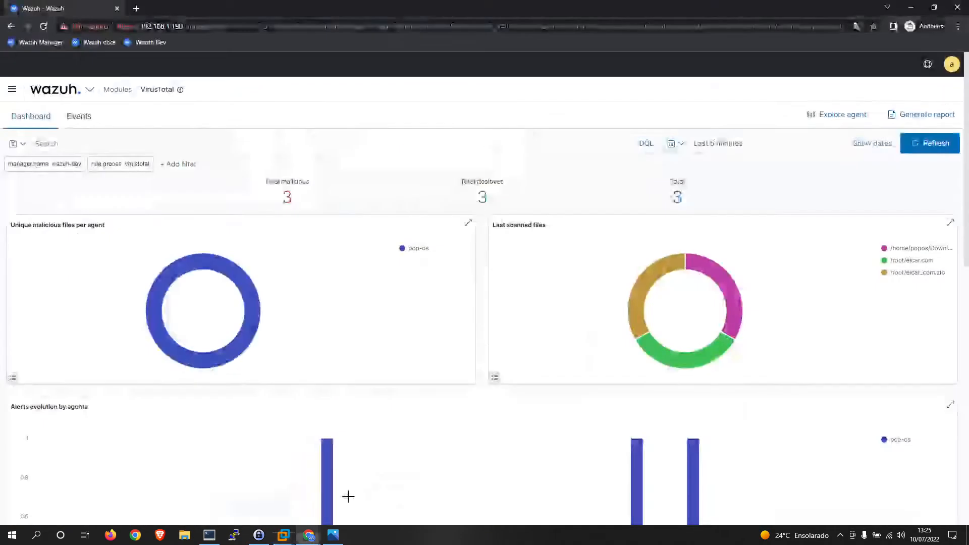
pyautogui.click(79, 116)
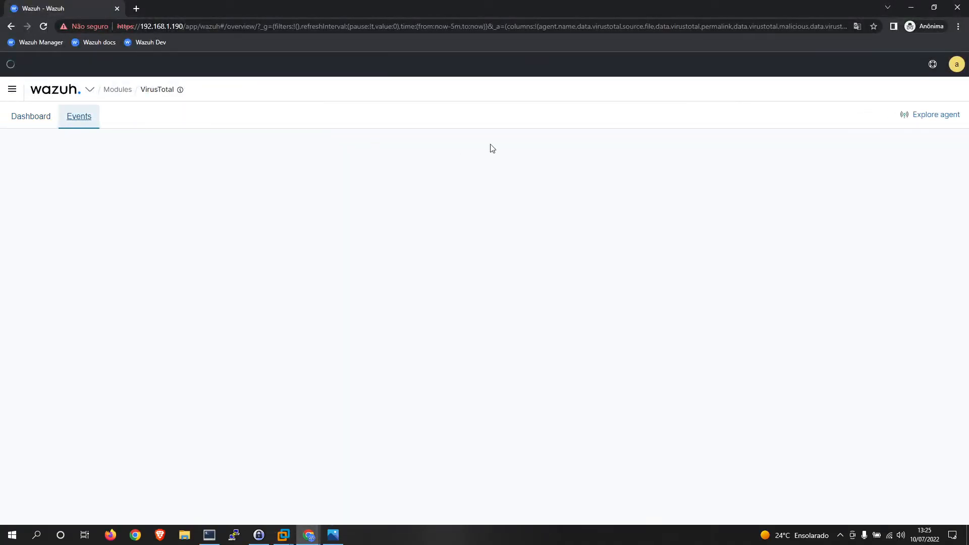
pyautogui.click(927, 145)
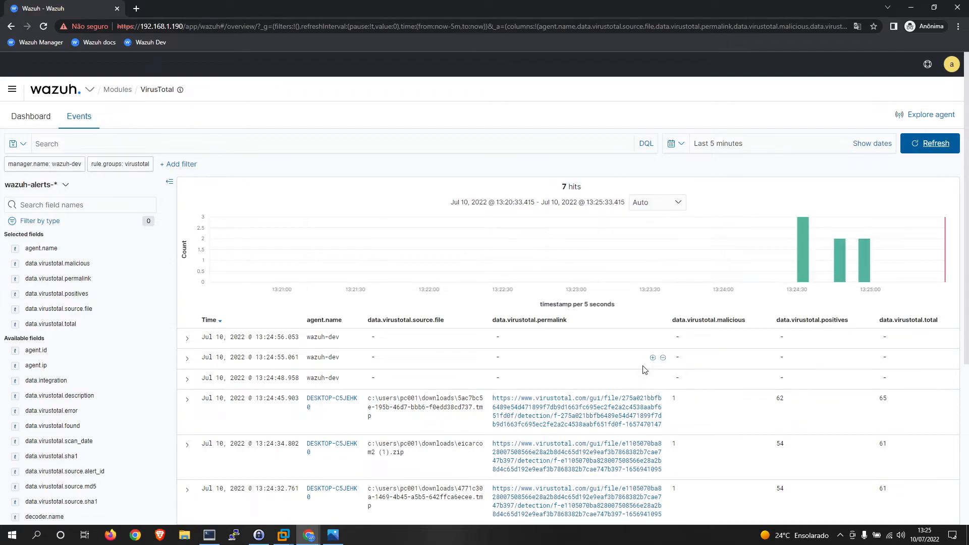
pyautogui.scroll(-3, 423, 399)
pyautogui.scroll(-1, 423, 399)
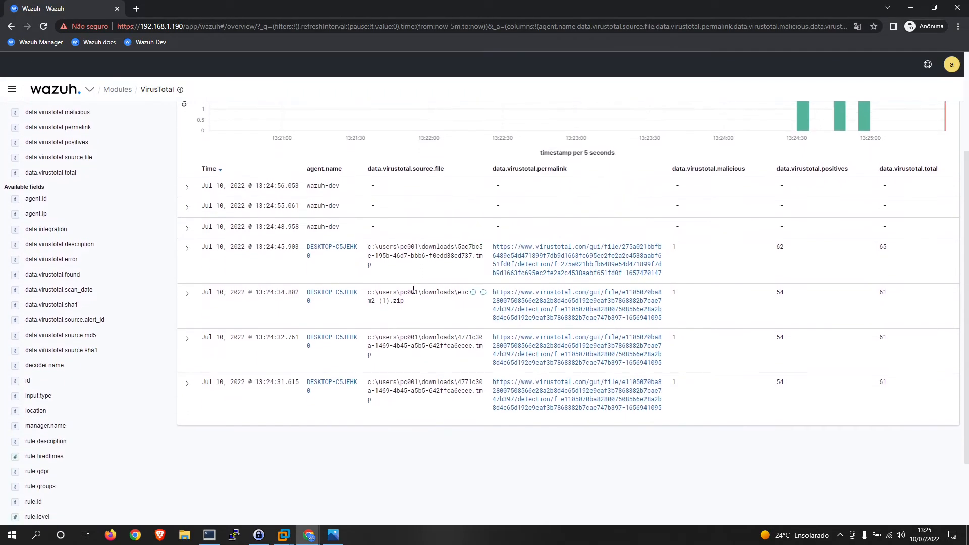
# Examine the Windows agent's VirusTotal events, highlighting source file paths and checking their permalinks, malicious and positives values.
pyautogui.moveTo(368, 247); pyautogui.dragTo(402, 245)
pyautogui.click(404, 245)
pyautogui.moveTo(404, 302); pyautogui.dragTo(453, 288)
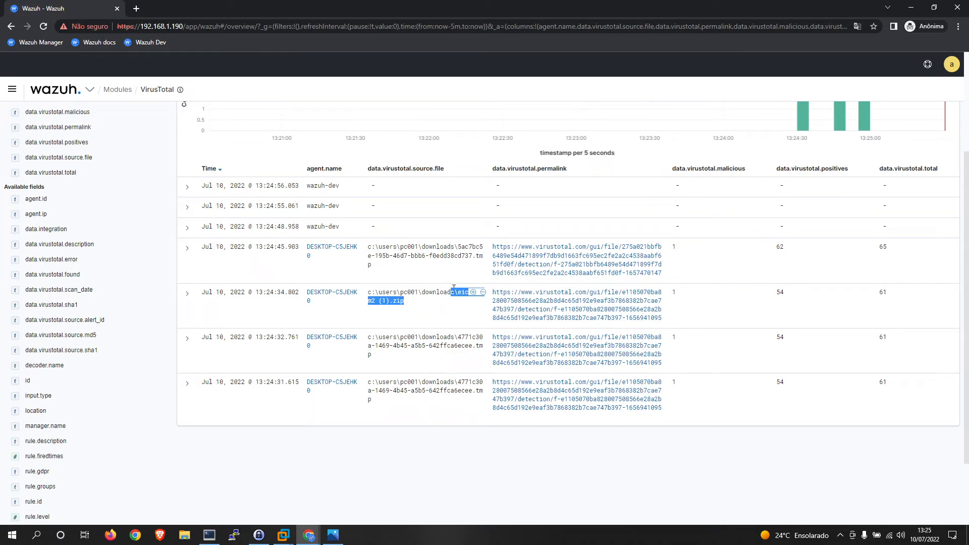
pyautogui.click(418, 363)
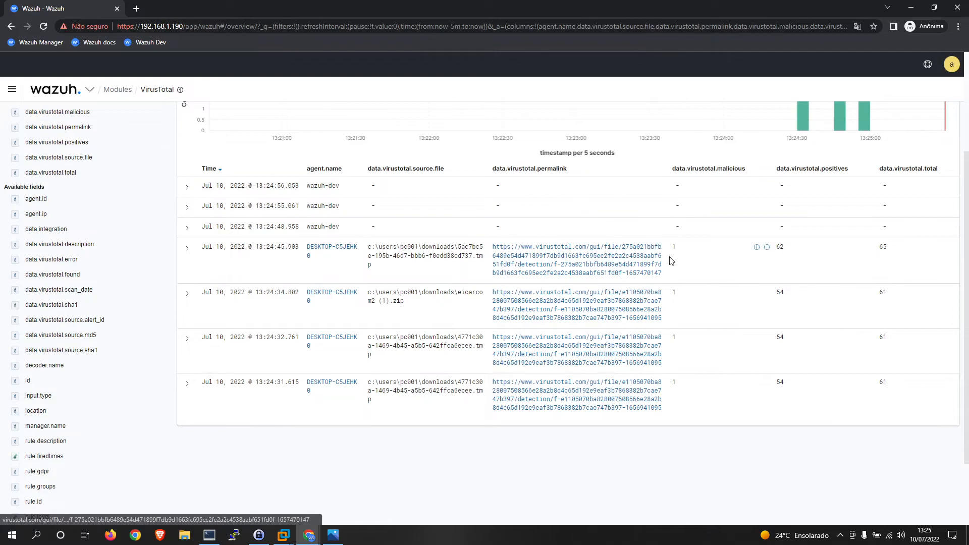
pyautogui.scroll(2, 782, 280)
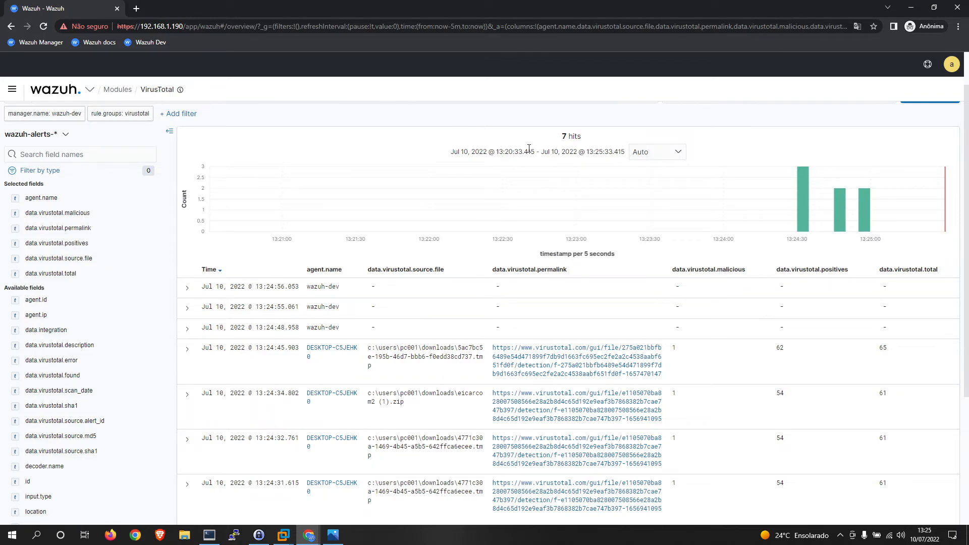
pyautogui.scroll(-3, 399, 248)
pyautogui.scroll(2, 480, 244)
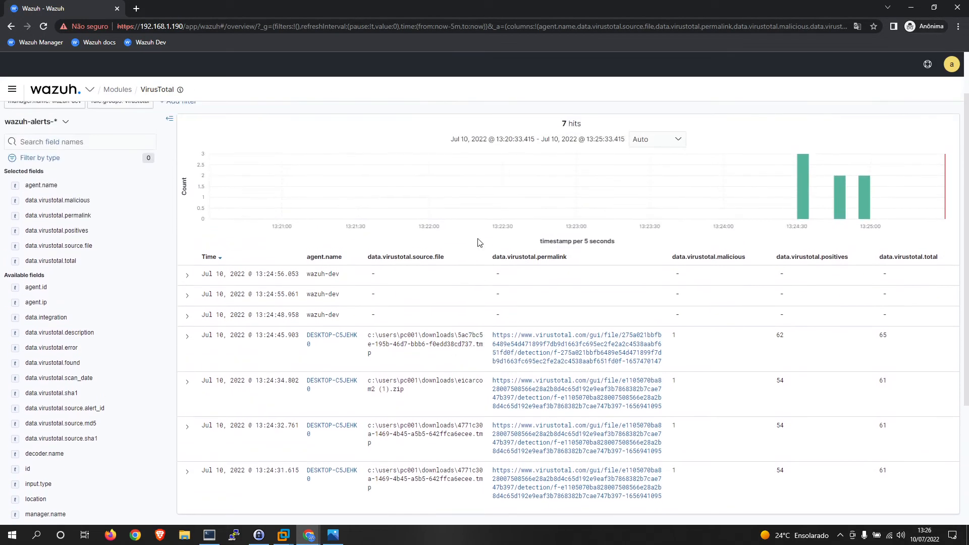
# Review the VirusTotal module's dashboard charts, alert evolution graphs and last files table, and return to its events.
pyautogui.scroll(1, 479, 243)
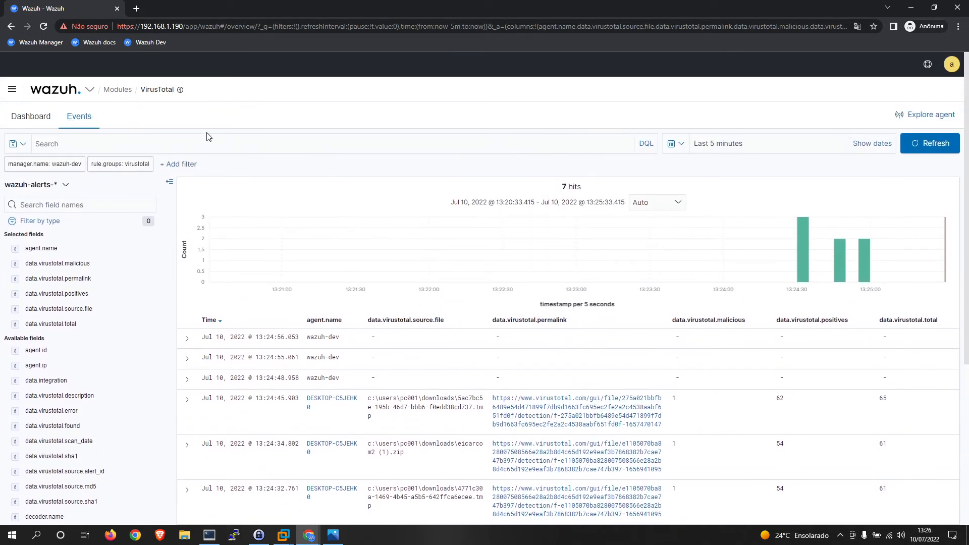
pyautogui.click(31, 116)
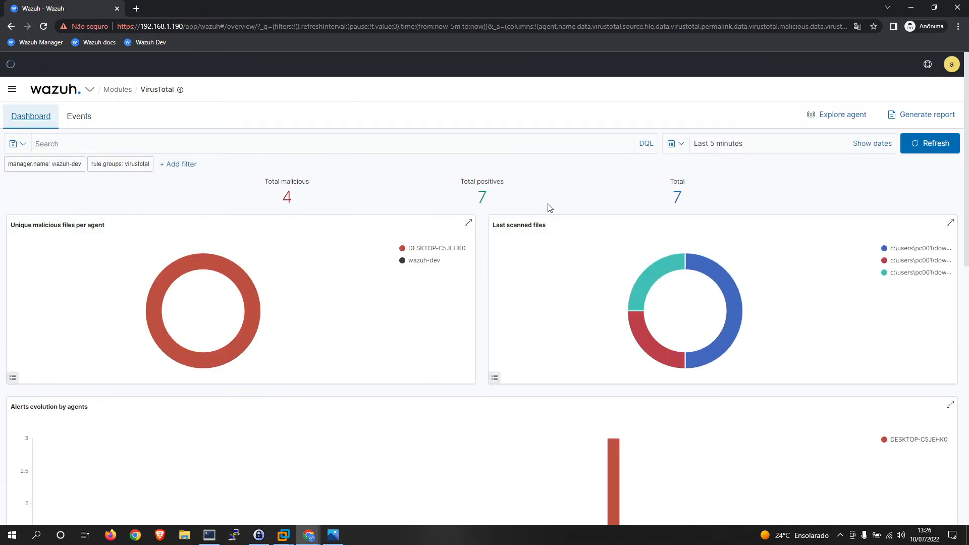
pyautogui.scroll(-5, 548, 232)
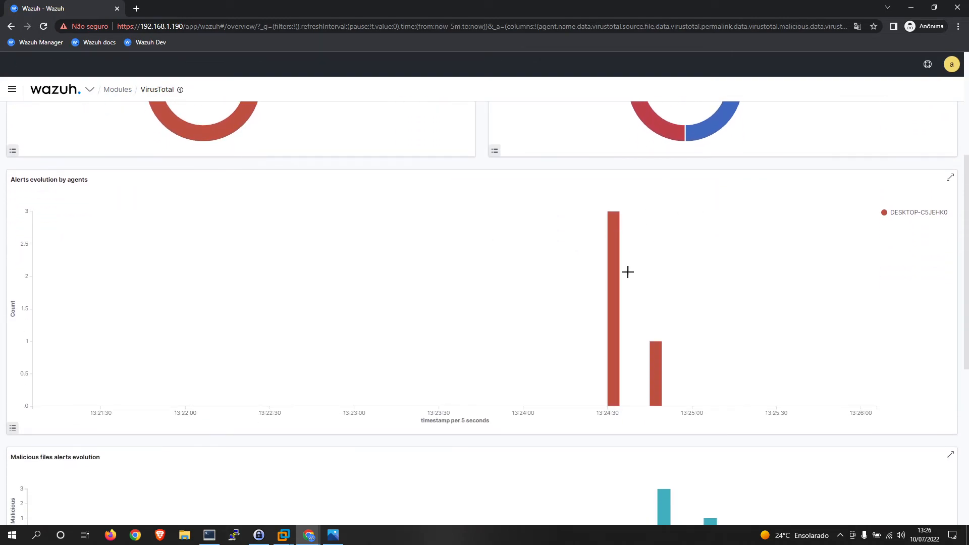
pyautogui.scroll(-6, 625, 273)
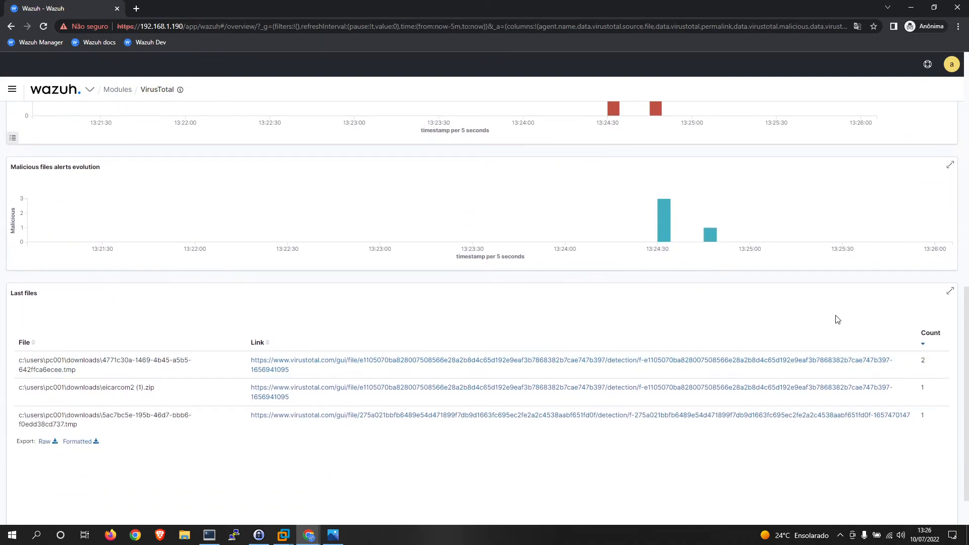
pyautogui.scroll(11, 537, 368)
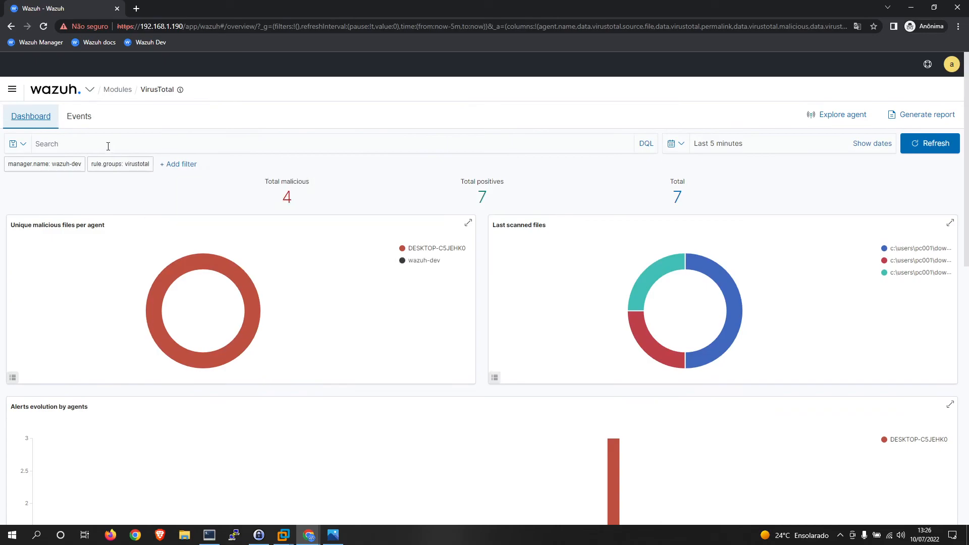
pyautogui.click(81, 117)
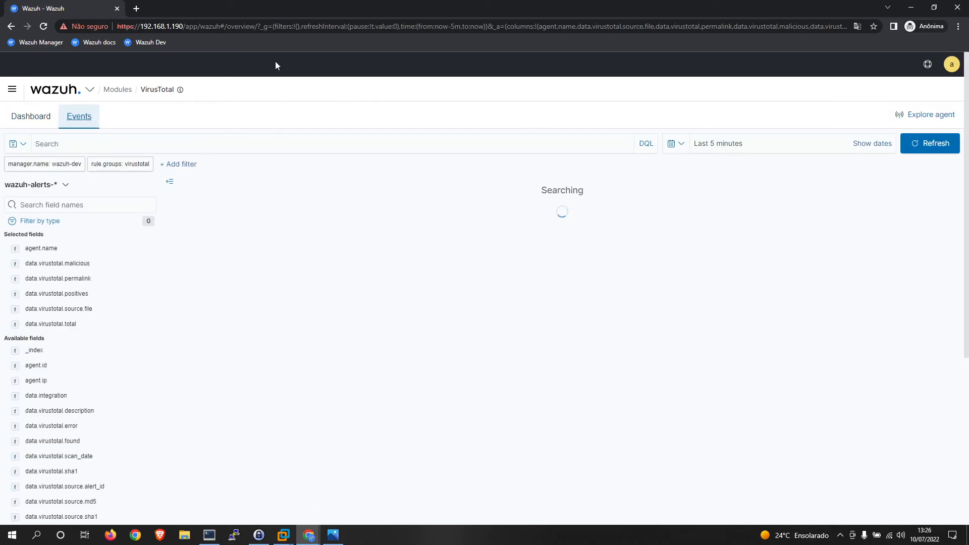